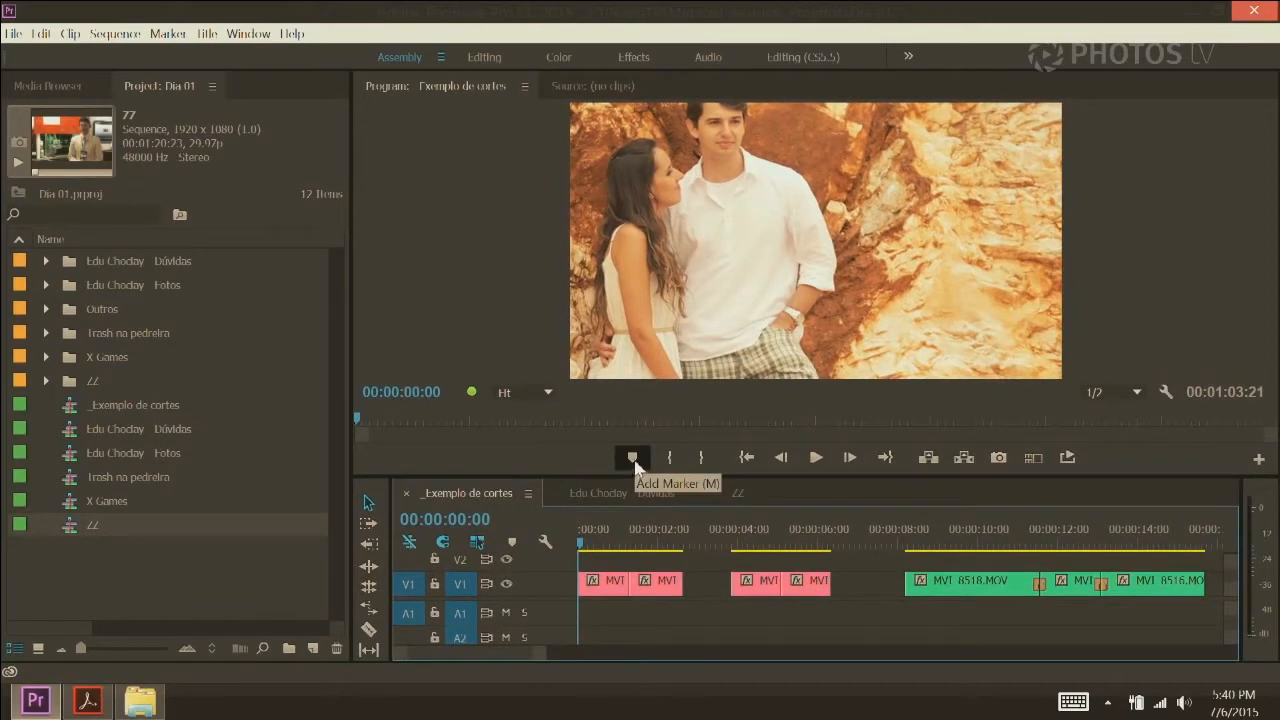
Play the first pair of pink clips from the sequence start, including a full-screen preview
click(632, 458)
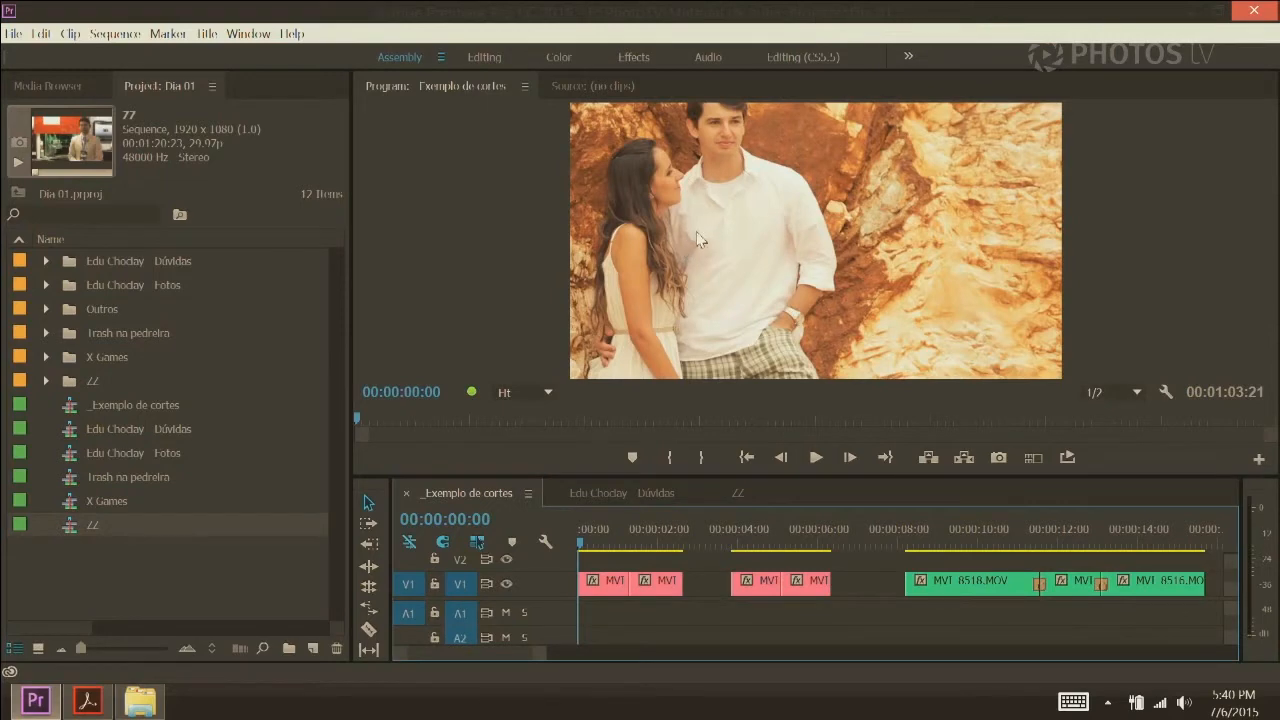
mouse_move(580, 545)
mouse_down()
mouse_move(641, 545)
mouse_move(572, 541)
mouse_up()
key(ctrl+grave)
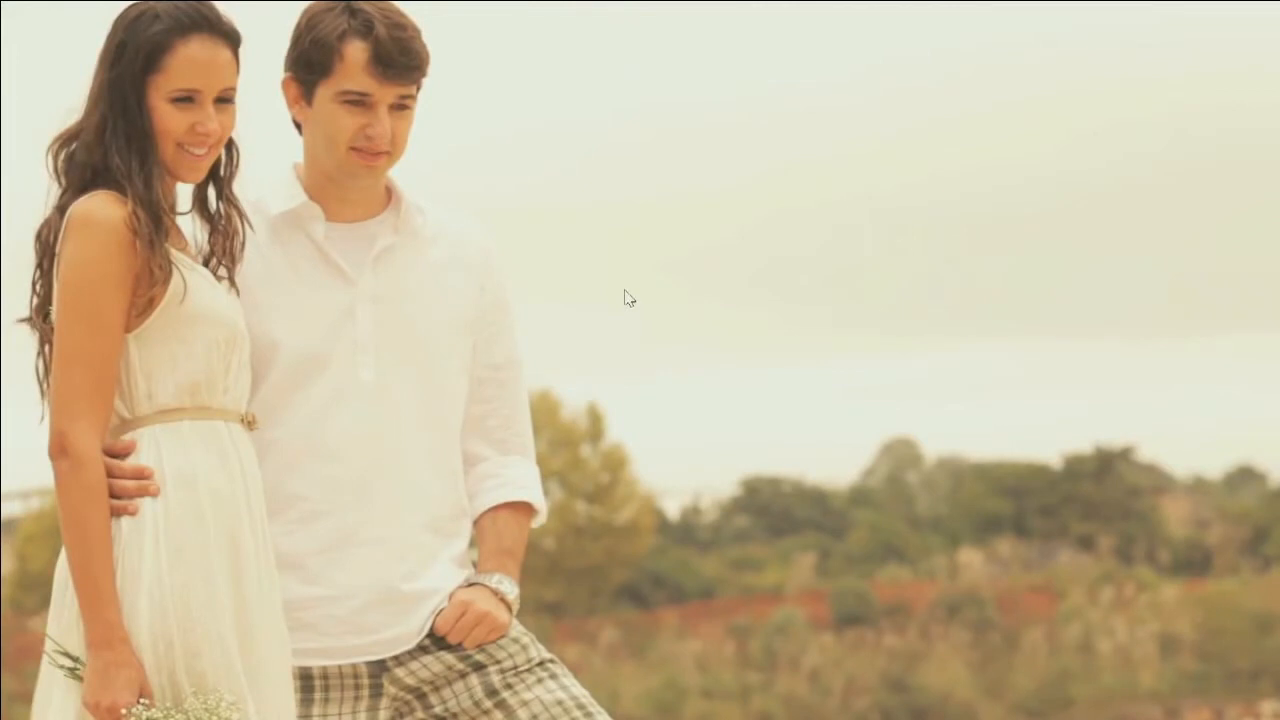
key(ctrl+grave)
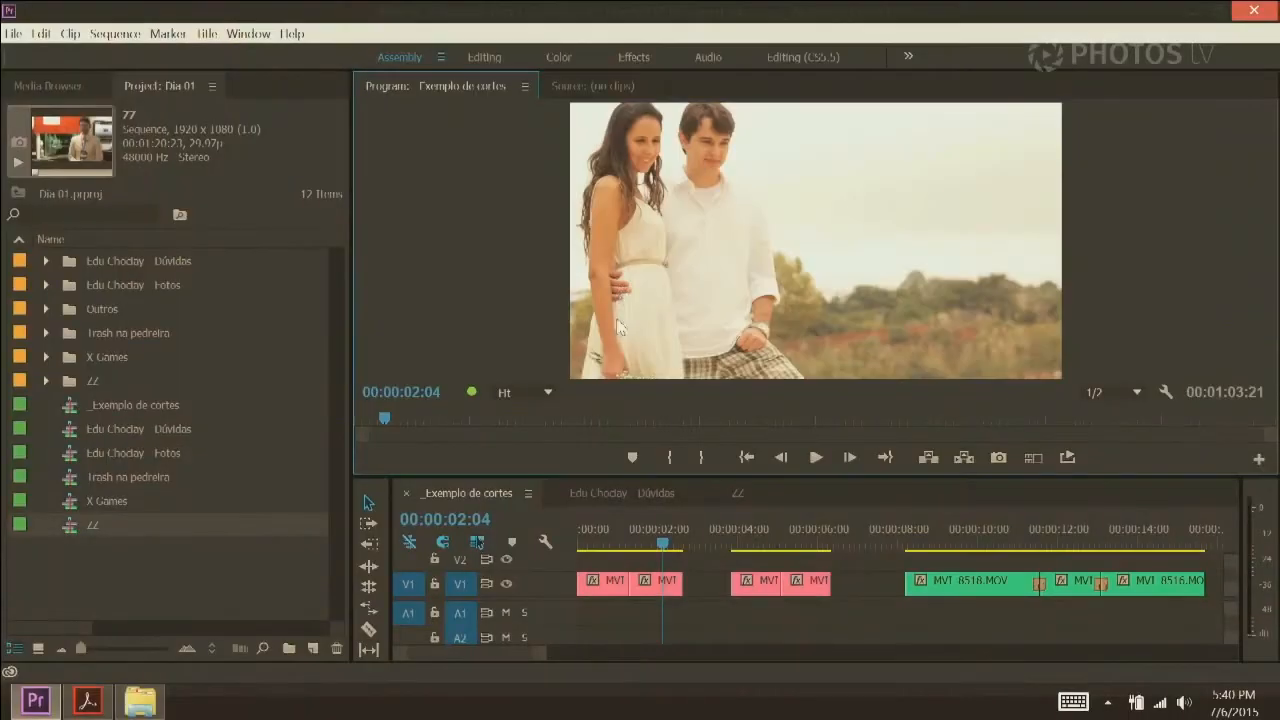
click(593, 546)
drag(593, 546, 531, 541)
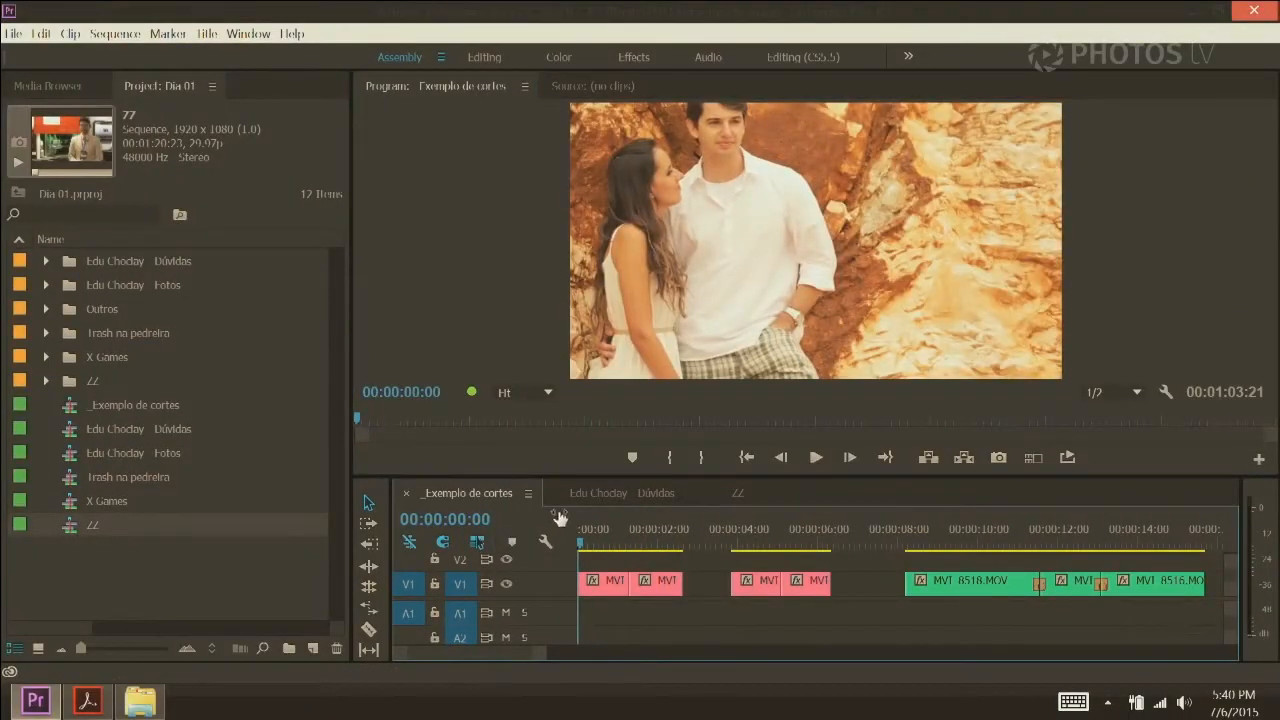
key(space)
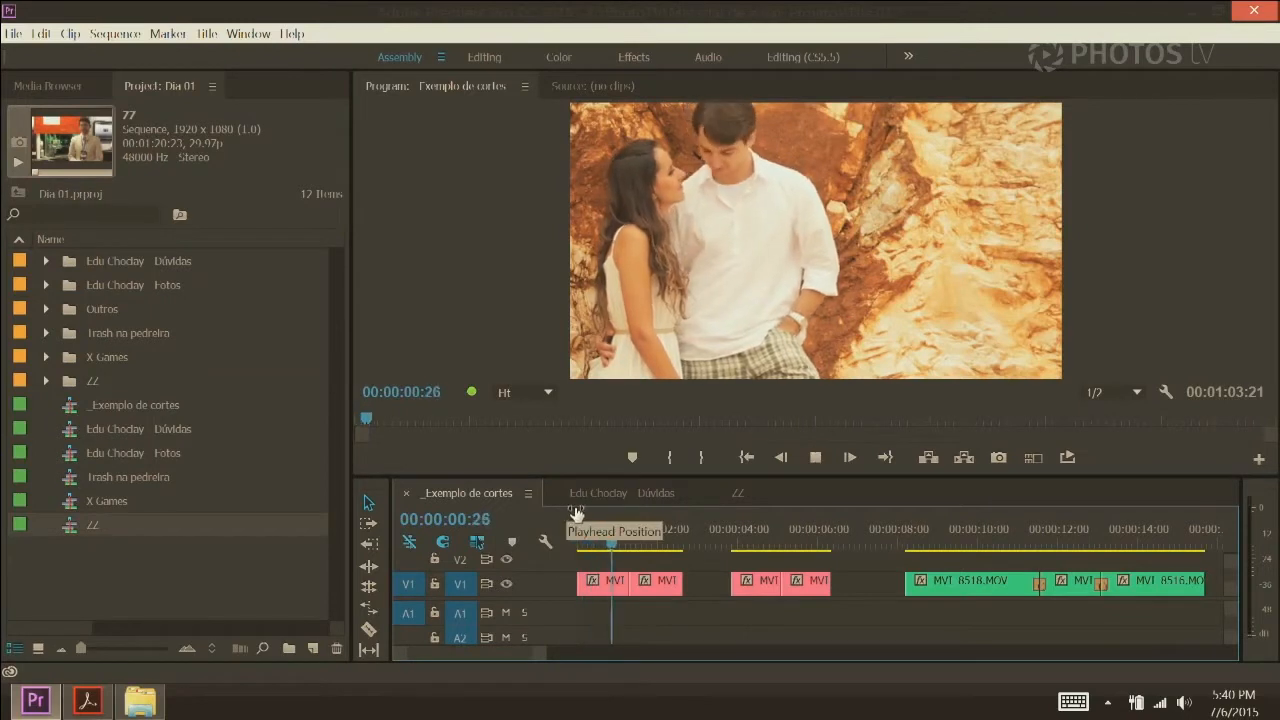
key(space)
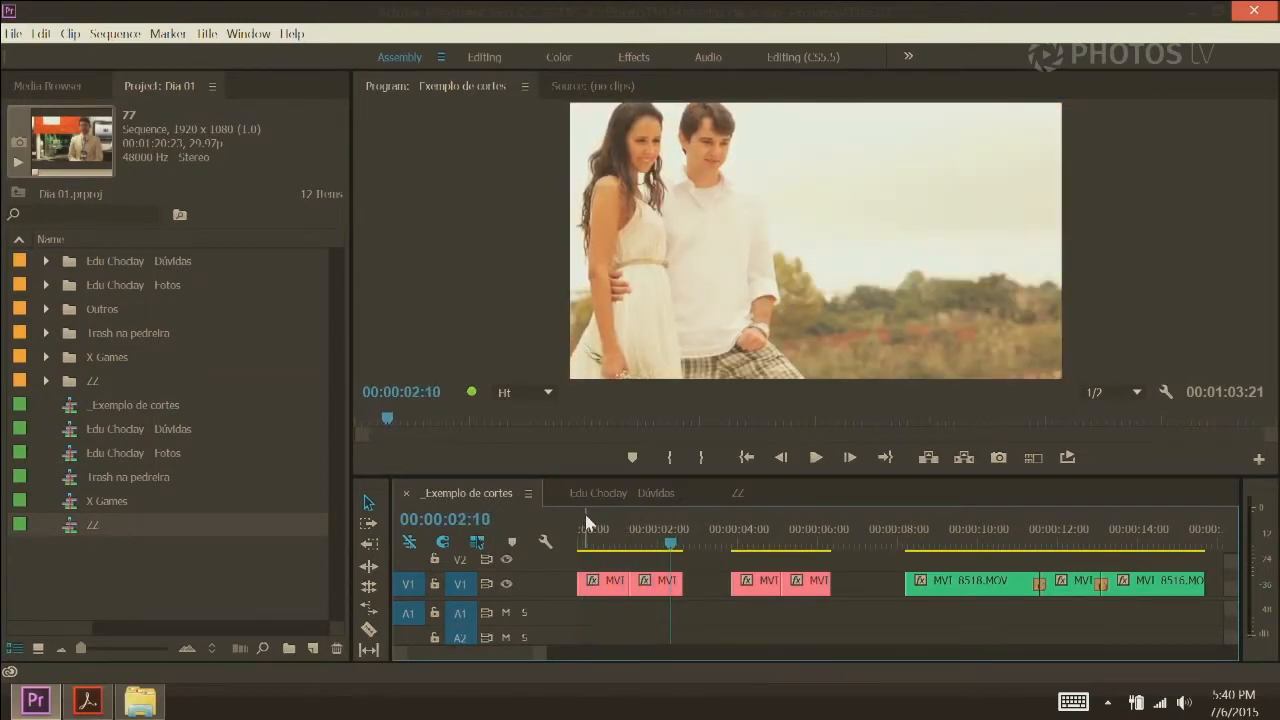
Replay the second pair of pink clips, beginning around 00:00:04:00, to examine the cut between them
click(748, 547)
key(space)
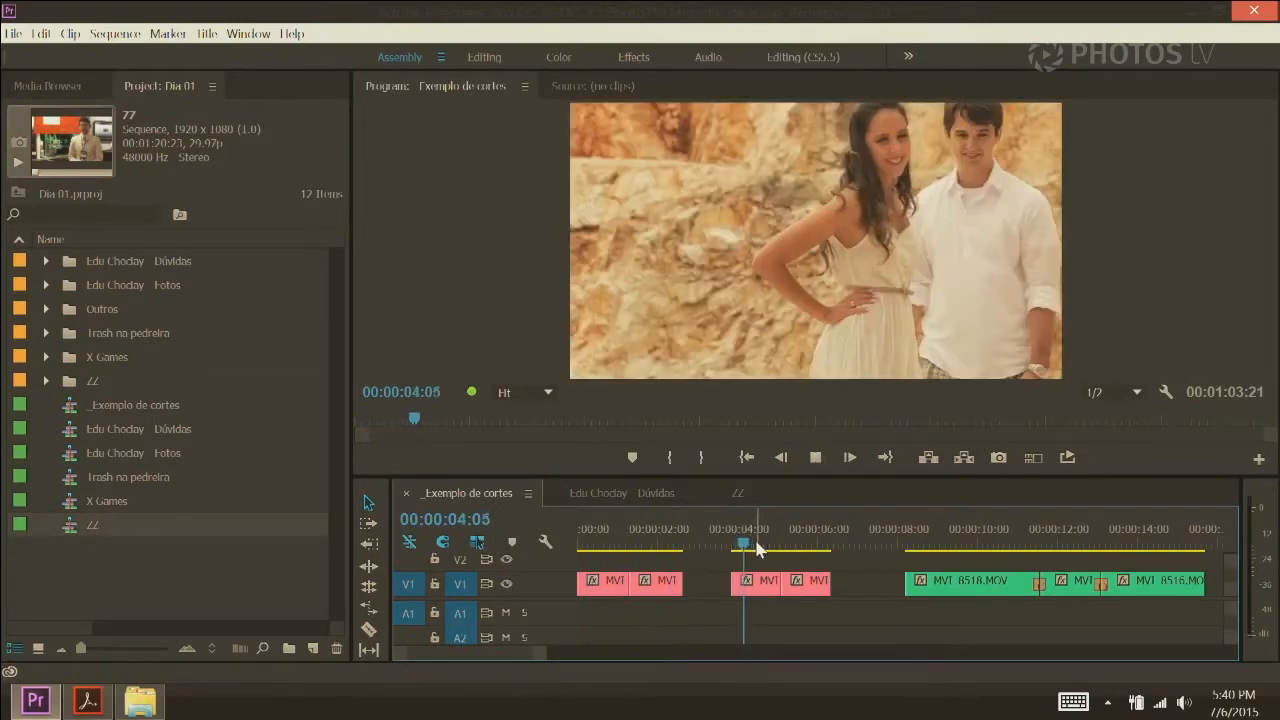
key(space)
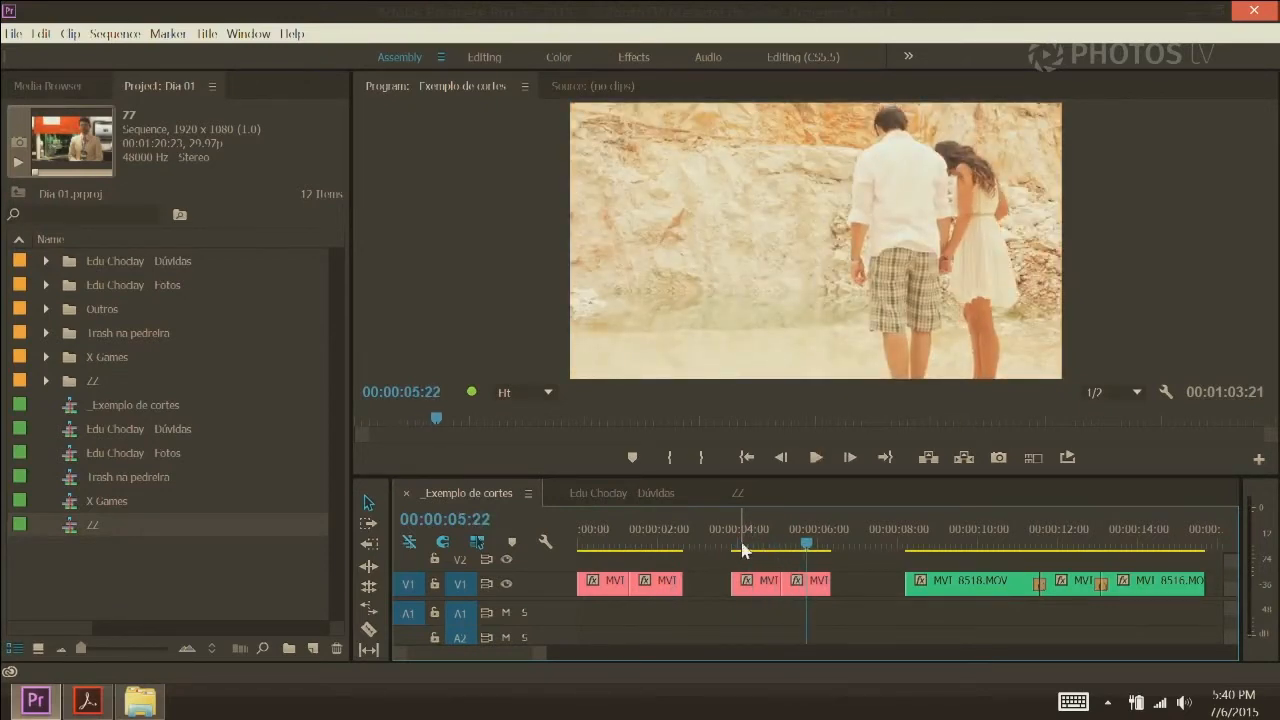
click(741, 545)
key(space)
key(space)
click(724, 545)
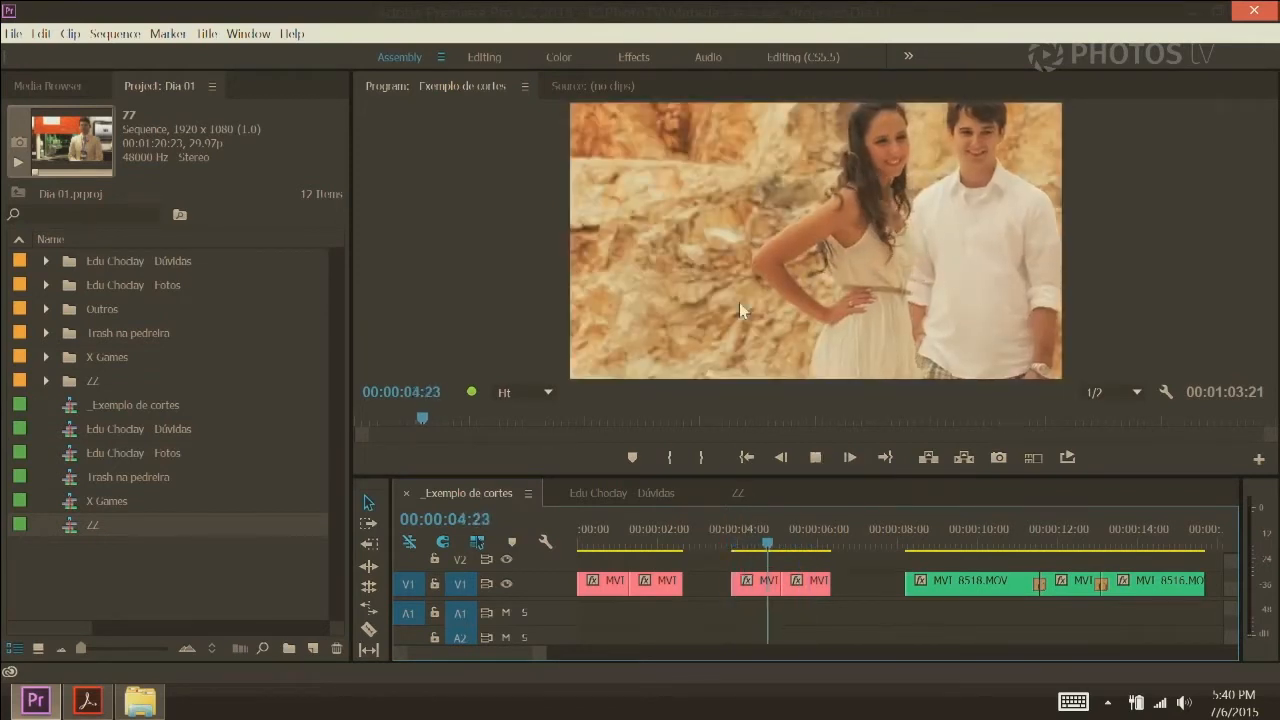
key(space)
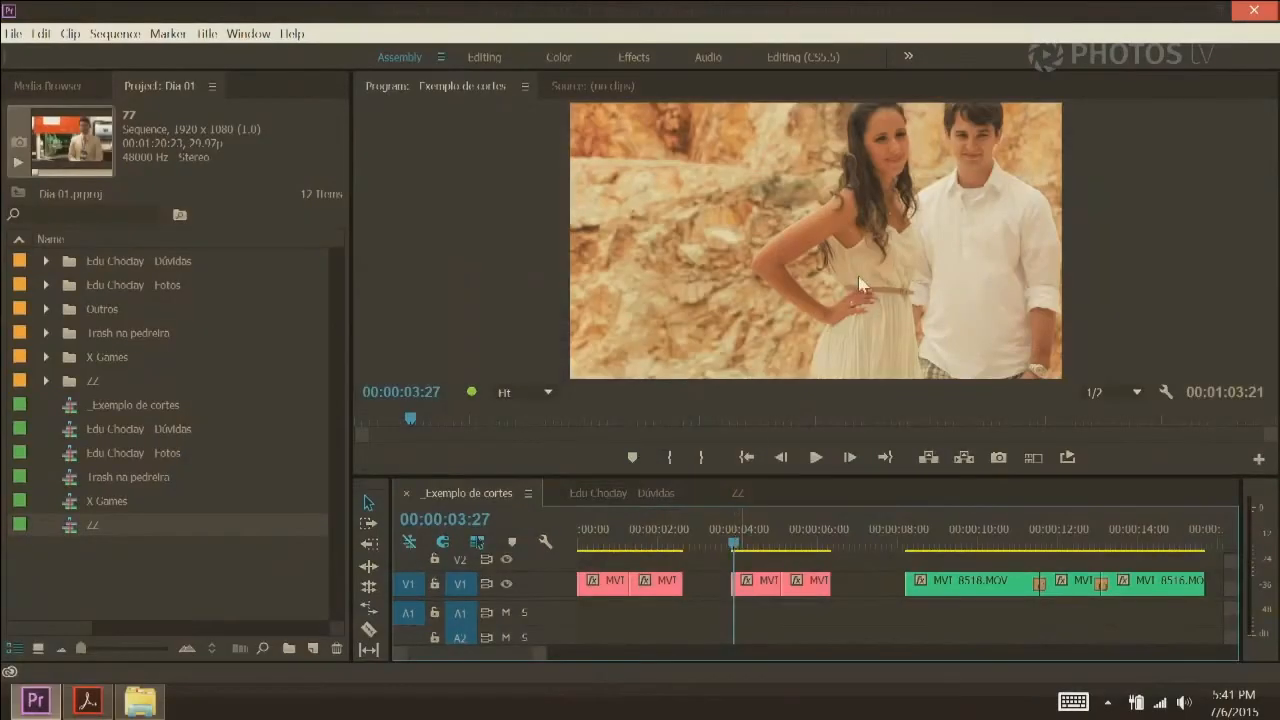
key(space)
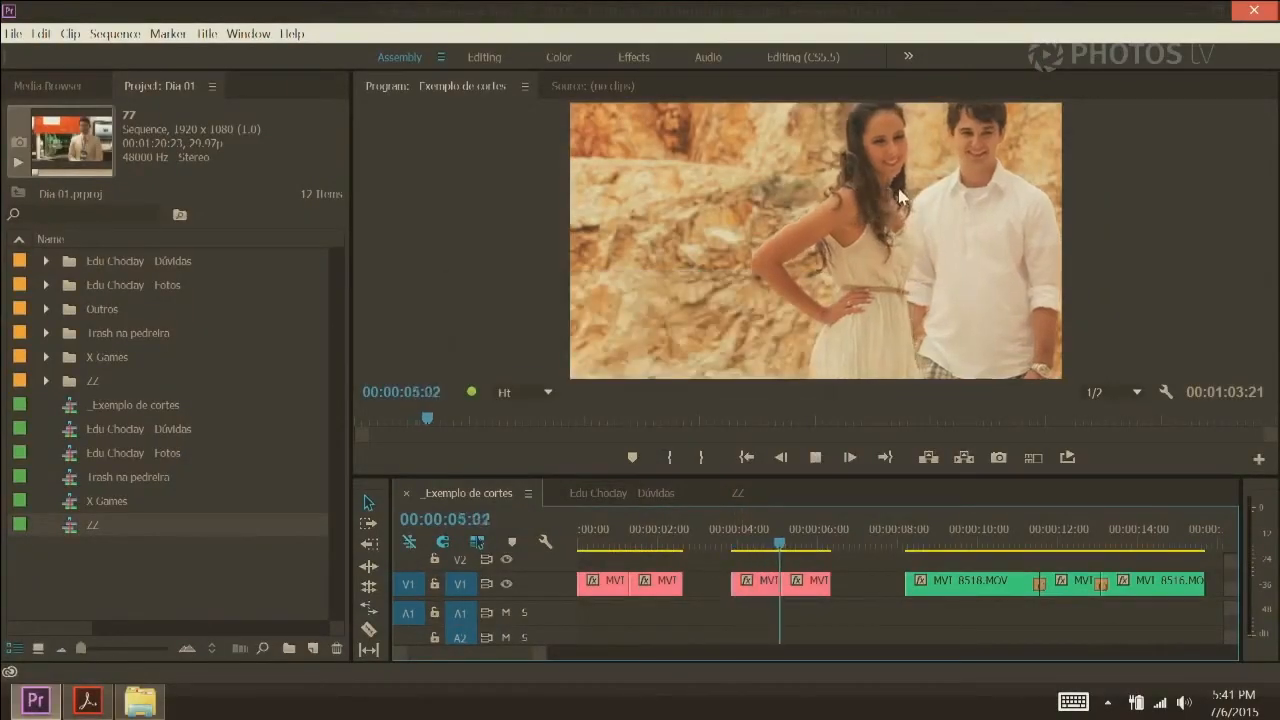
key(space)
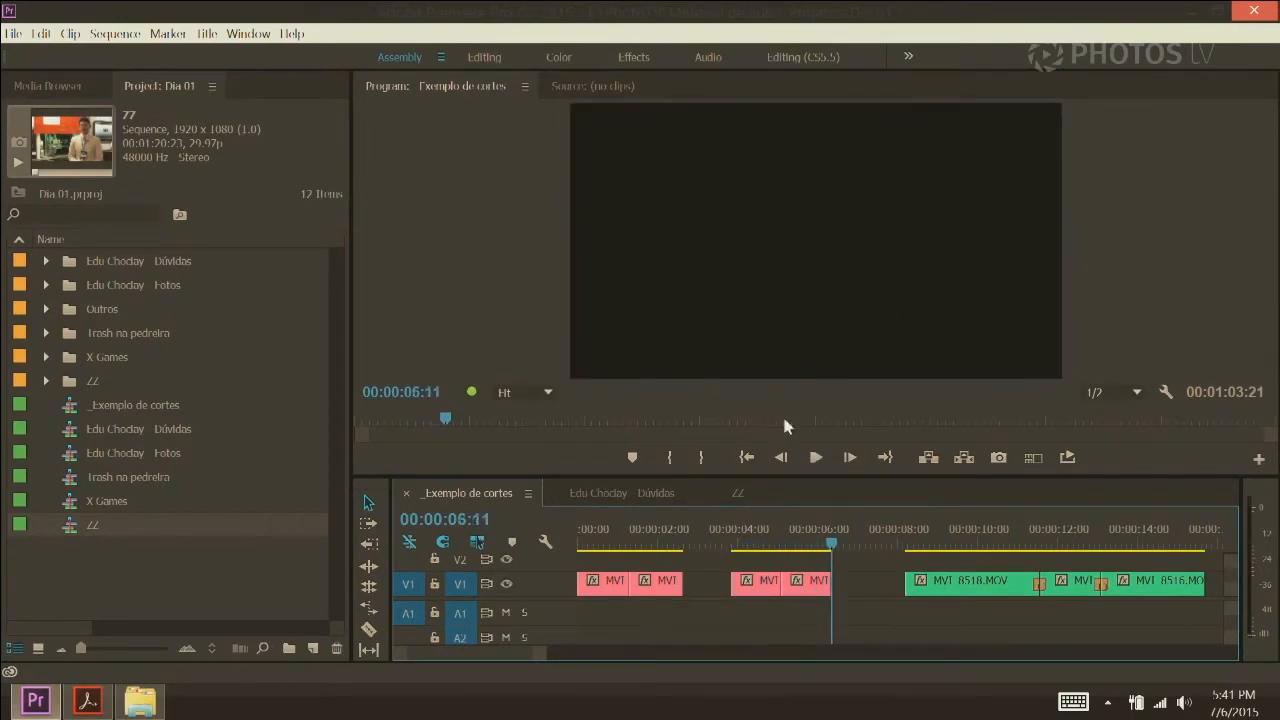
click(738, 540)
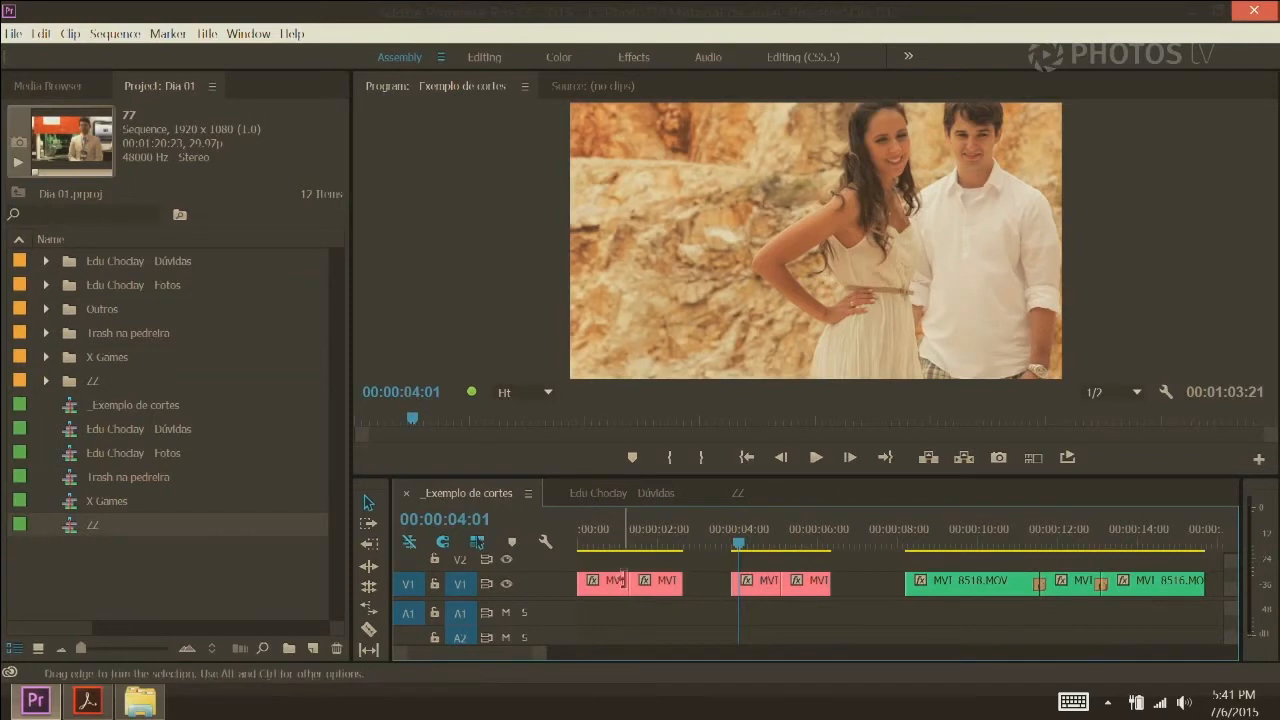
Place all six clips from the X Games bin on V1 and A1 in the empty area after the existing clips
key(minus)
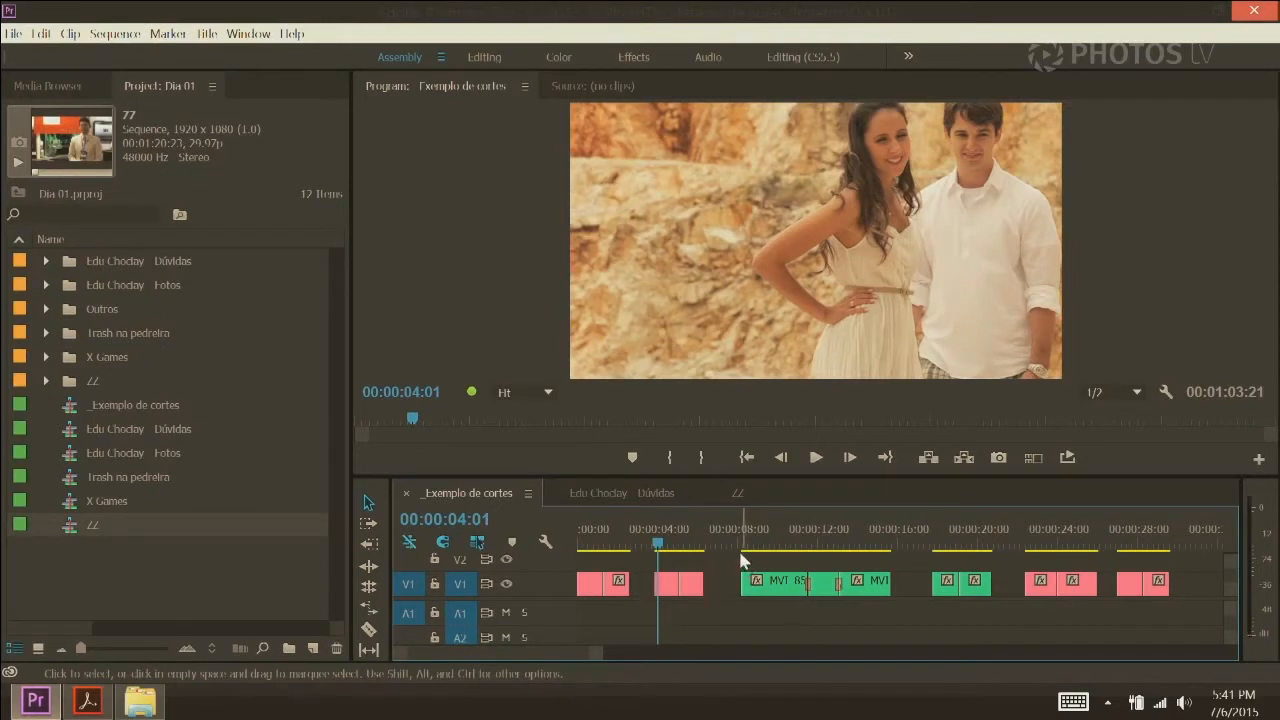
key(minus)
key(minus)
key(minus)
key(minus)
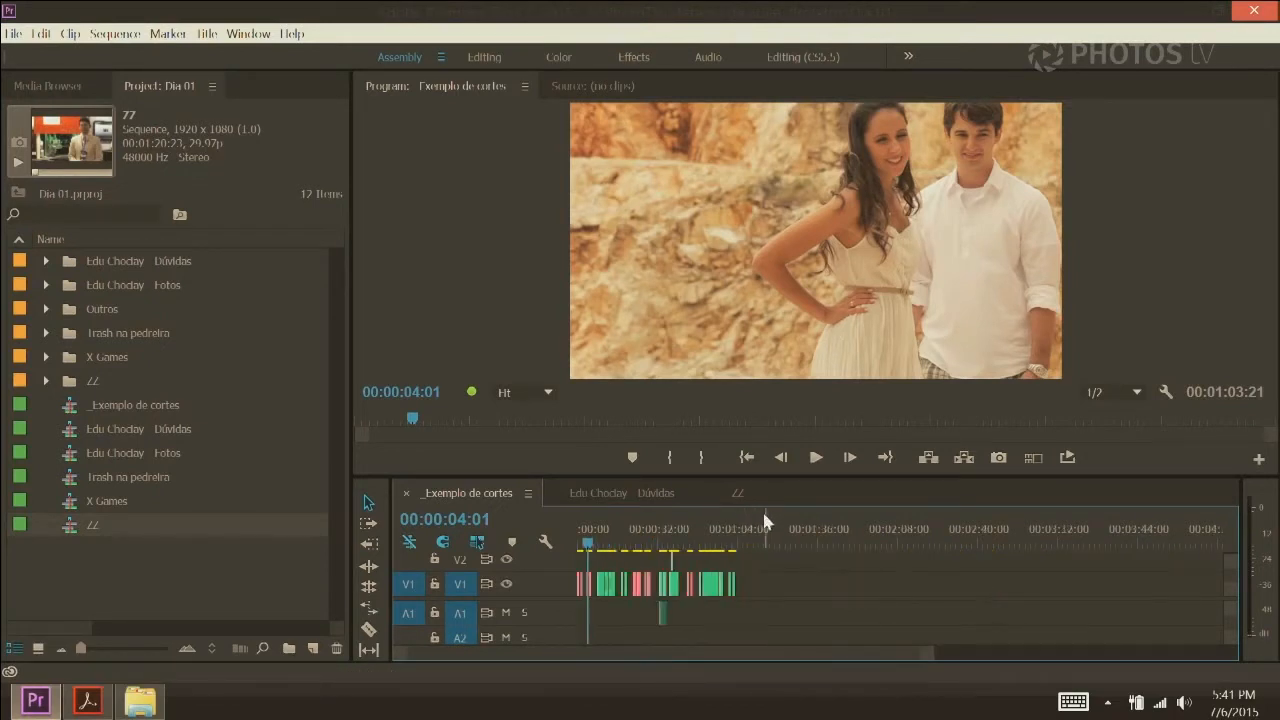
click(45, 381)
click(45, 379)
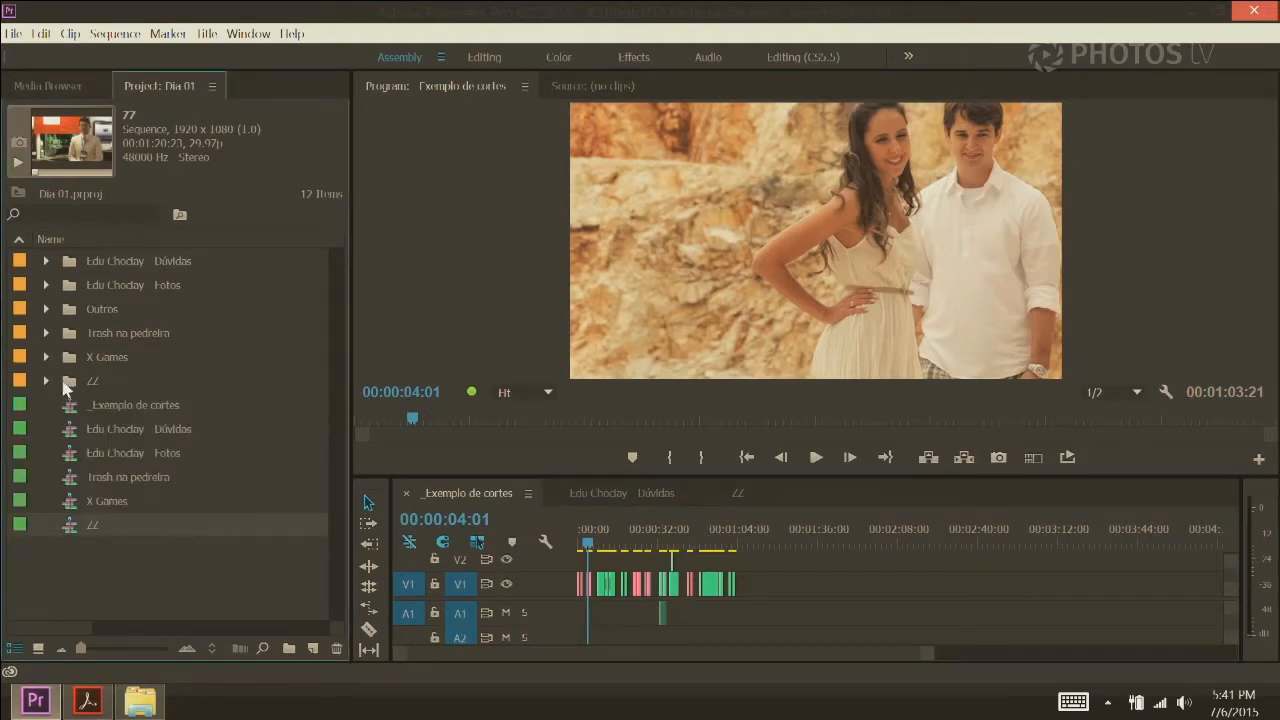
click(45, 357)
drag(64, 379, 103, 495)
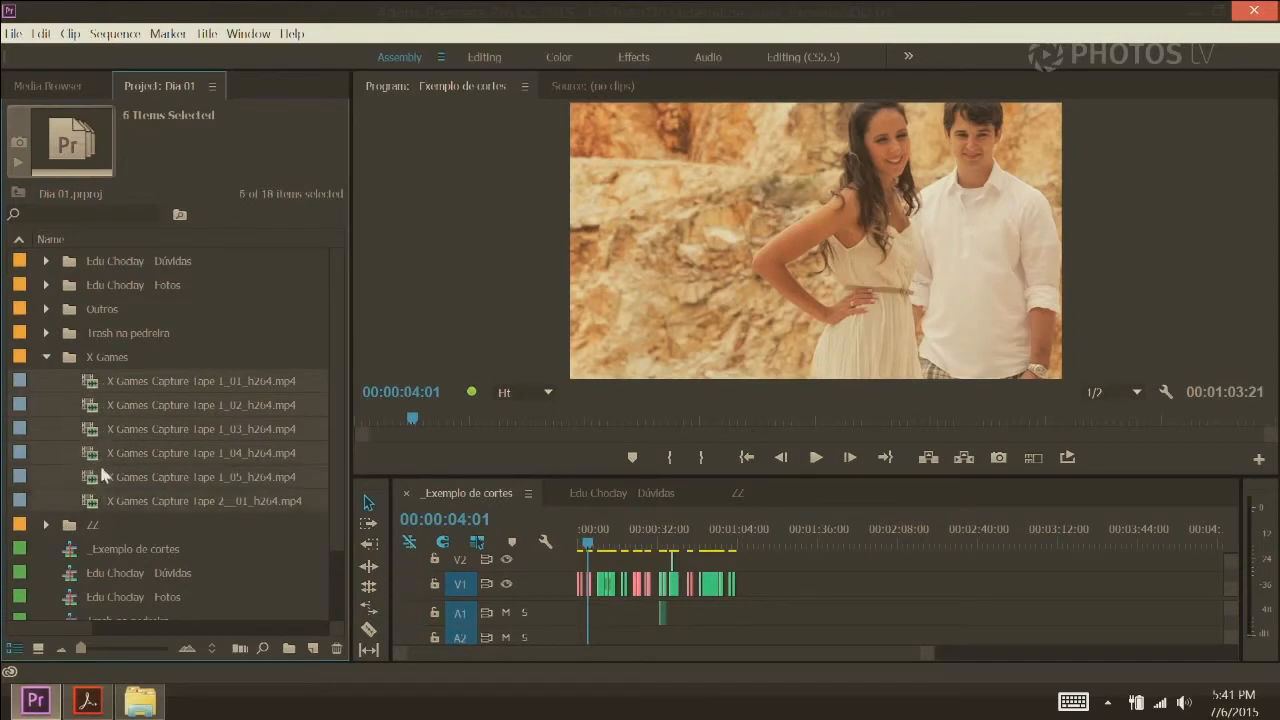
drag(693, 556, 905, 604)
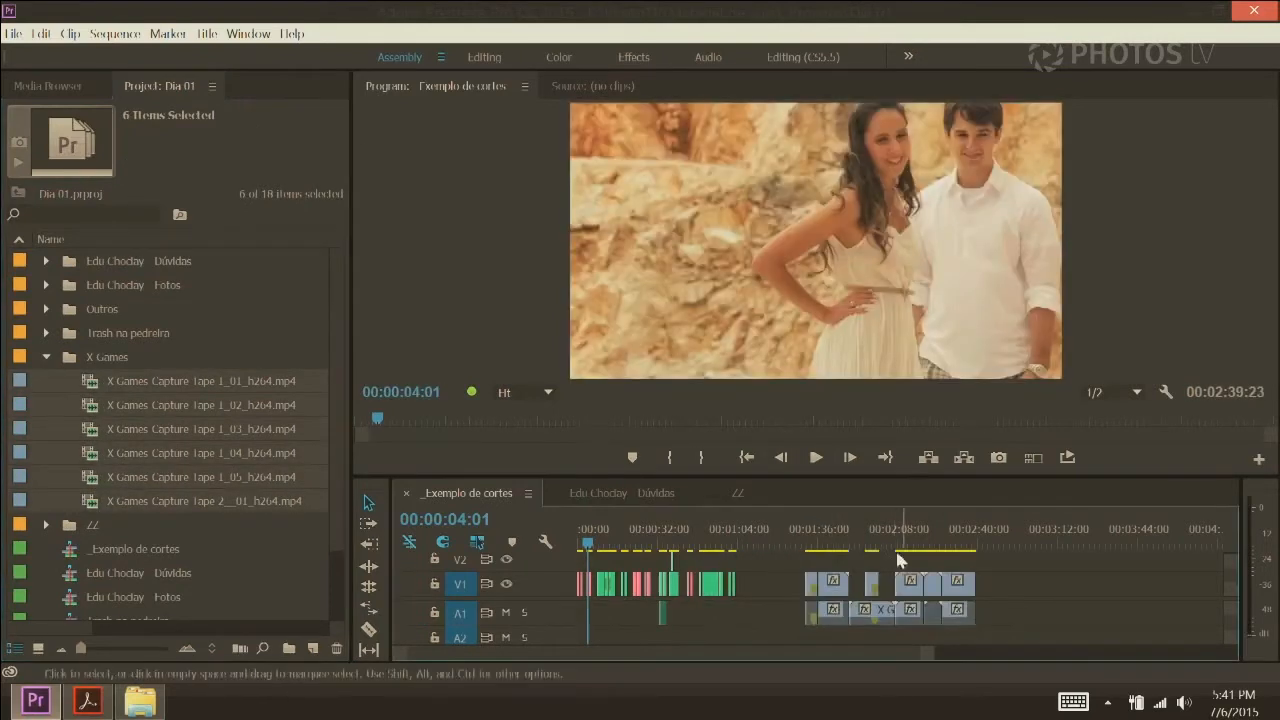
Apply the Violet label color to the first X Games clip in the sequence, and deselect it
click(861, 533)
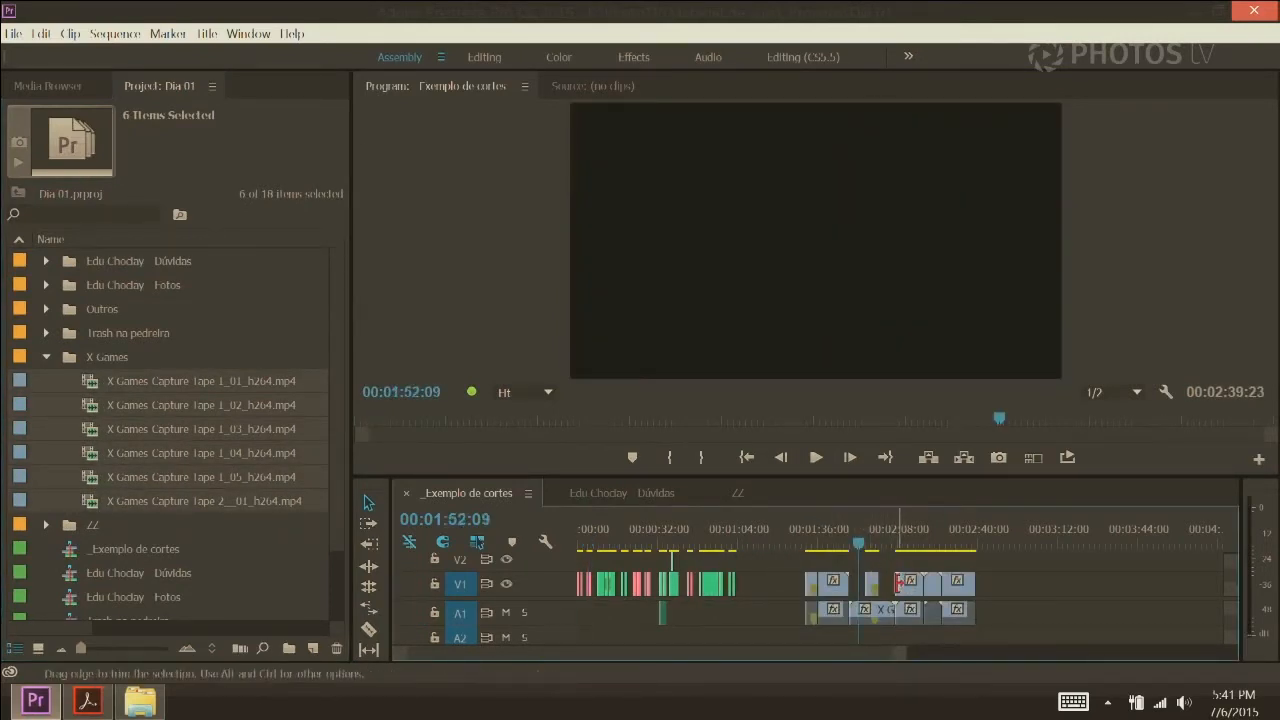
key(equal)
key(equal)
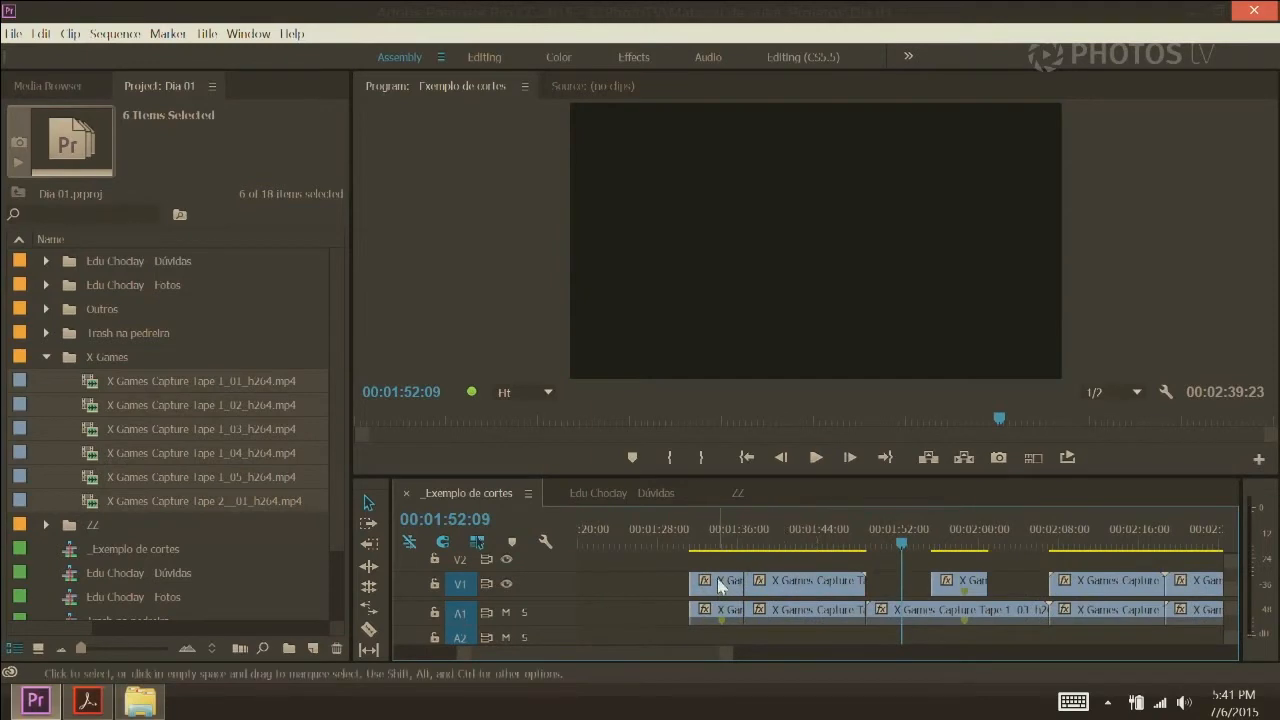
click(718, 585)
click(722, 531)
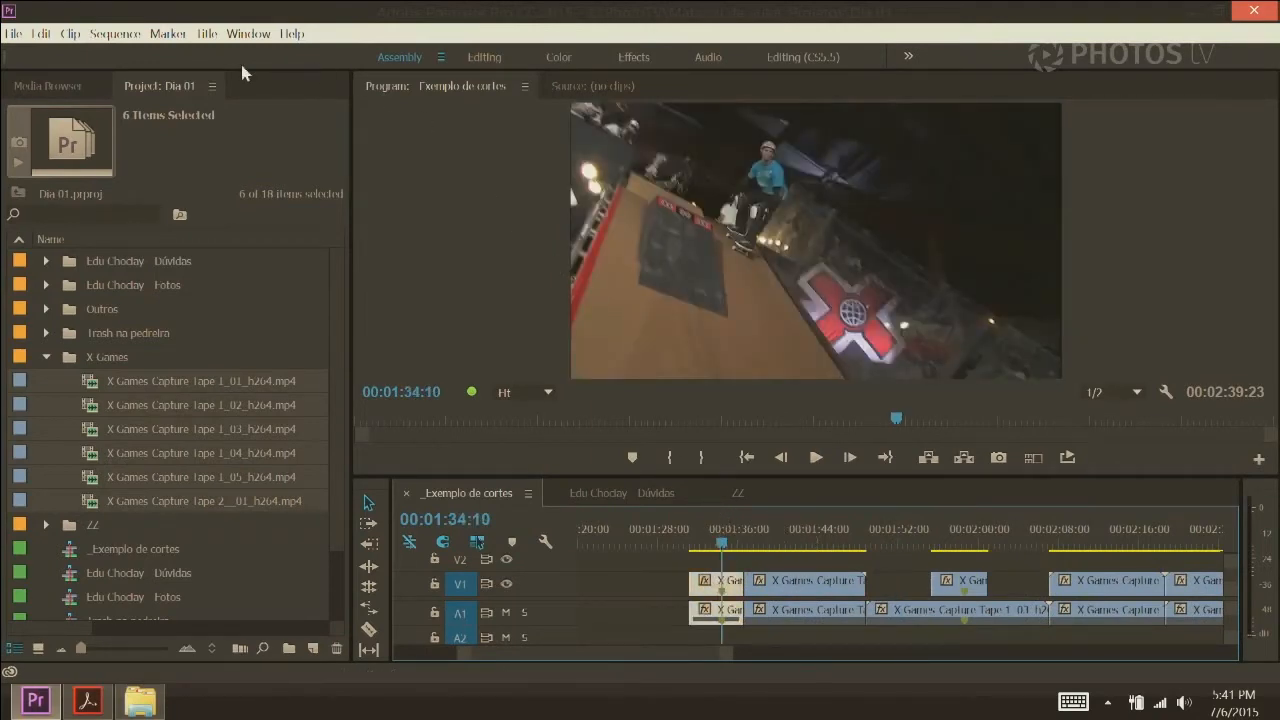
click(70, 33)
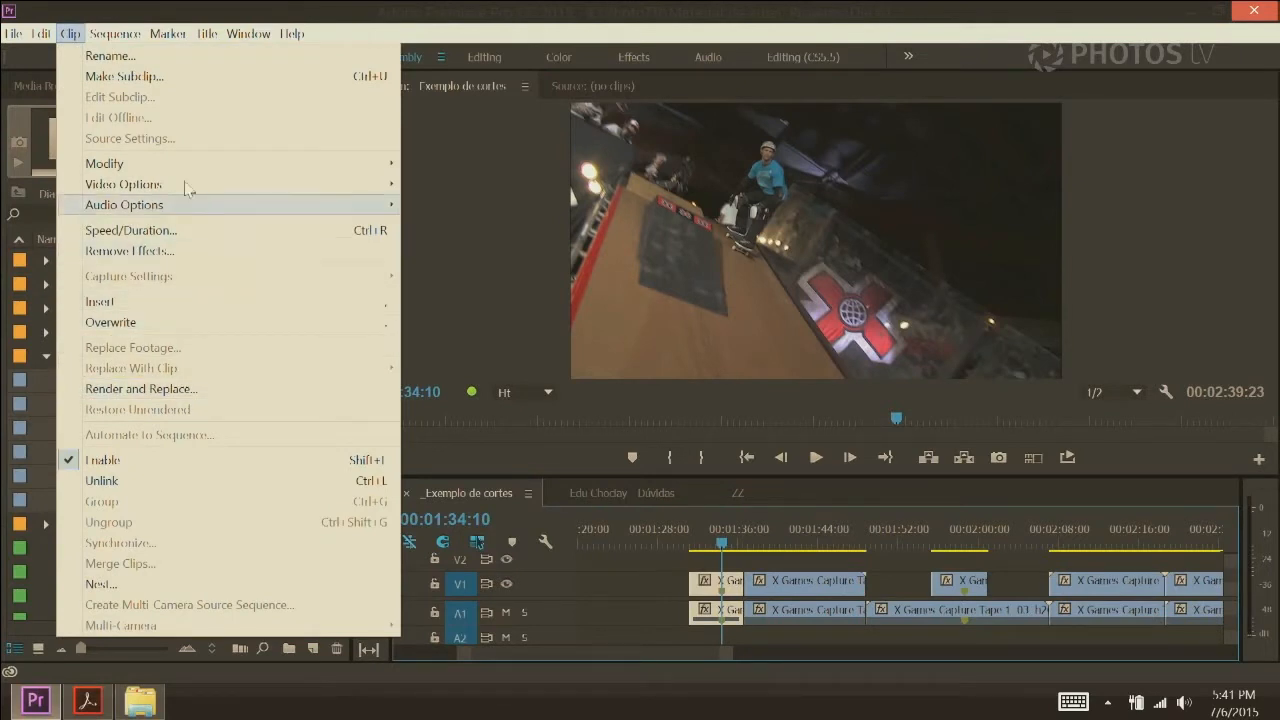
mouse_move(40, 33)
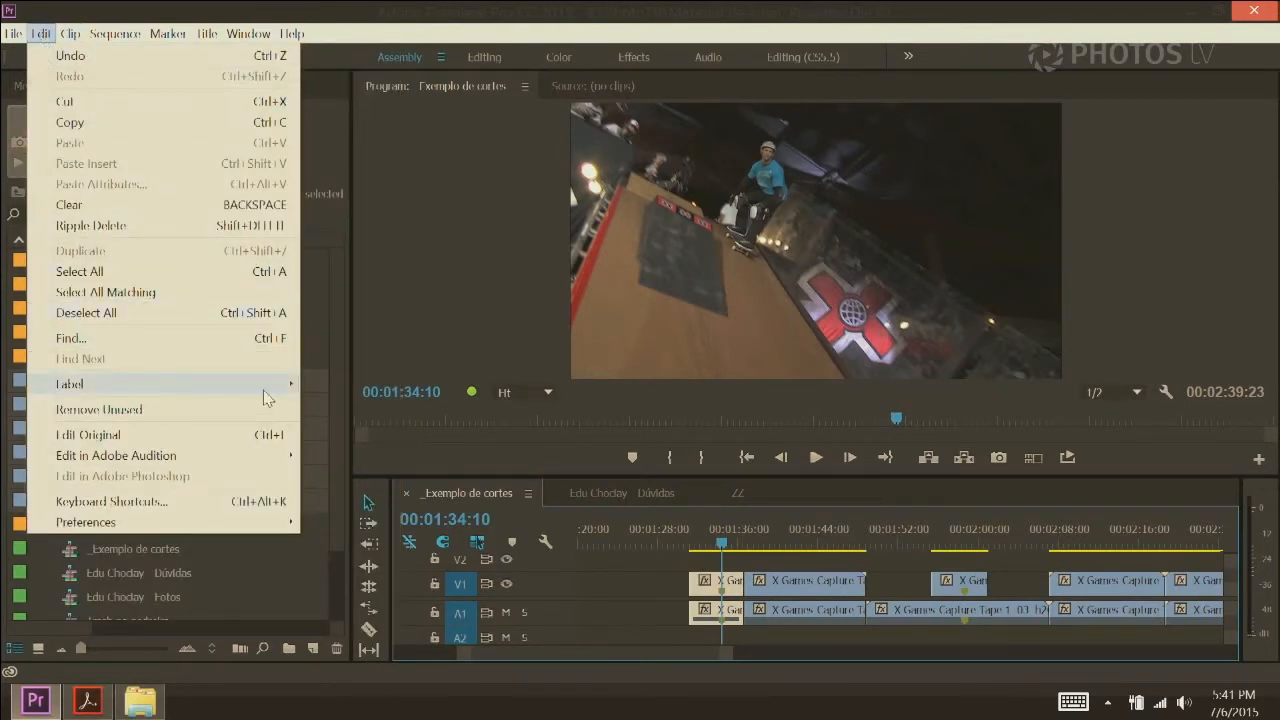
mouse_move(287, 389)
click(366, 409)
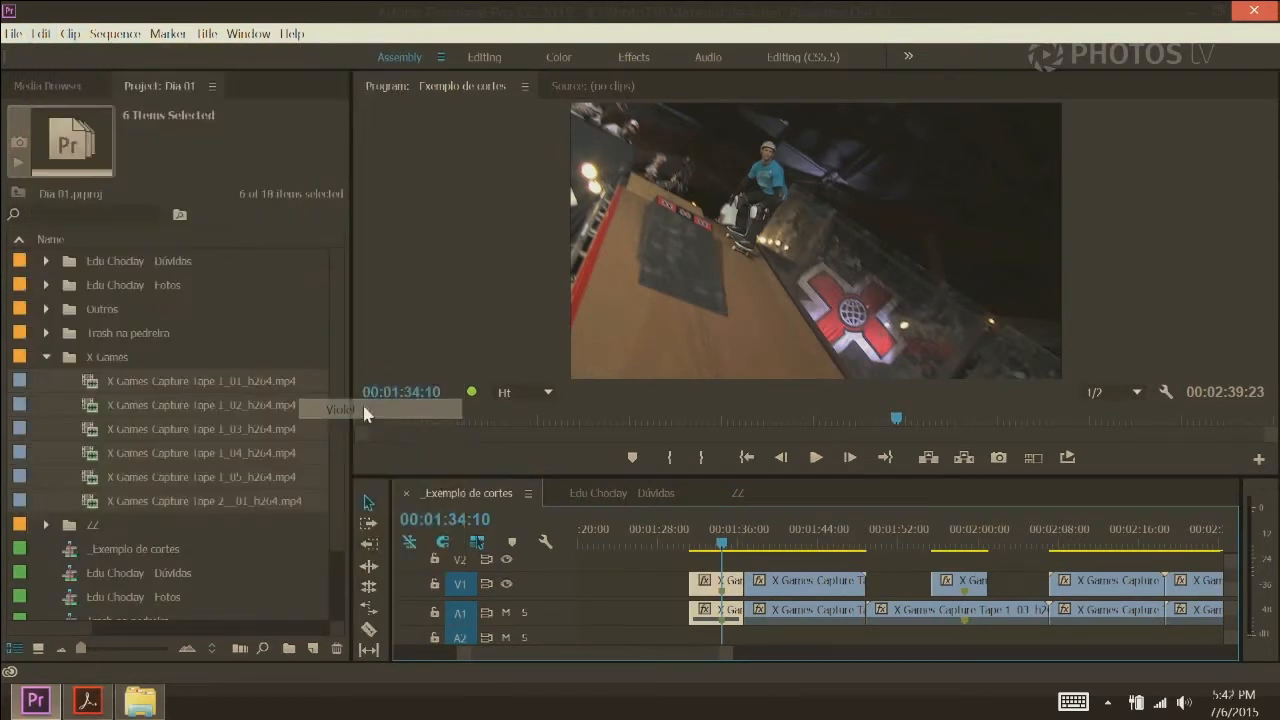
click(643, 586)
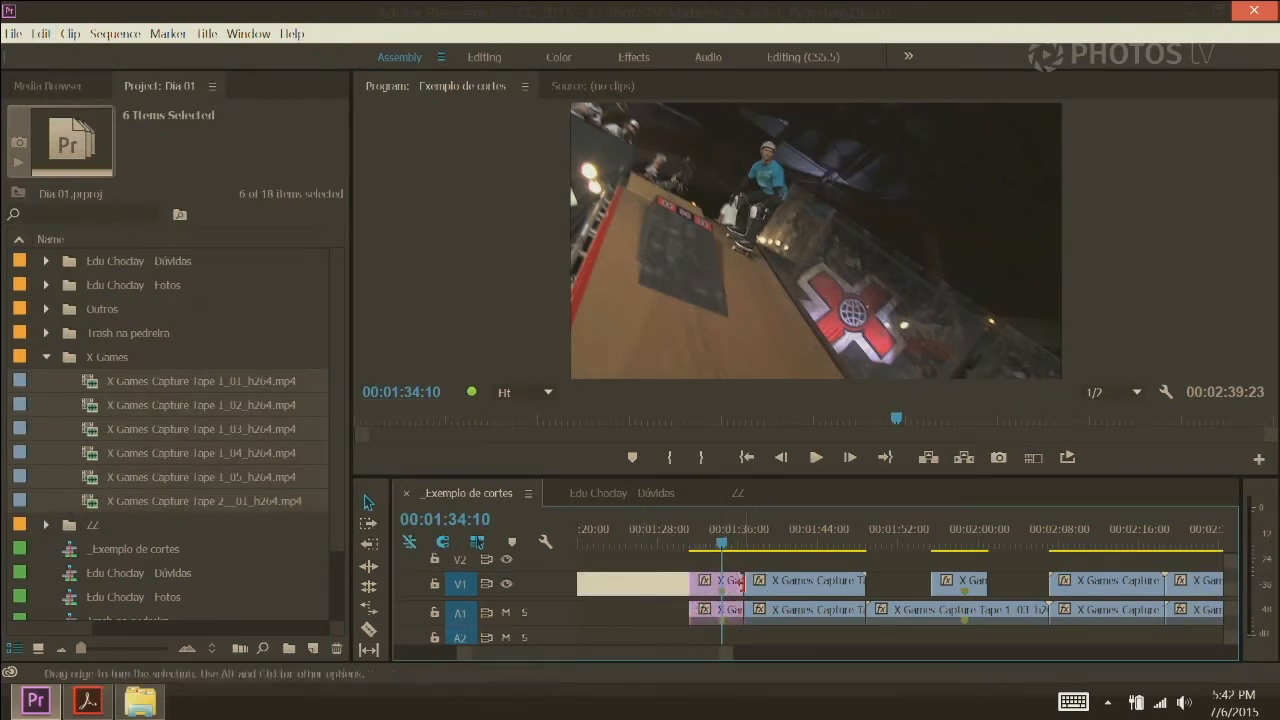
key(minus)
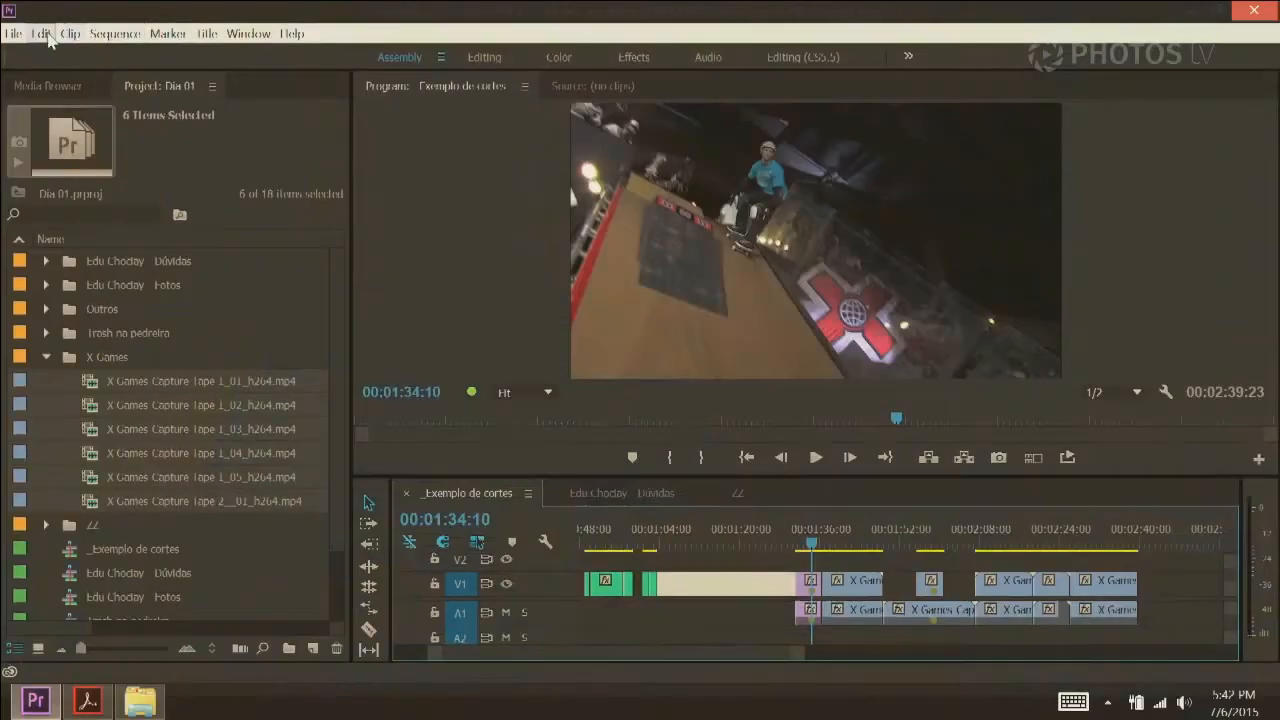
Assign the keyboard shortcuts Ctrl+NUM 1 through Ctrl+NUM 5 to the Violet, Iris, Caribbean, Lavender and Cerulean label commands, in that order
click(42, 34)
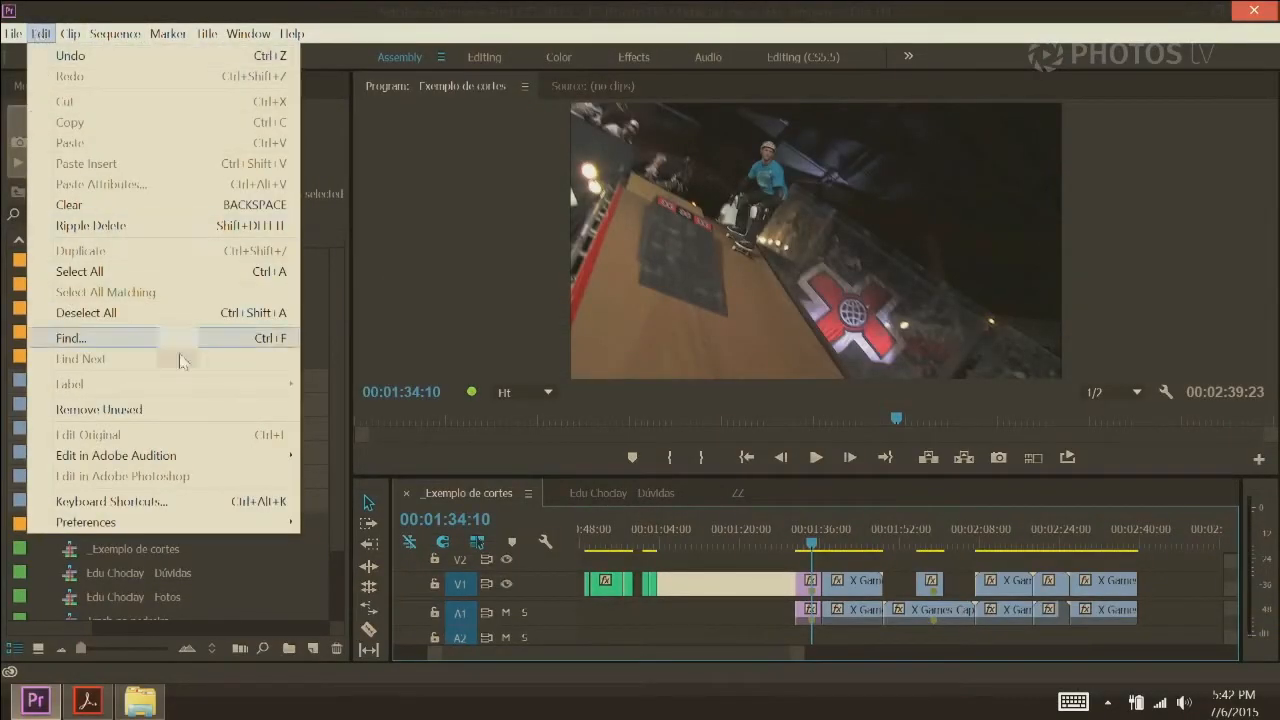
click(172, 504)
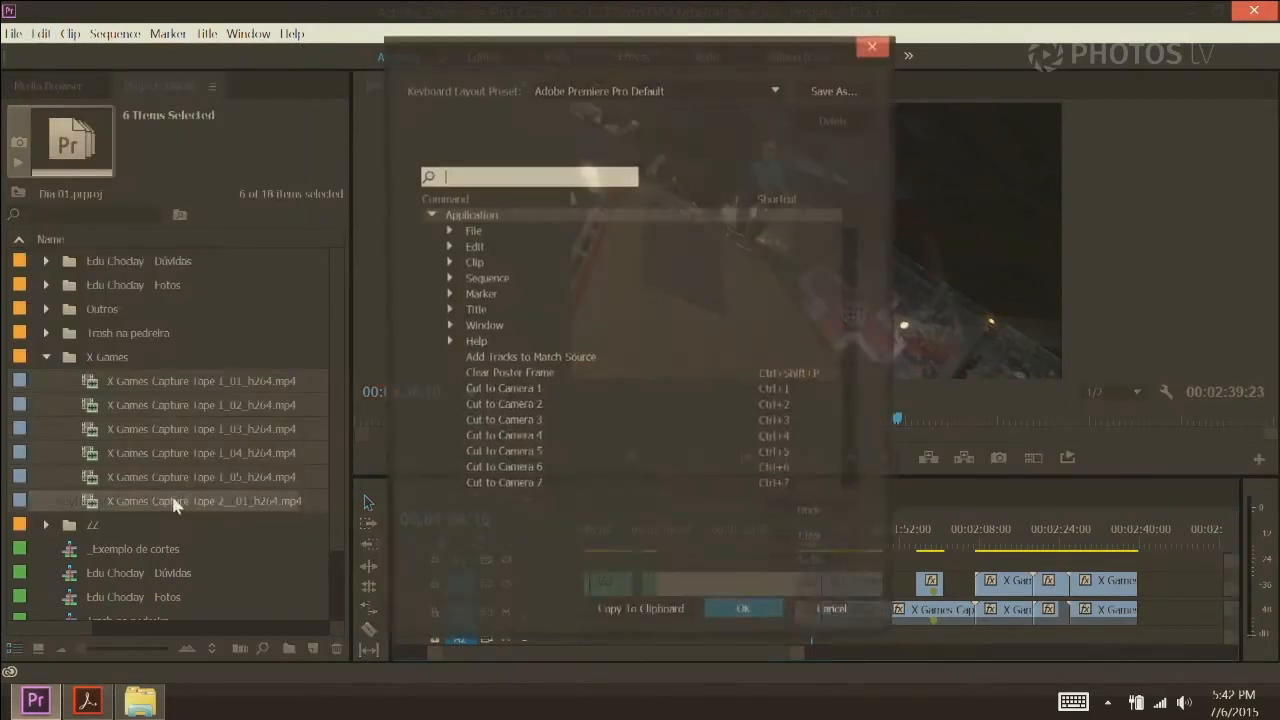
click(447, 246)
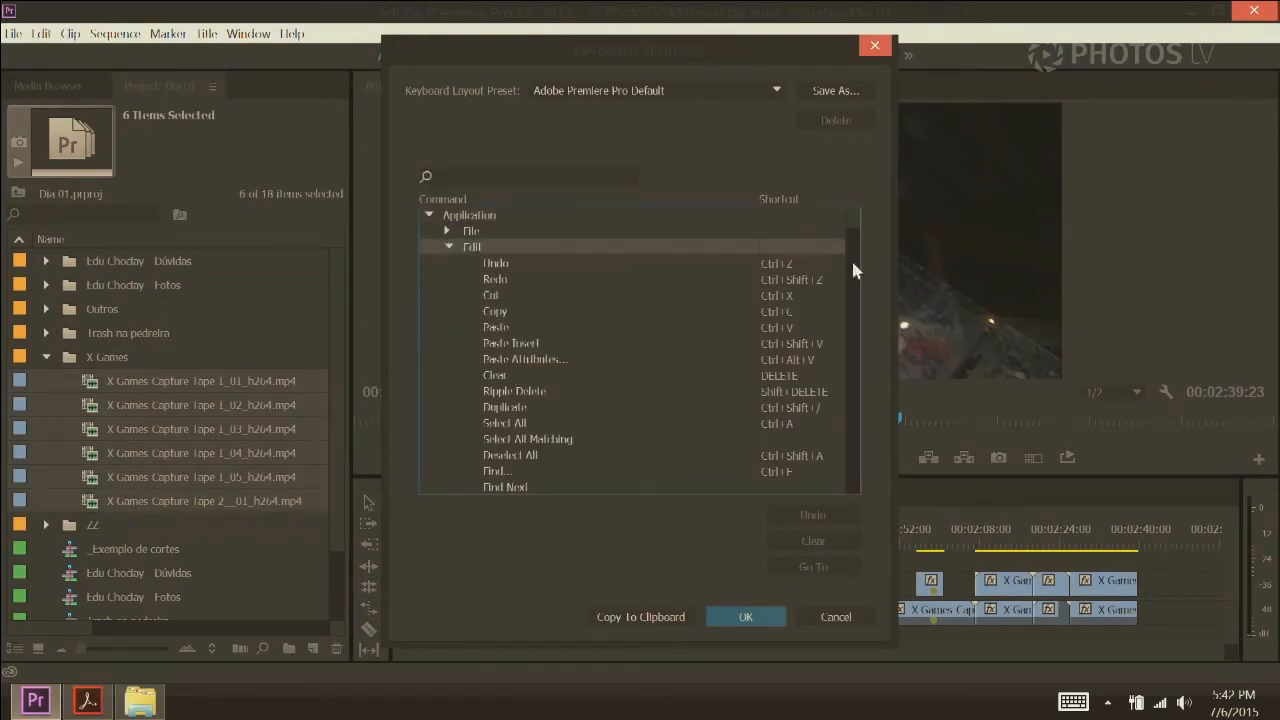
mouse_move(855, 222)
mouse_down()
mouse_move(868, 420)
mouse_move(869, 235)
mouse_up()
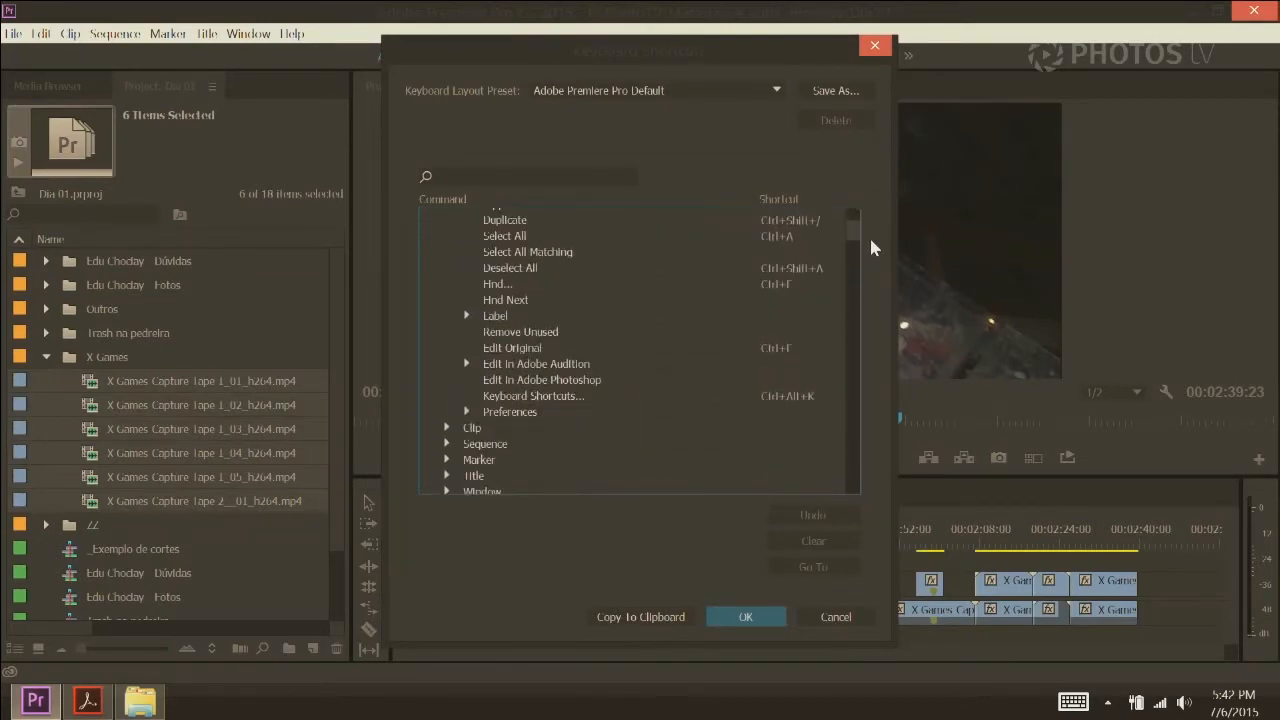
click(471, 314)
click(537, 348)
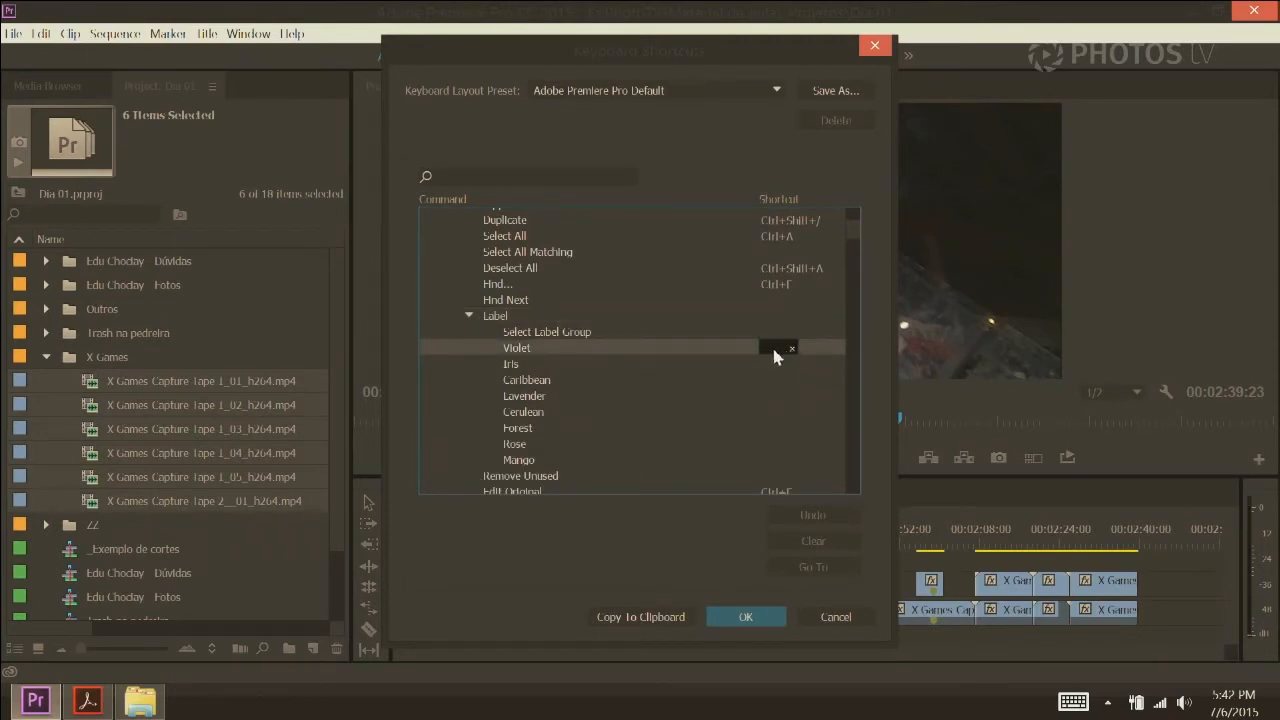
key(ctrl+alt+1)
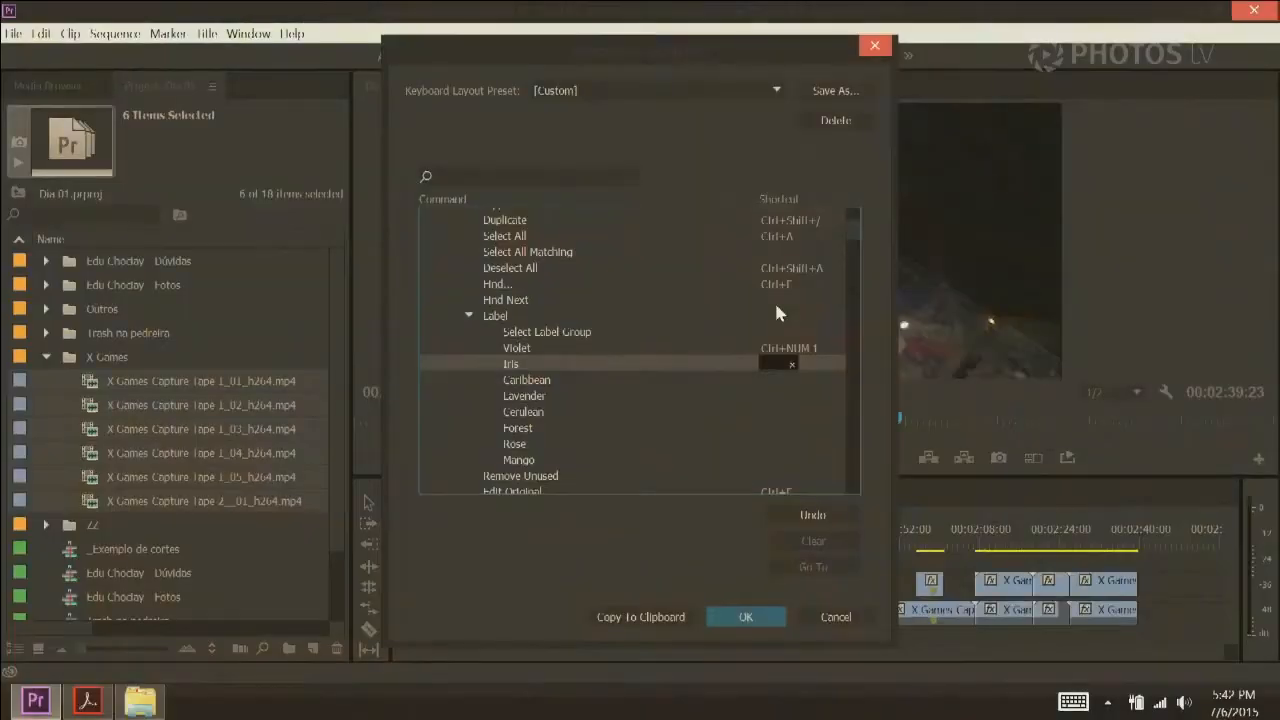
key(ctrl+KP_2)
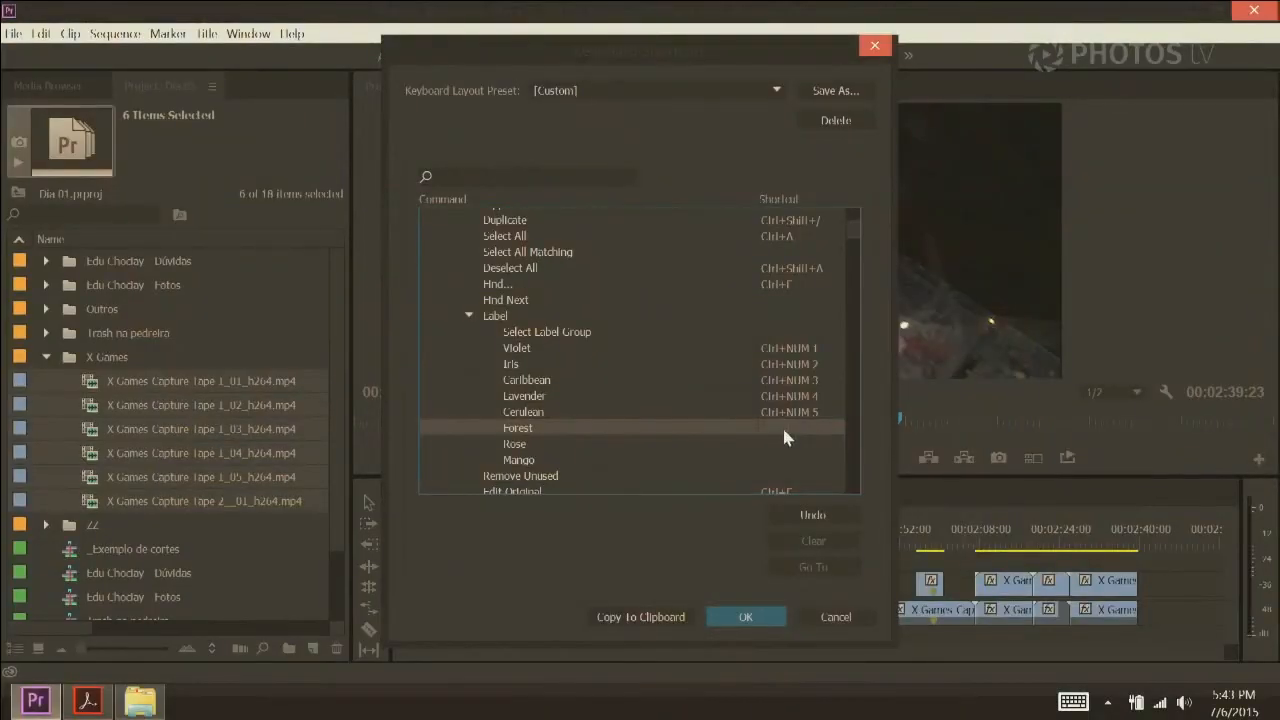
Assign the keyboard shortcuts Ctrl+NUM 6, Ctrl+NUM 7 and Ctrl+NUM 8 to the Forest, Rose and Mango label commands, and save the shortcuts
click(778, 430)
key(ctrl+KP_6)
click(788, 440)
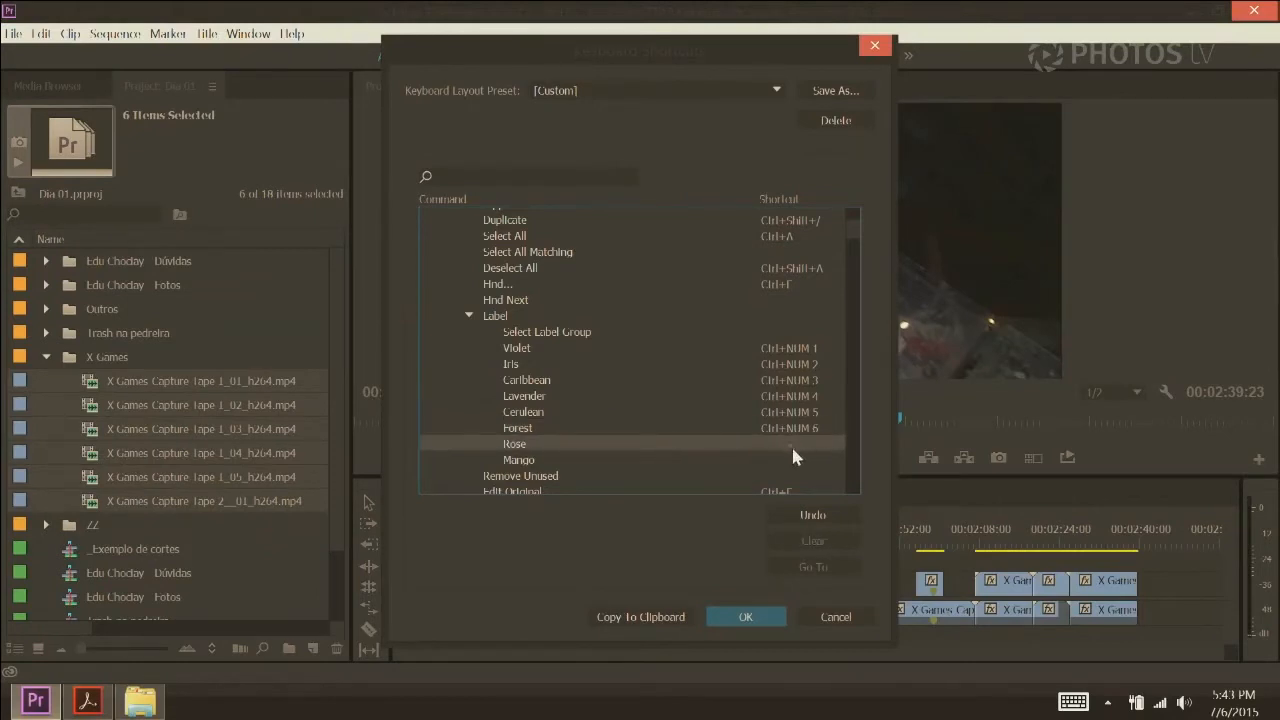
click(803, 445)
click(772, 461)
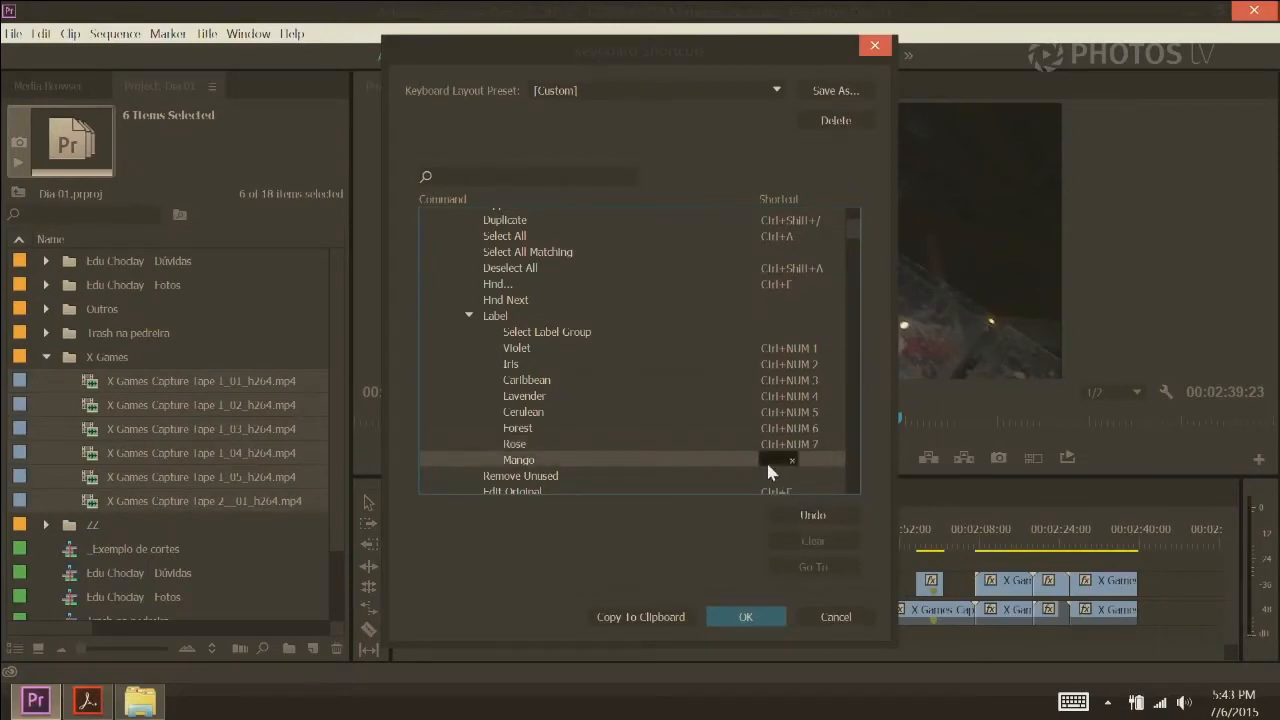
key(ctrl+KP_8)
click(697, 89)
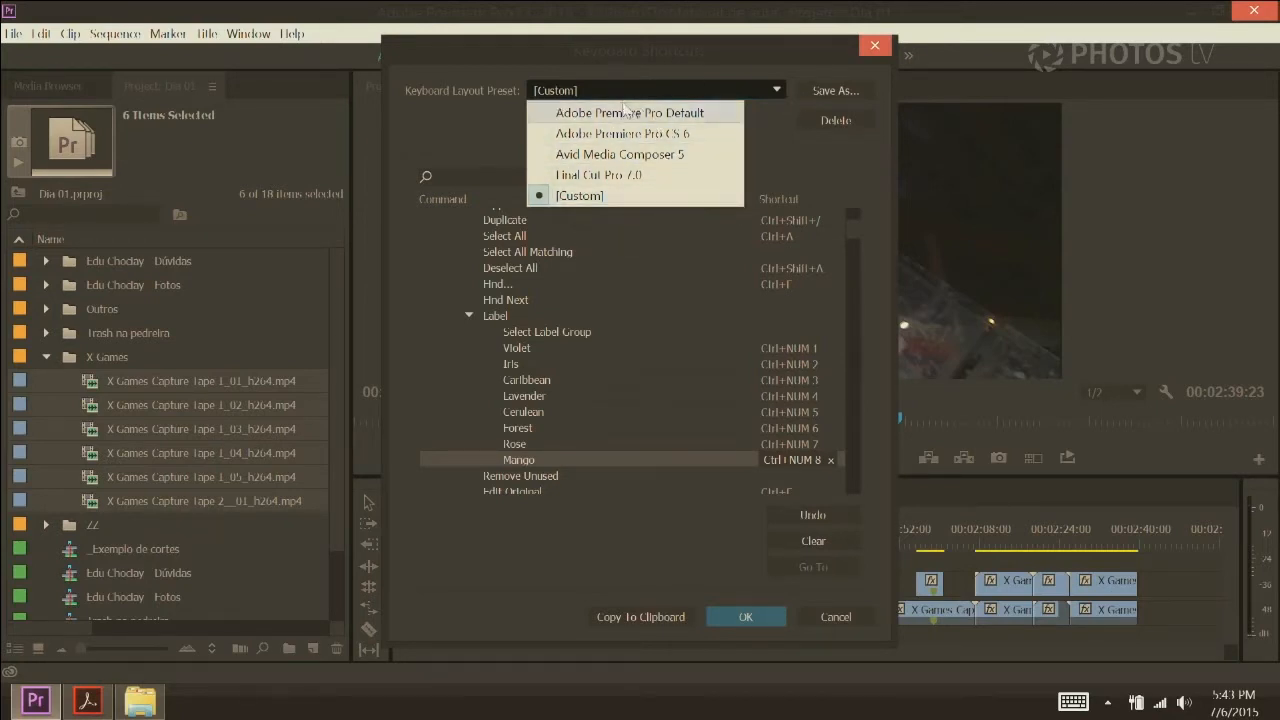
click(821, 161)
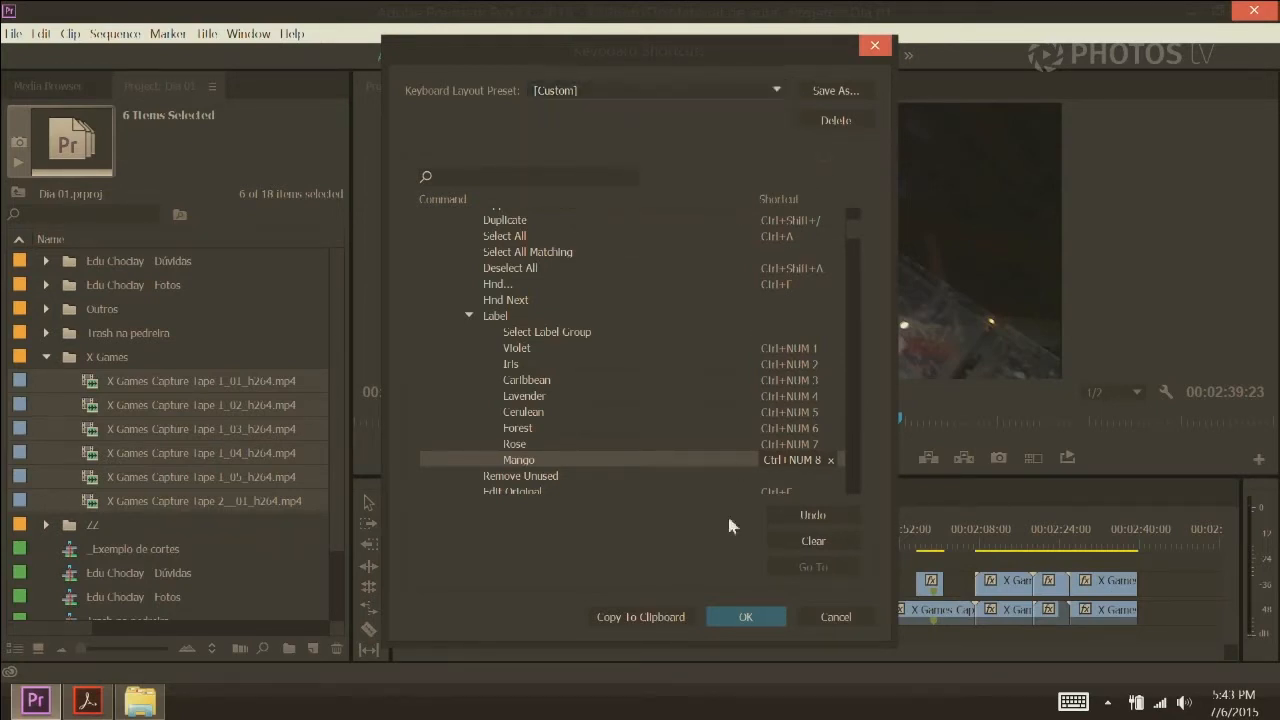
click(743, 617)
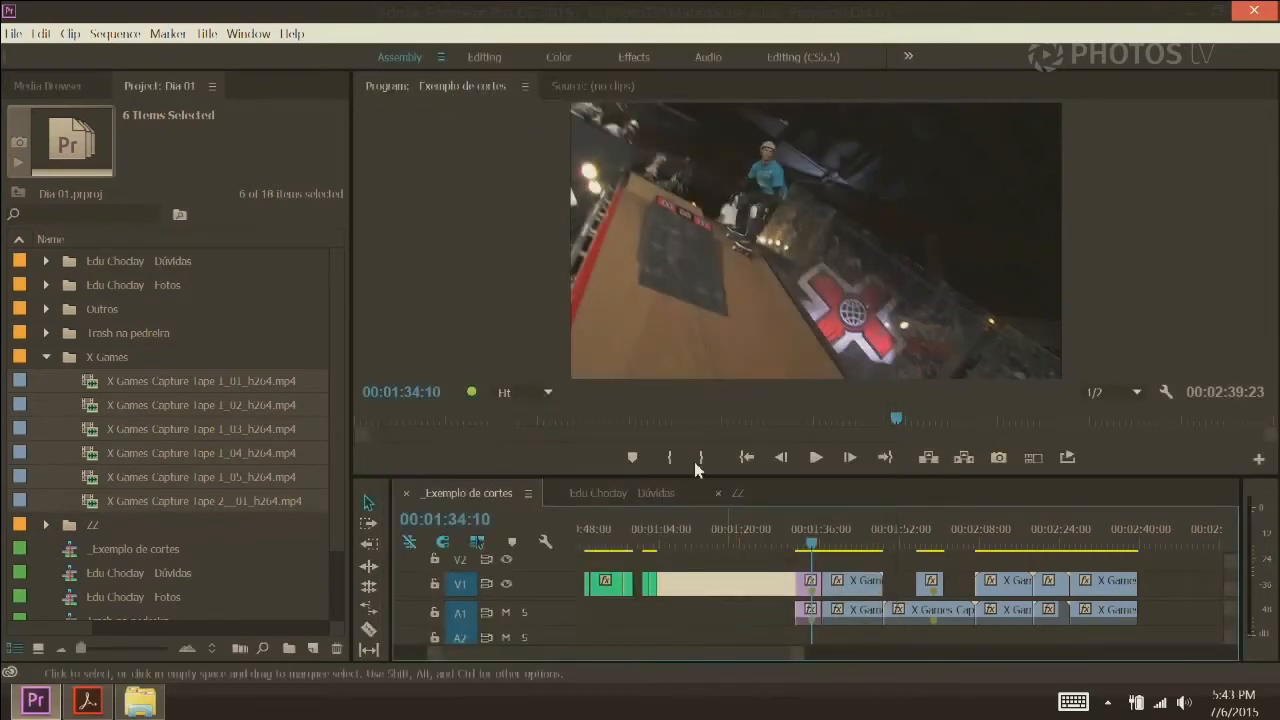
Reopen the keyboard shortcut settings and try the Avid Media Composer 5, Final Cut Pro 7.0 and Adobe Premiere Pro Default layout presets
click(40, 33)
click(266, 502)
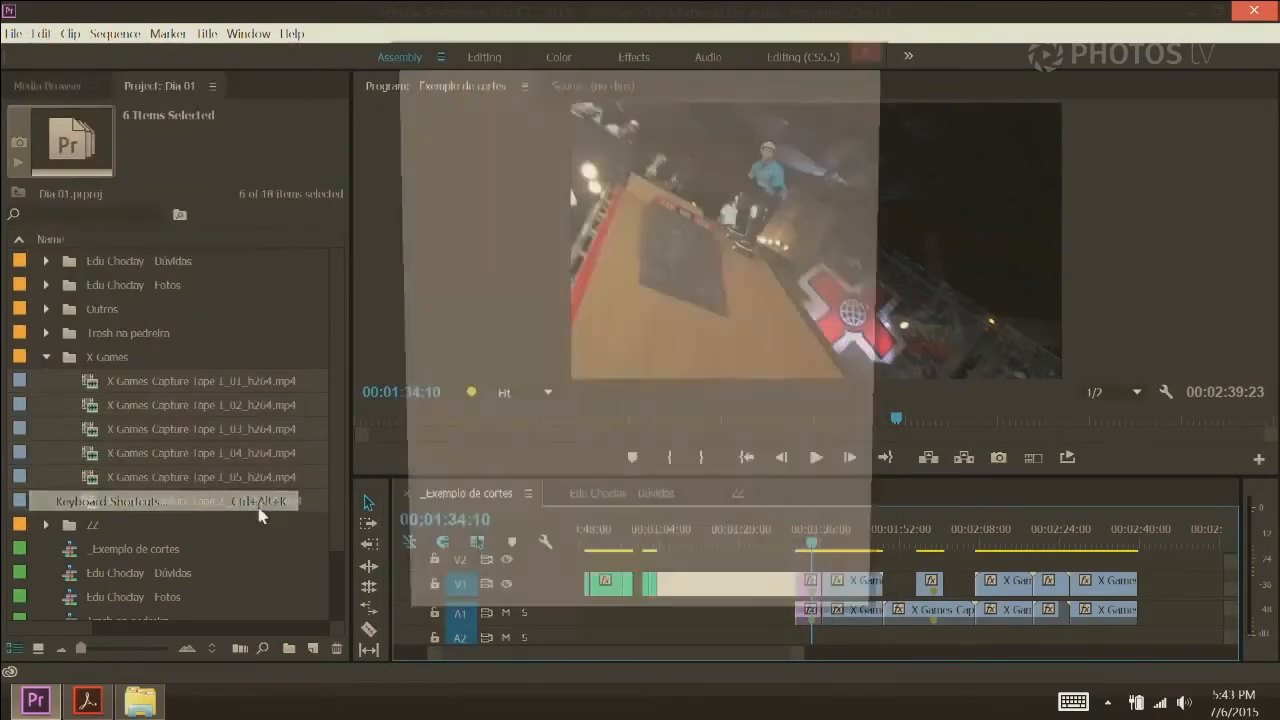
click(604, 89)
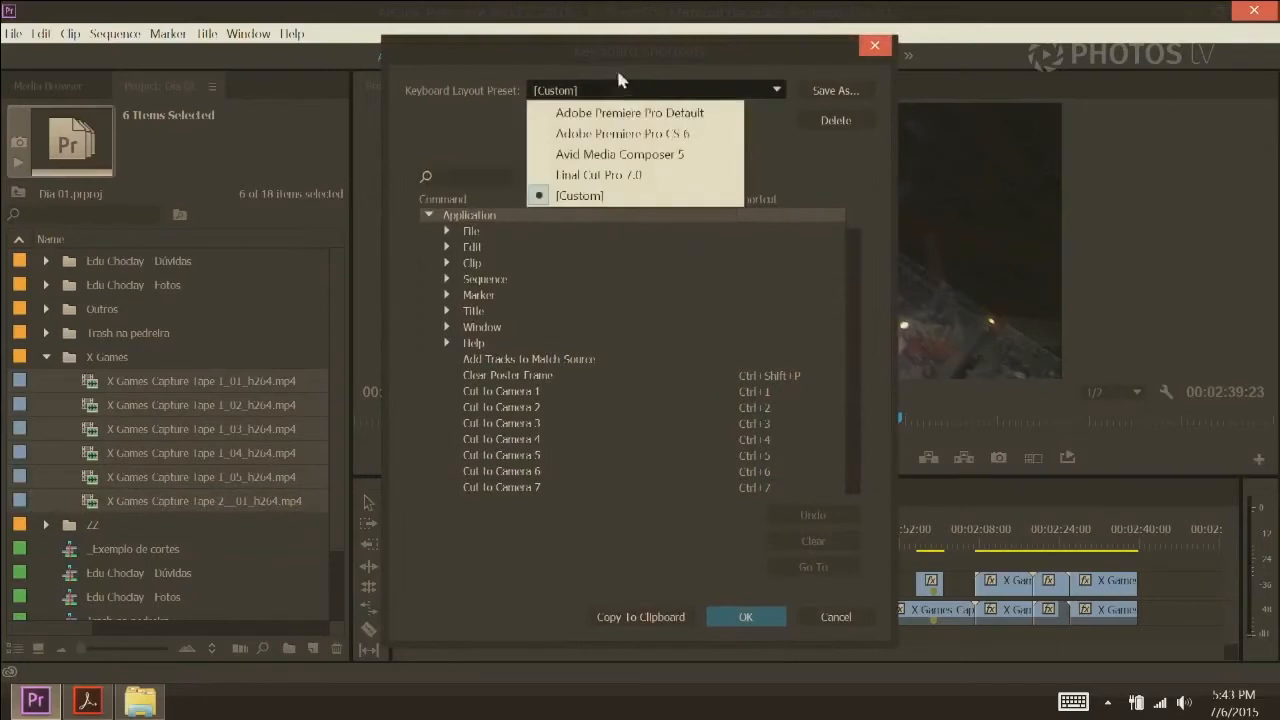
click(598, 156)
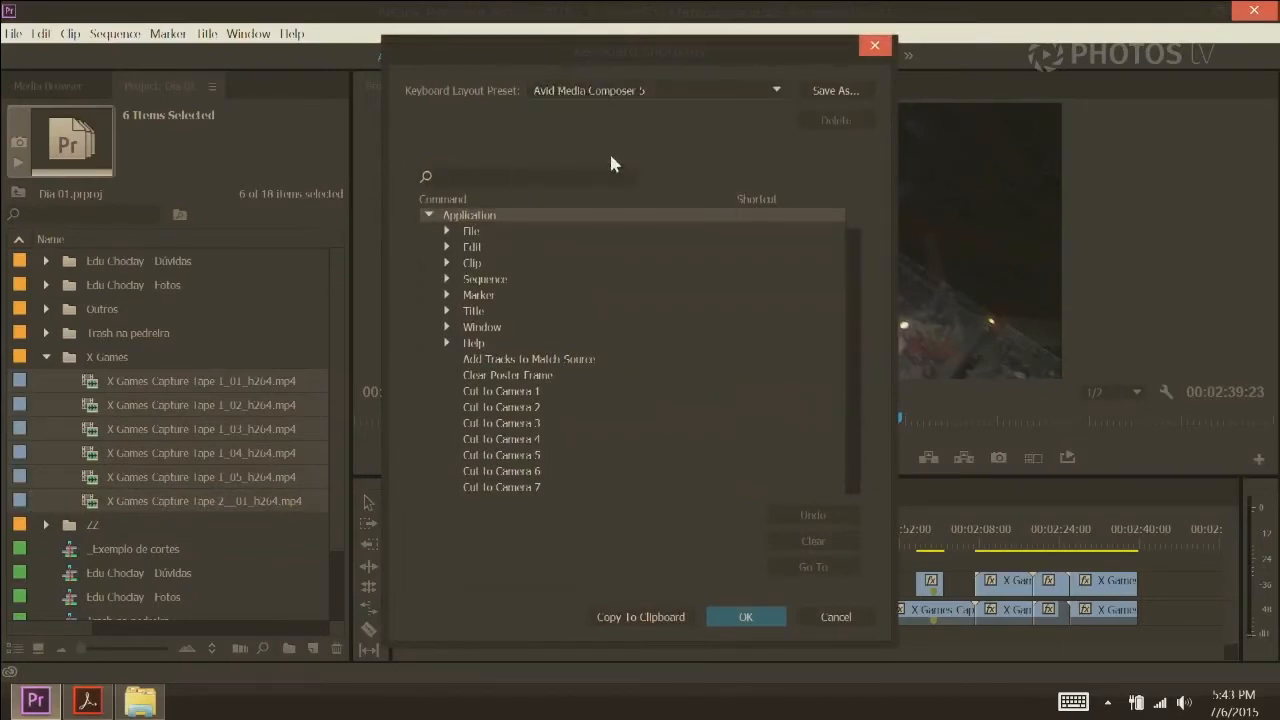
click(607, 92)
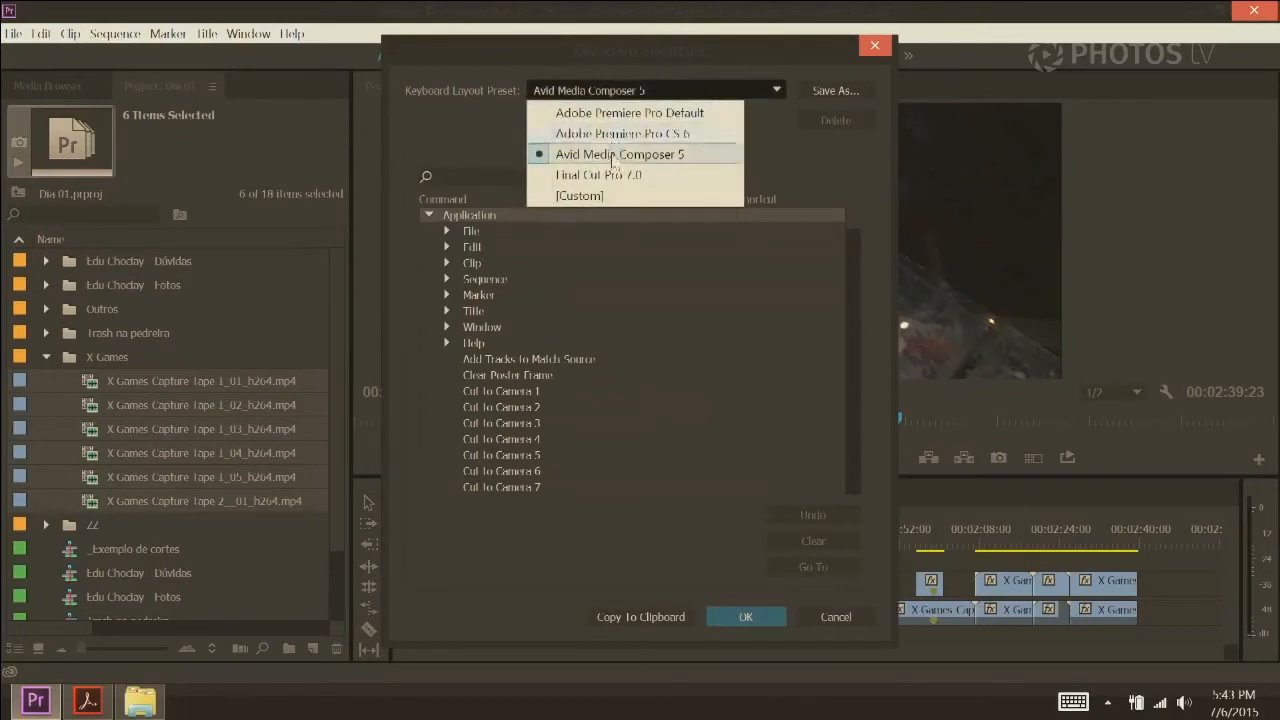
click(623, 176)
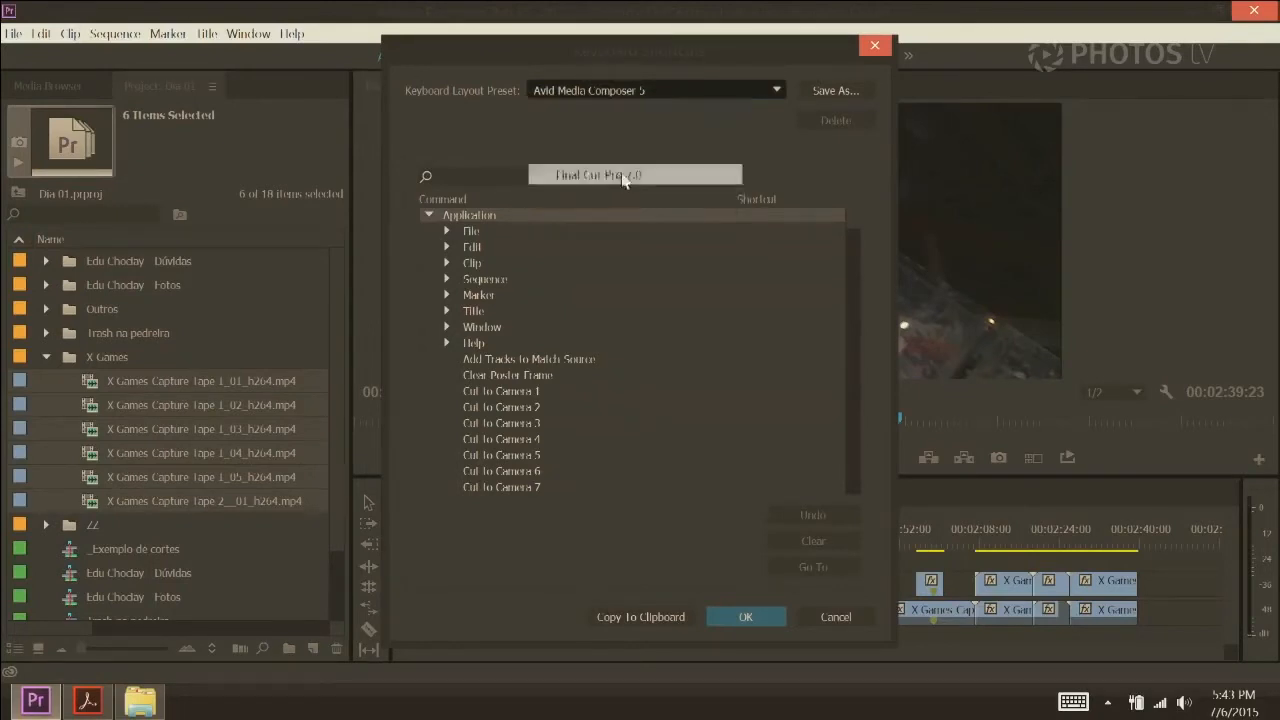
click(597, 88)
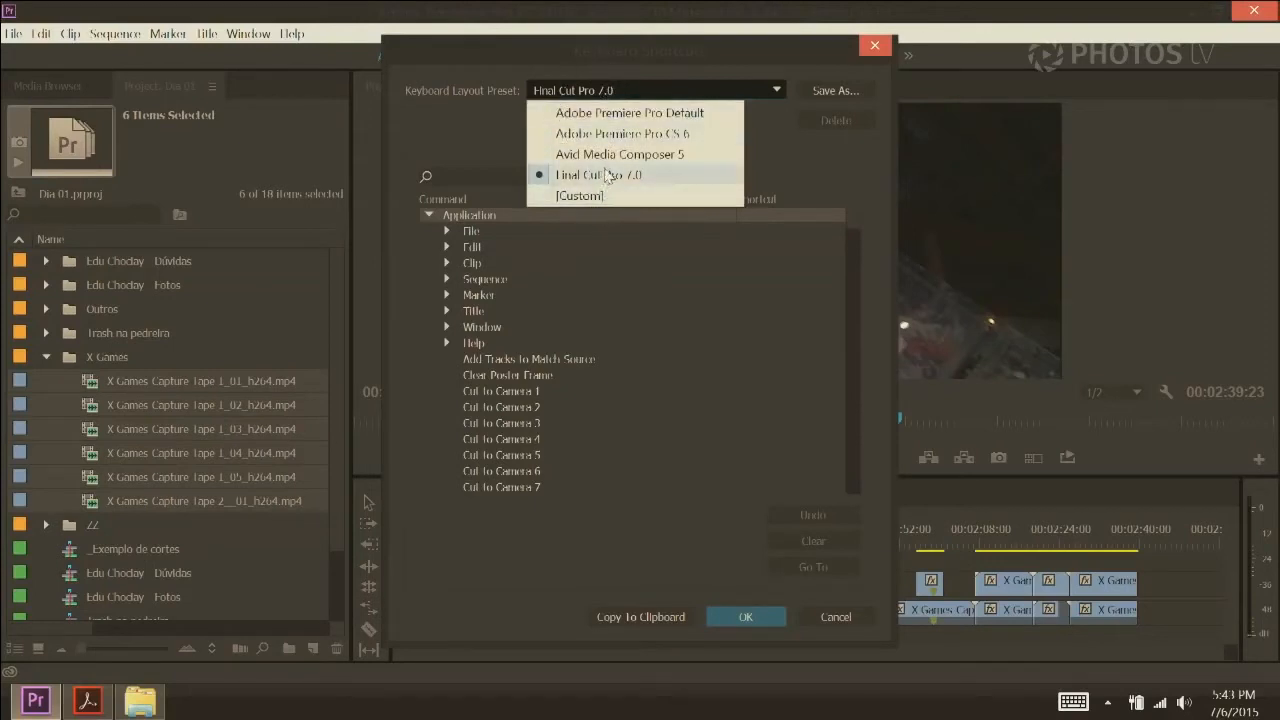
click(617, 113)
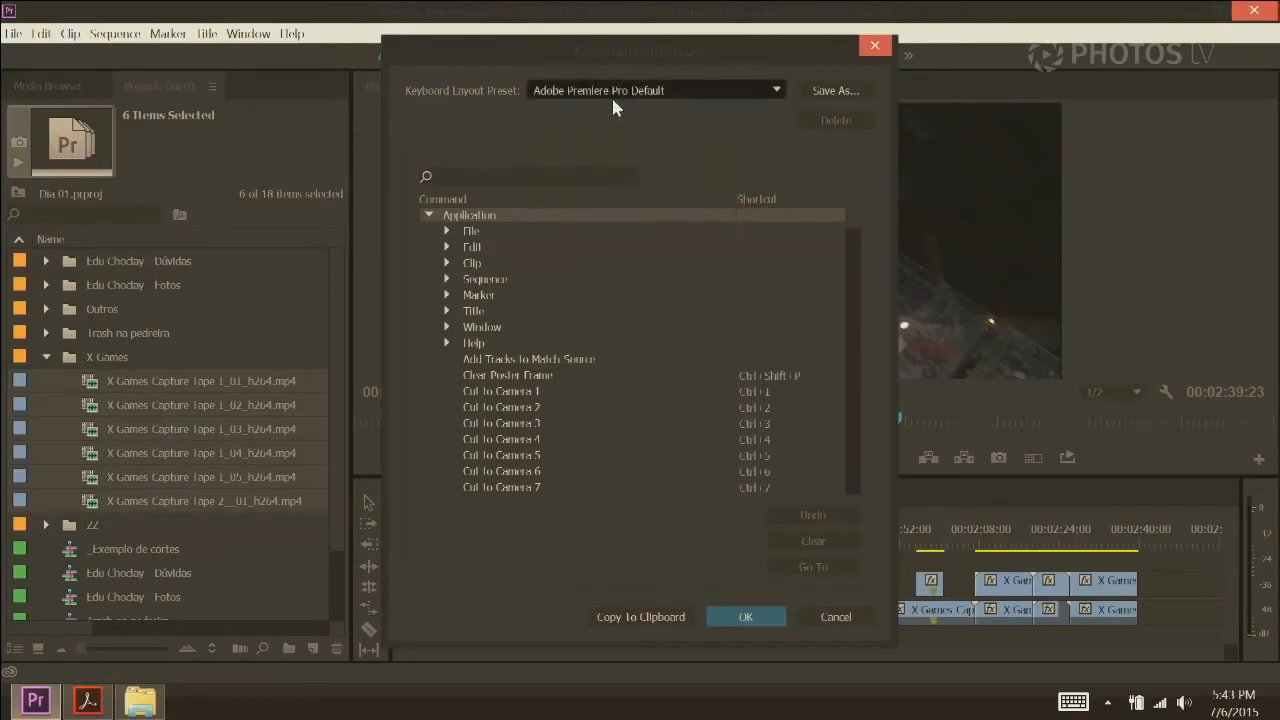
Examine the Edit and Label command shortcuts in the Adobe Premiere Pro Default preset, and discard the preset change
double_click(471, 247)
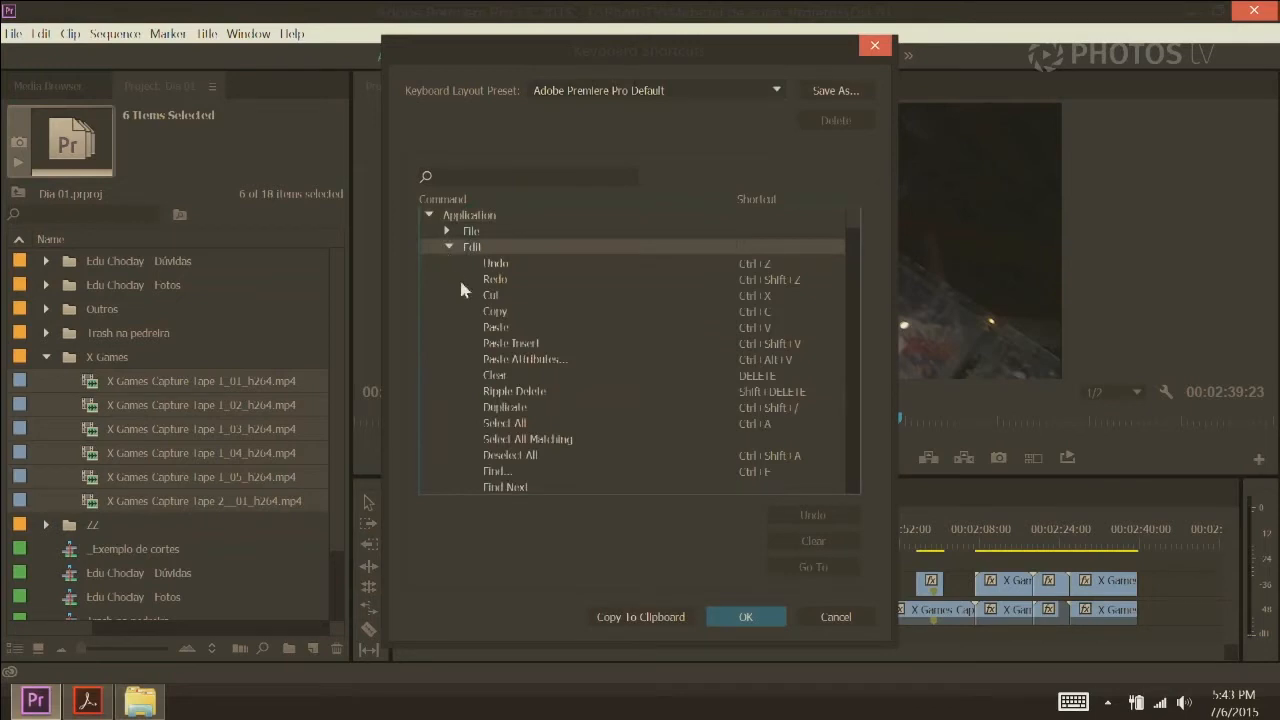
scroll(858, 240, down, 12)
scroll(846, 254, up, 5)
scroll(846, 250, down, 2)
scroll(844, 240, up, 7)
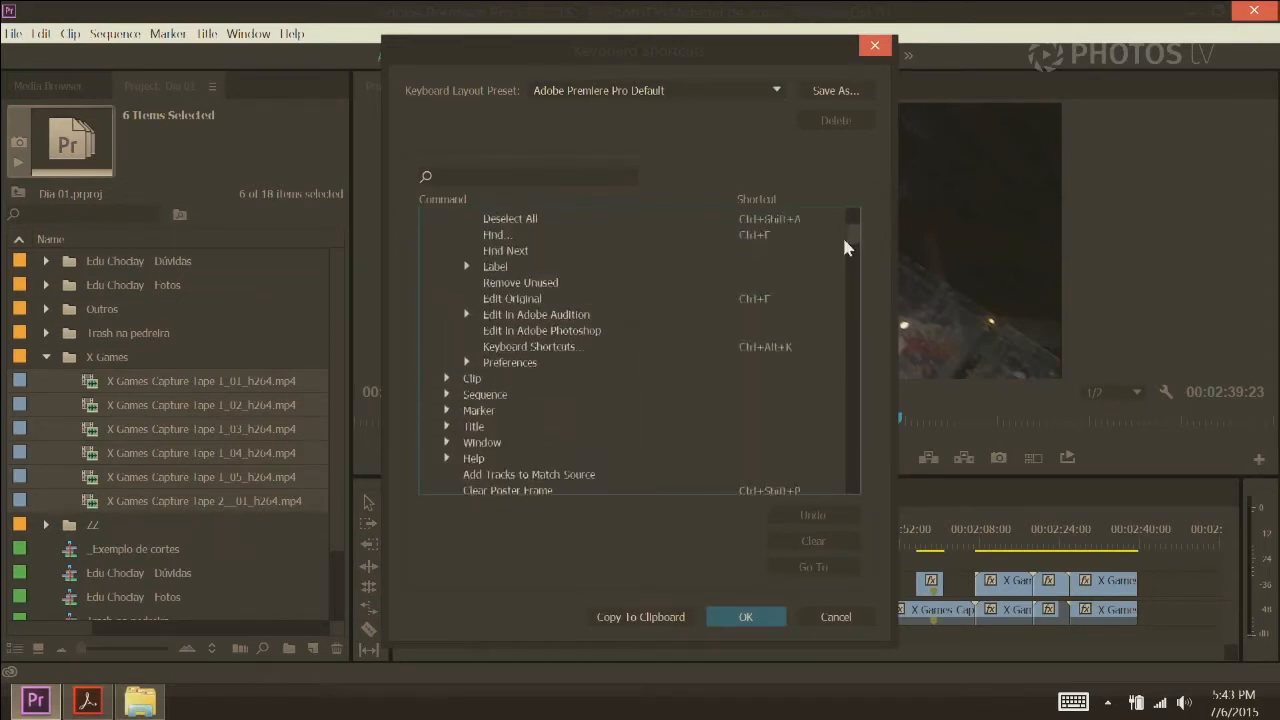
scroll(843, 240, down, 2)
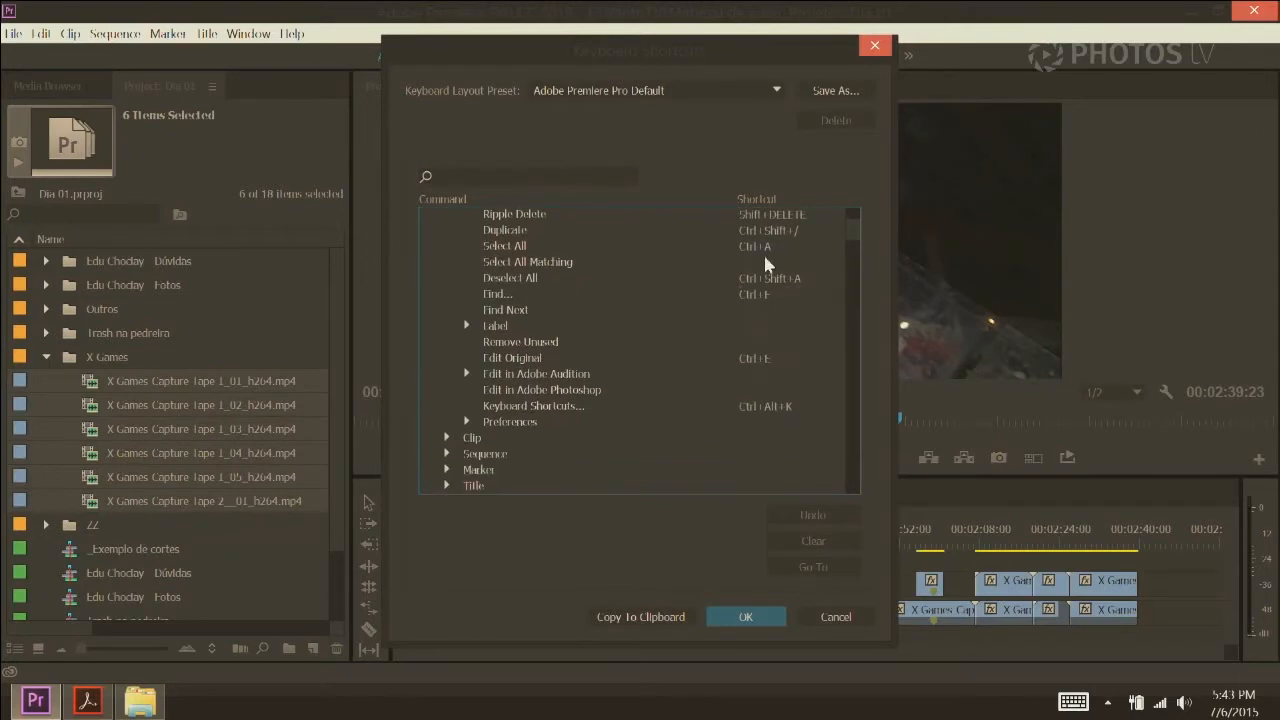
click(468, 326)
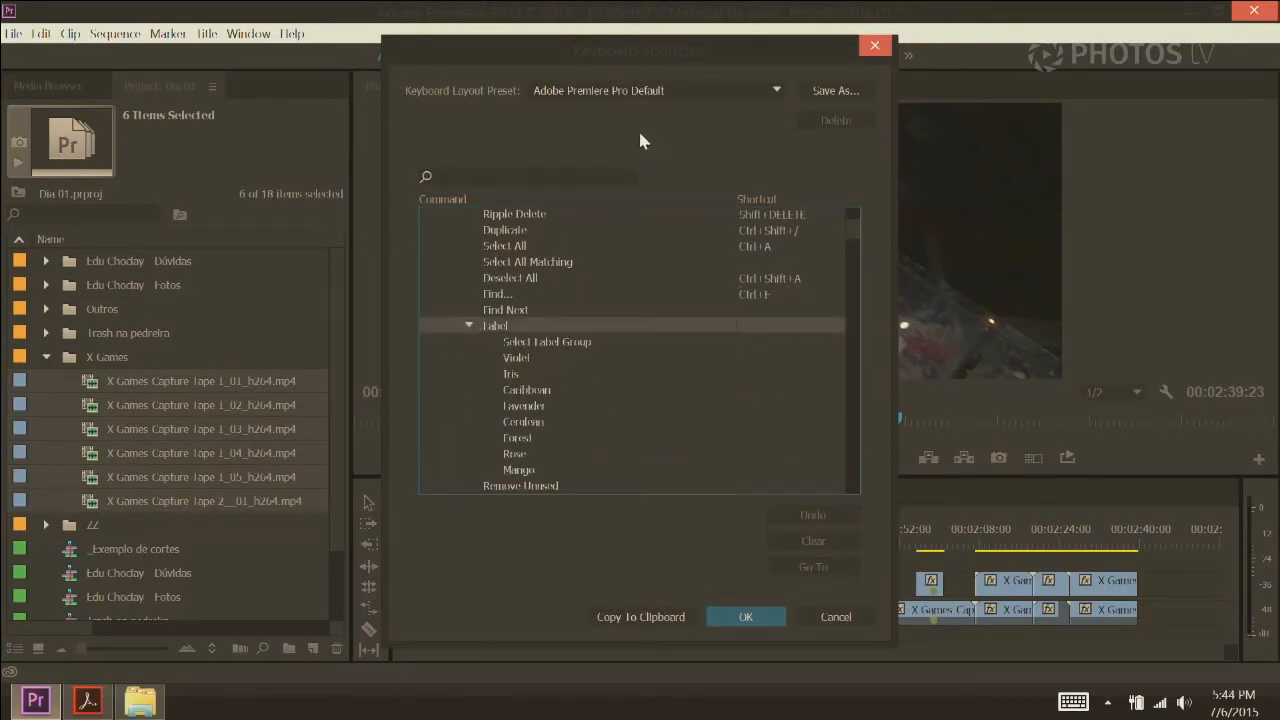
click(645, 90)
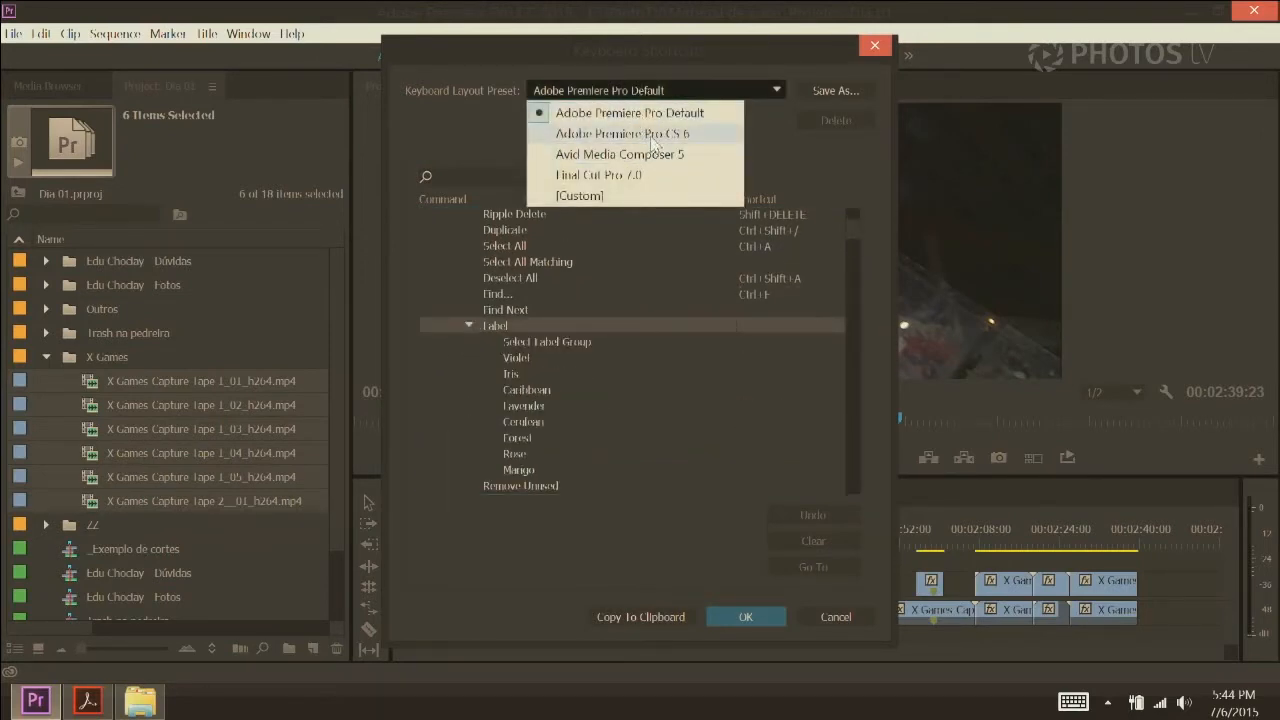
click(826, 160)
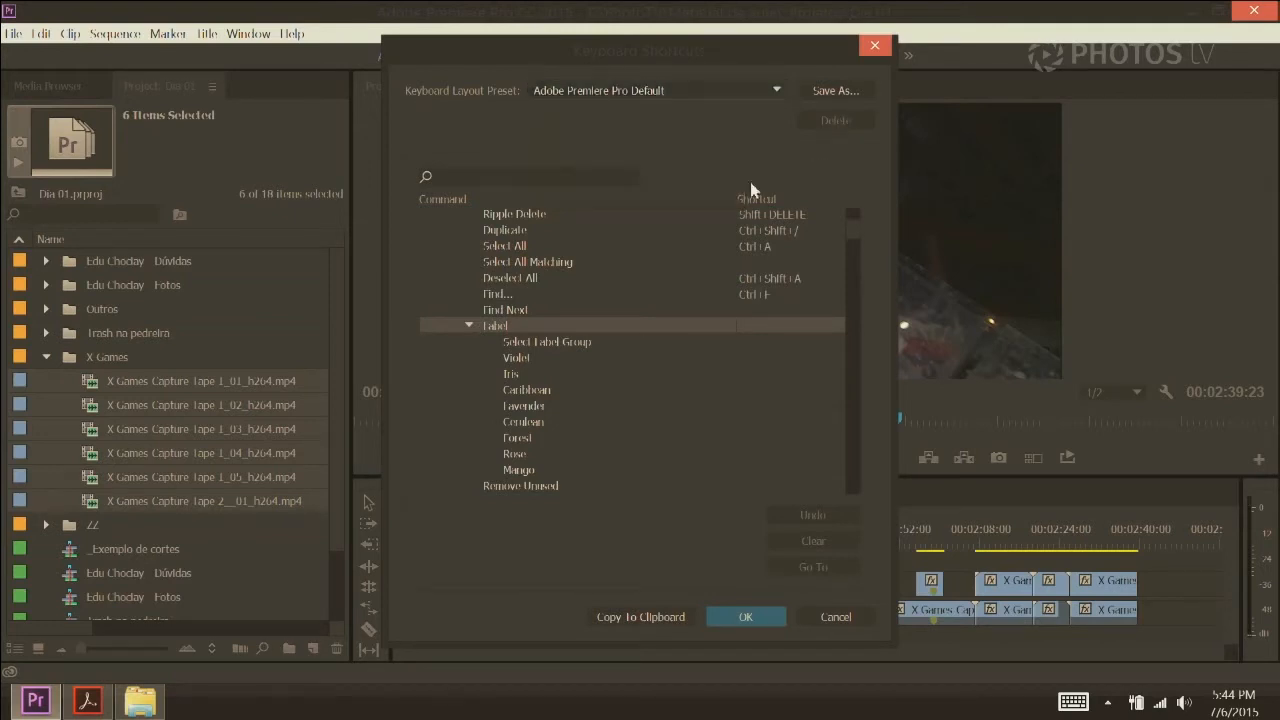
click(842, 626)
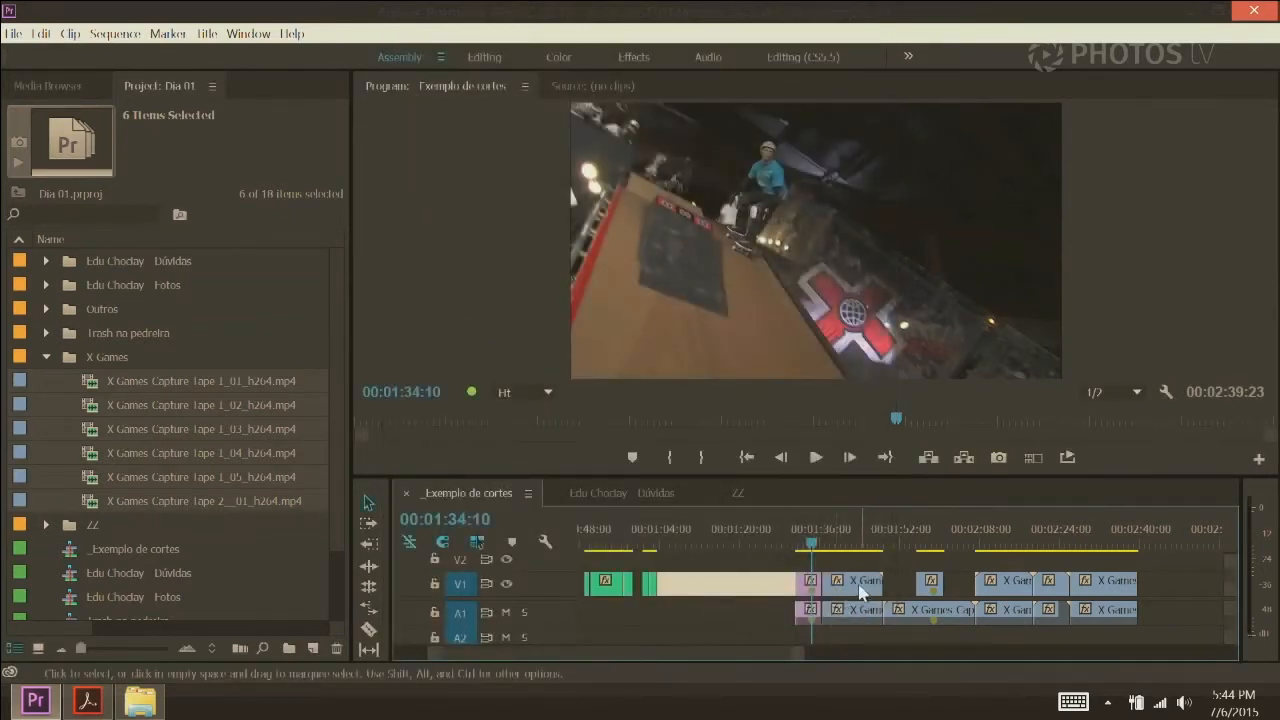
Return to the beginning of the sequence and review the green clips starting around 00:00:08:00, in full screen and again from 00:00:09:18
click(866, 590)
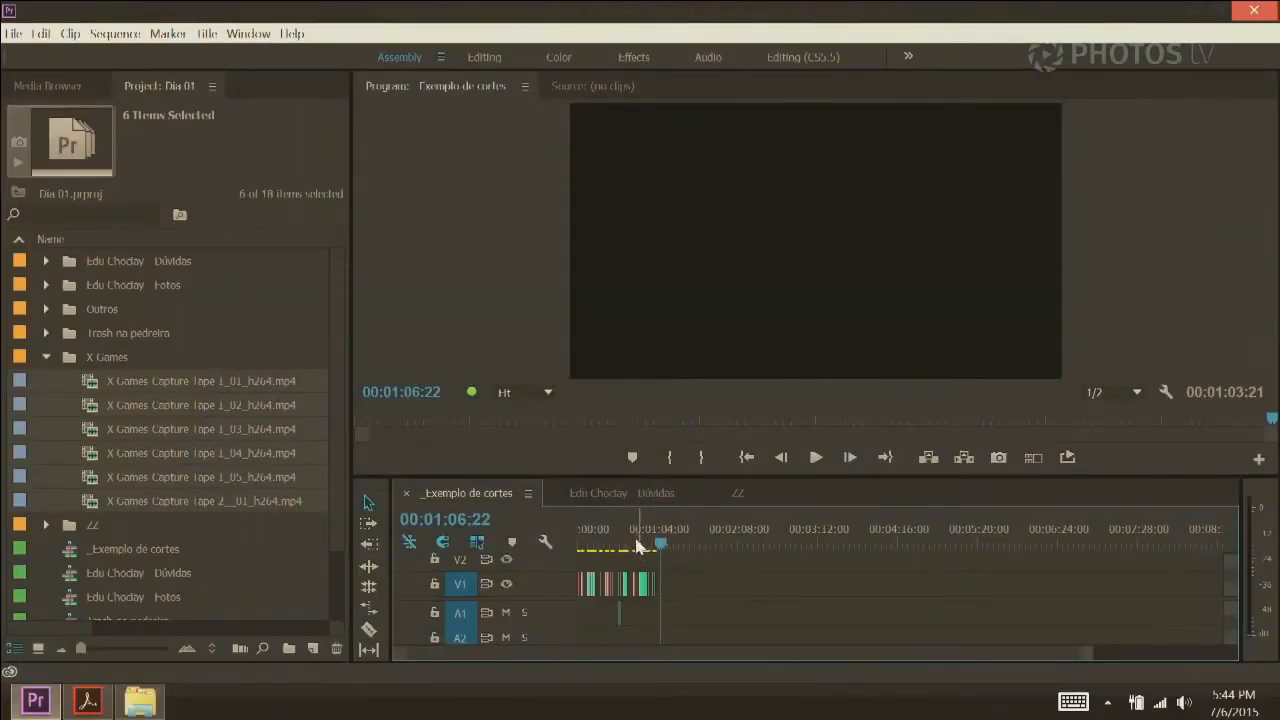
drag(634, 541, 582, 532)
key(equal)
key(equal)
key(equal)
key(equal)
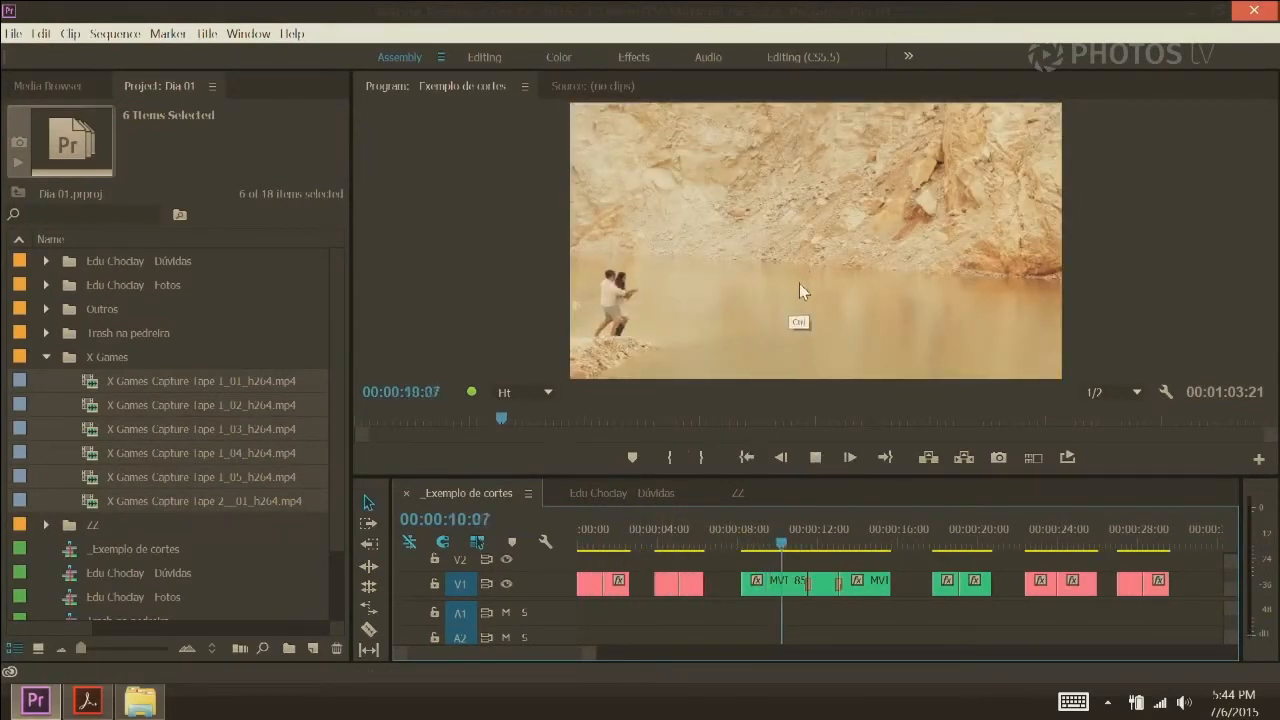
key(ctrl+grave)
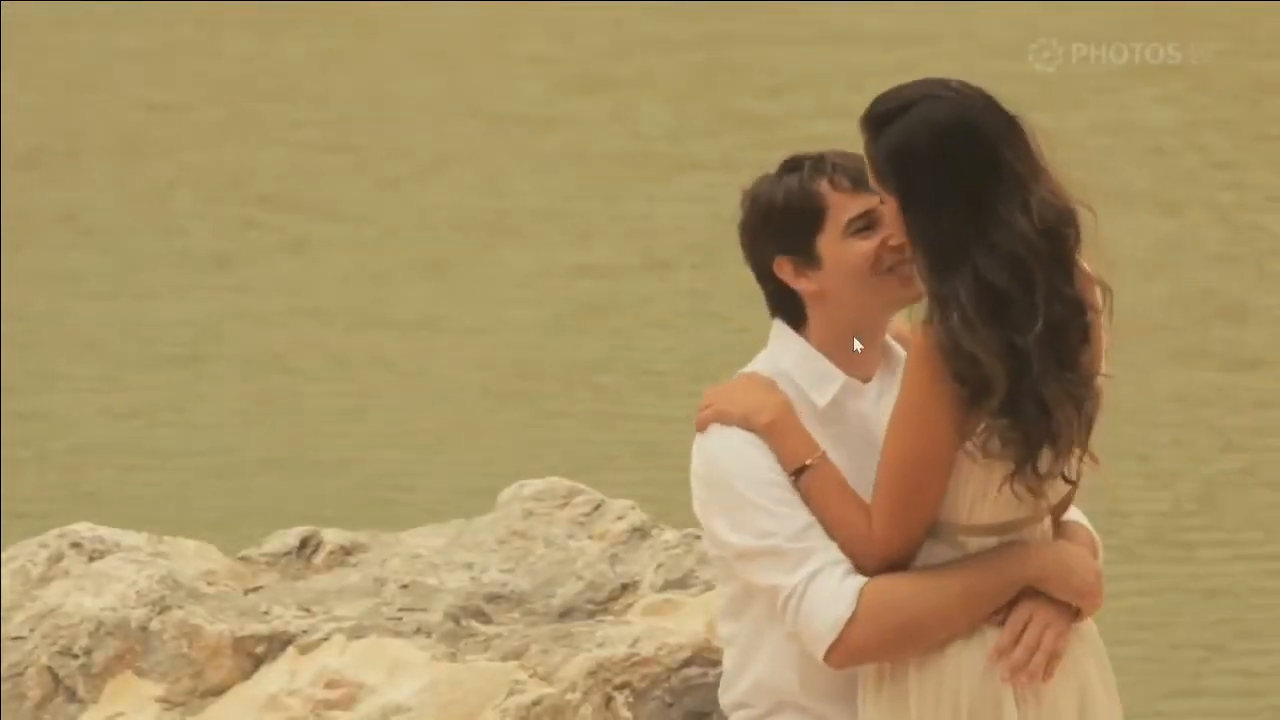
key(ctrl+grave)
click(770, 543)
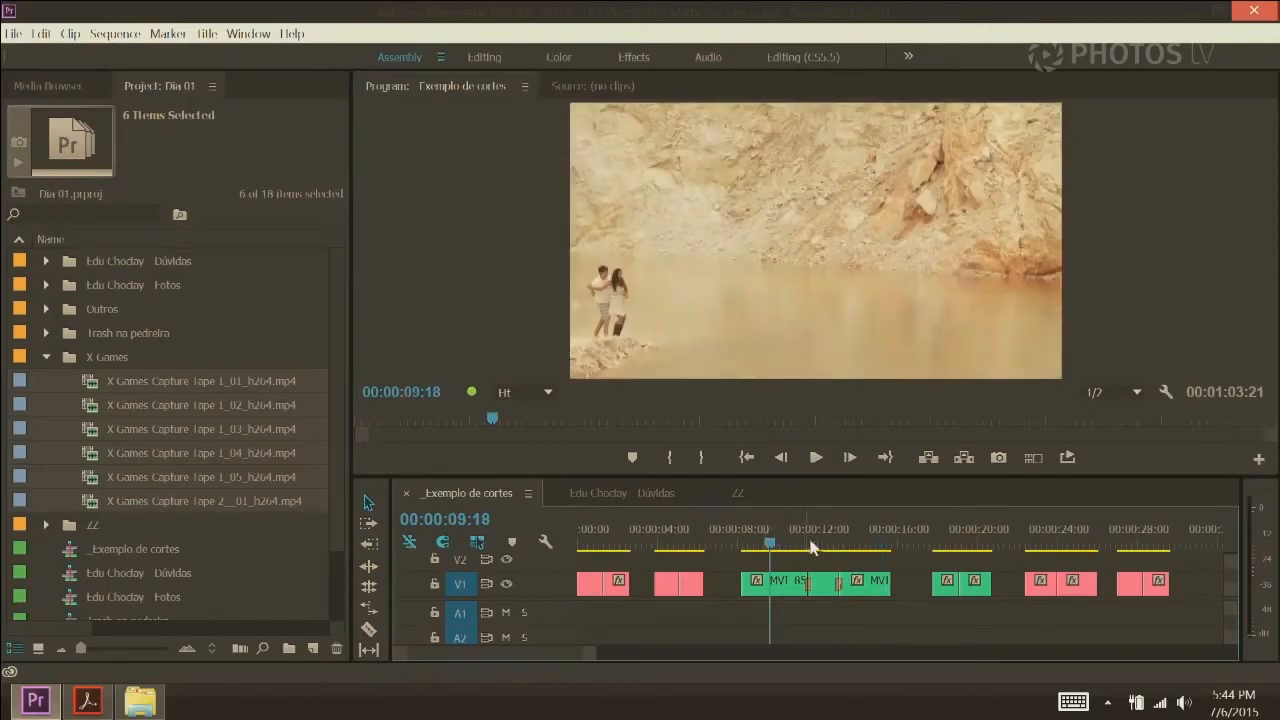
key(space)
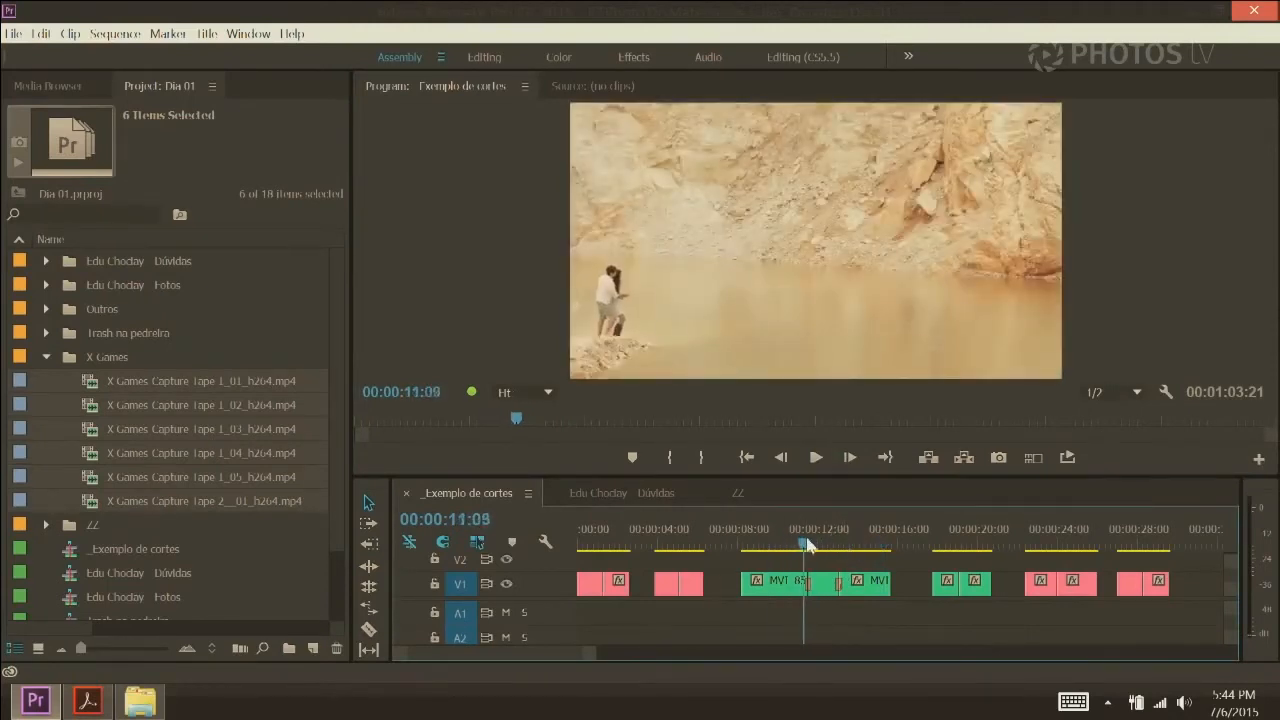
Play the pair of green clips starting around 00:00:18:00 in full screen to examine the cut between them
drag(843, 549, 946, 545)
key(Left)
key(Left)
key(Left)
key(Left)
key(Left)
key(Left)
key(Left)
key(Left)
key(ctrl+grave)
key(space)
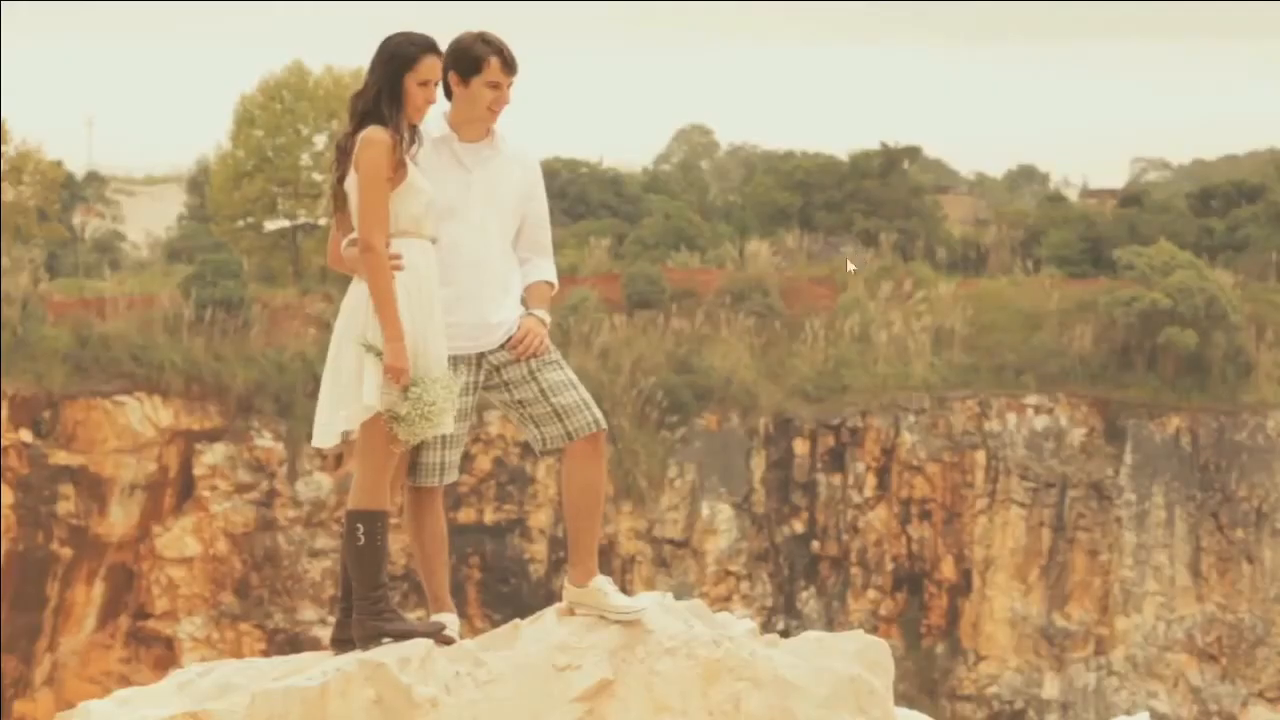
key(space)
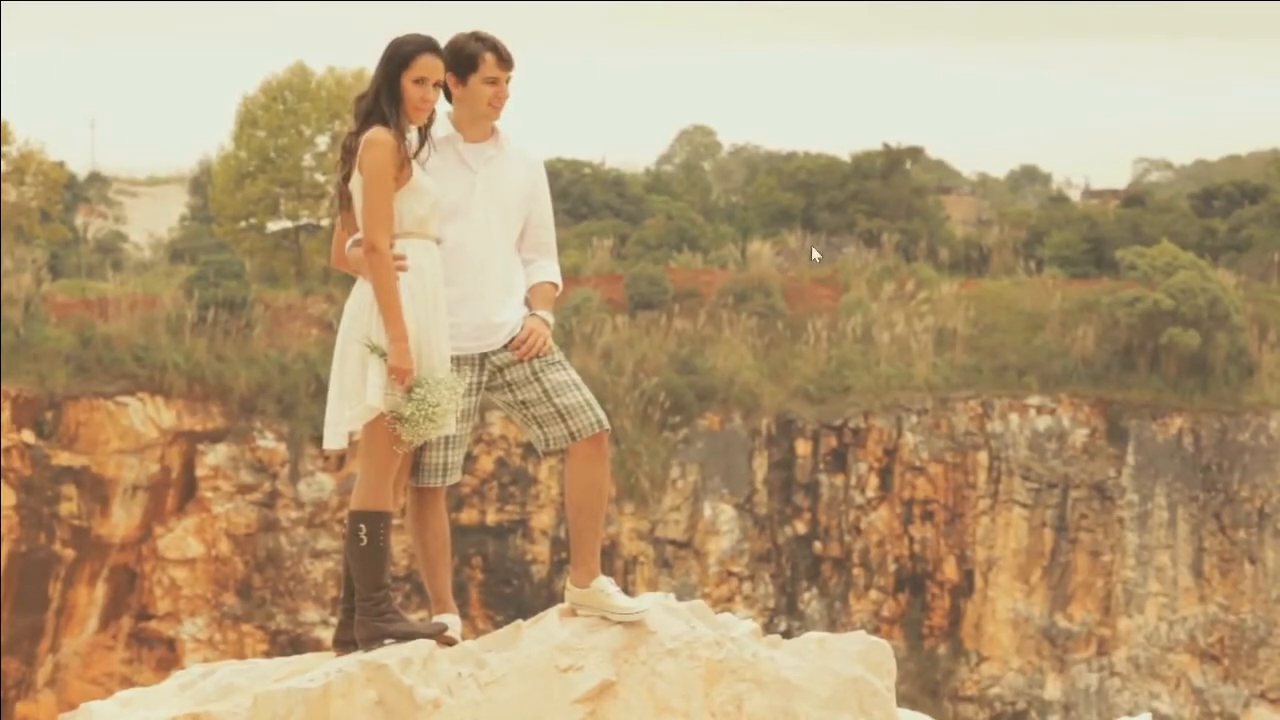
key(ctrl+grave)
Play the two pairs of pink clips from 00:00:22:22 onward to examine the cut within each pair
click(1032, 530)
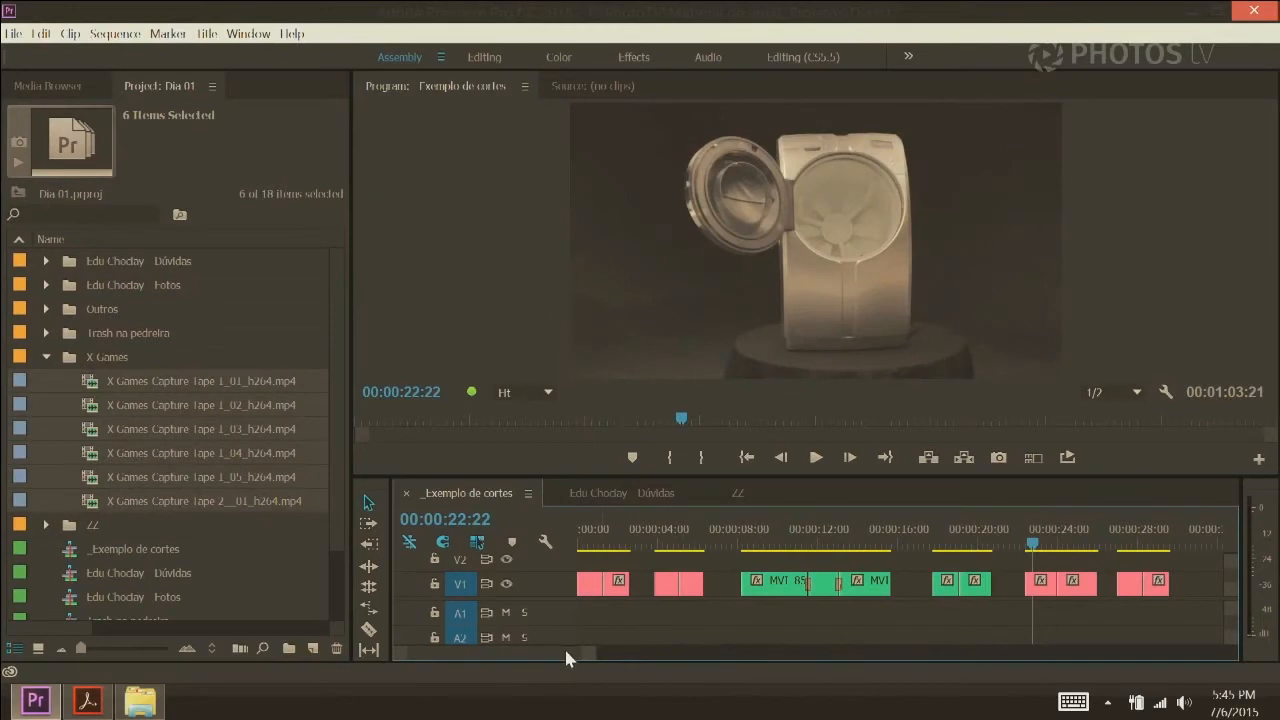
scroll(587, 651, down, 5)
scroll(581, 650, up, 1)
key(space)
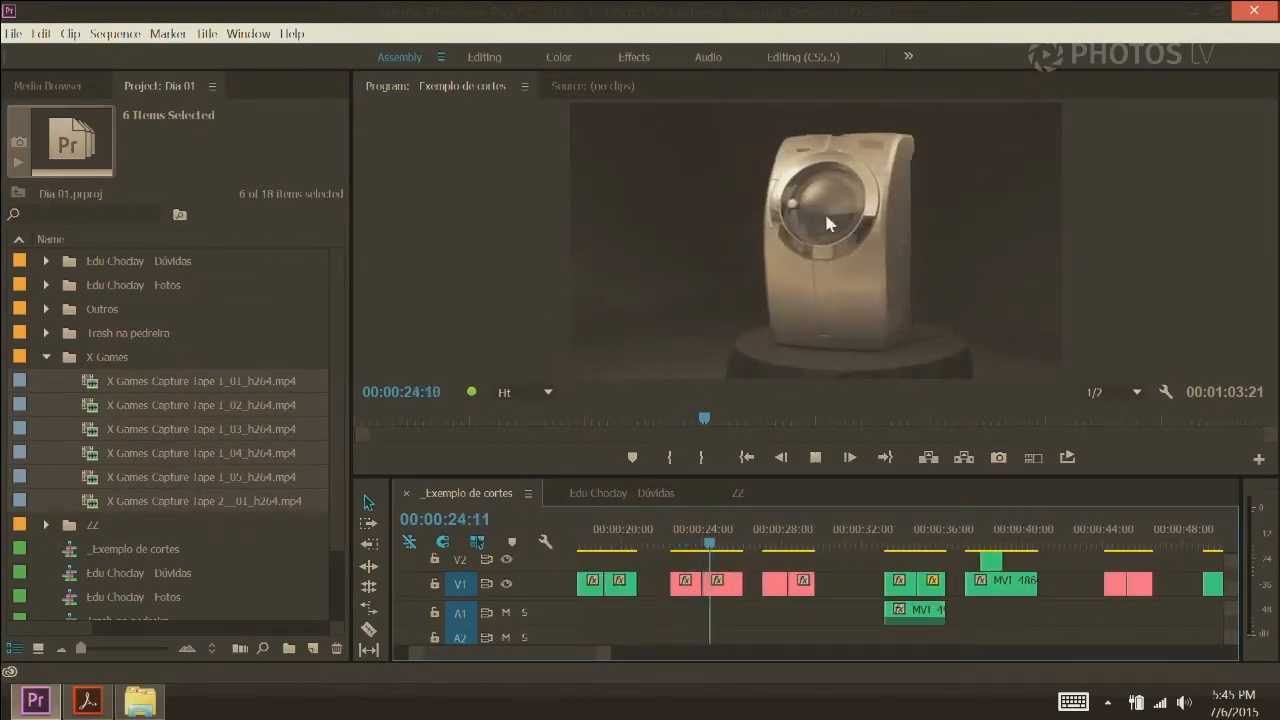
key(space)
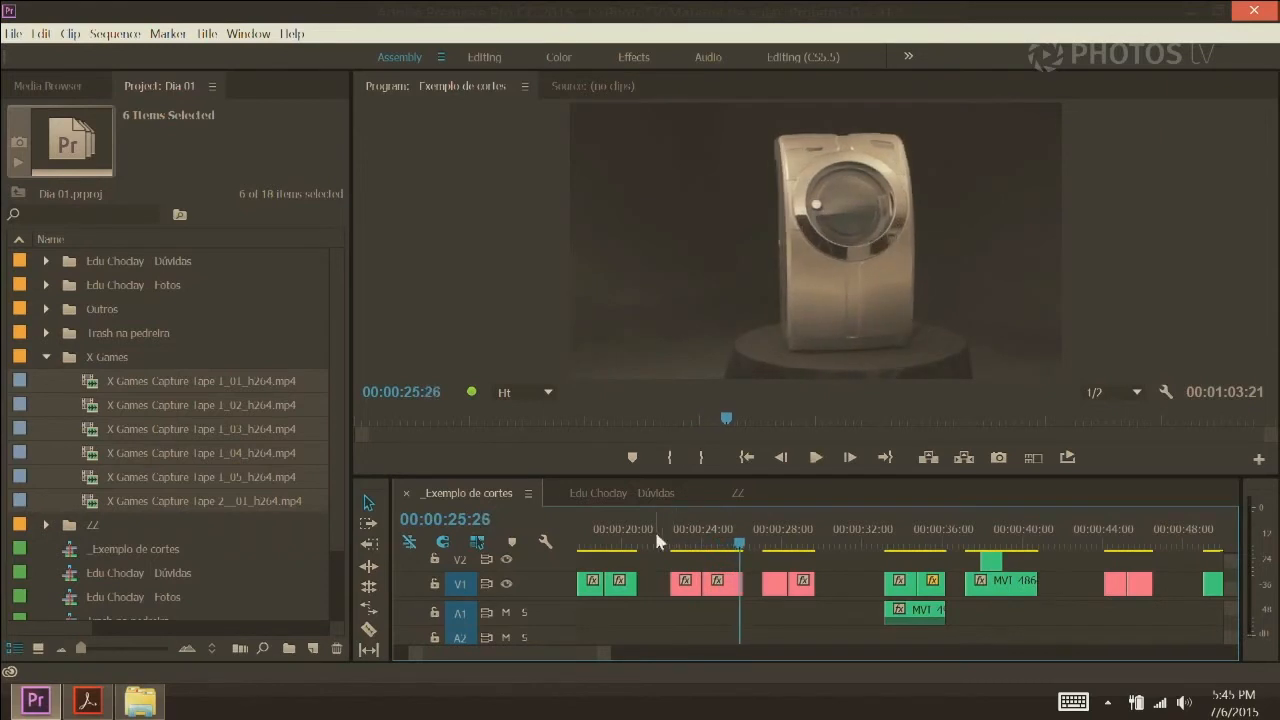
drag(722, 543, 755, 542)
key(space)
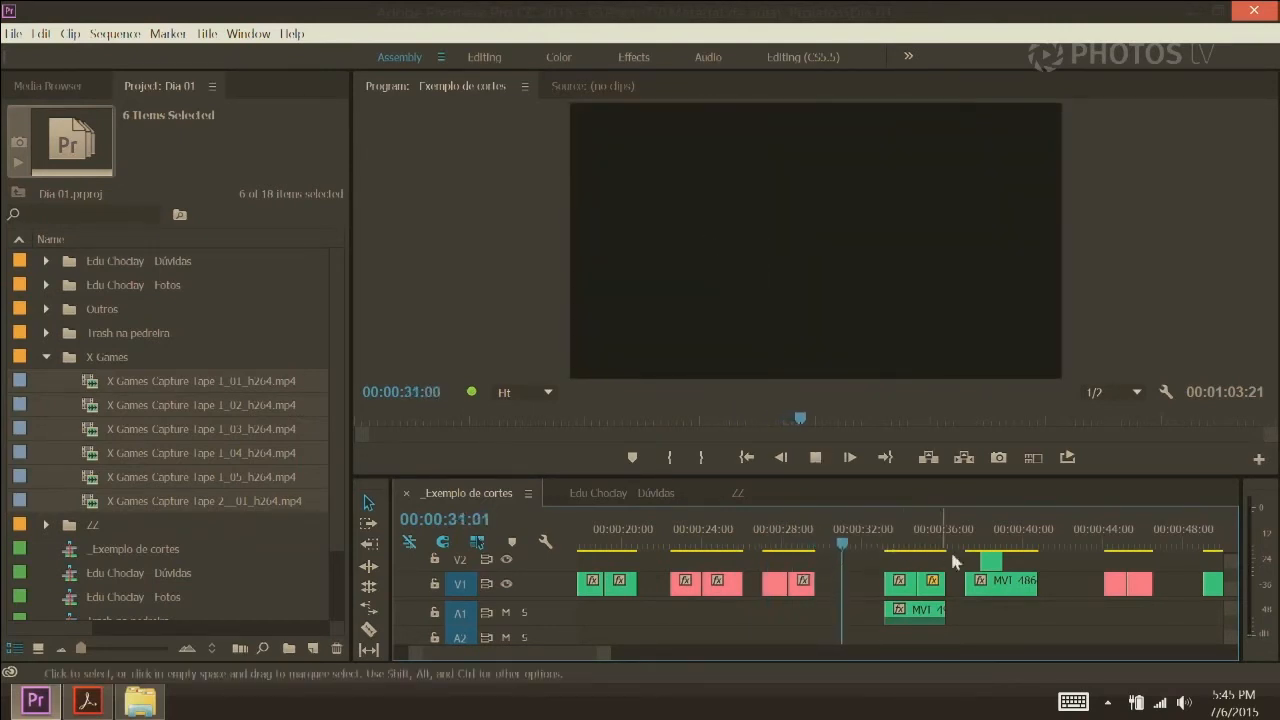
Play the pair of green clips with audio from 00:00:33:03 in full screen to examine the cut between them
click(888, 543)
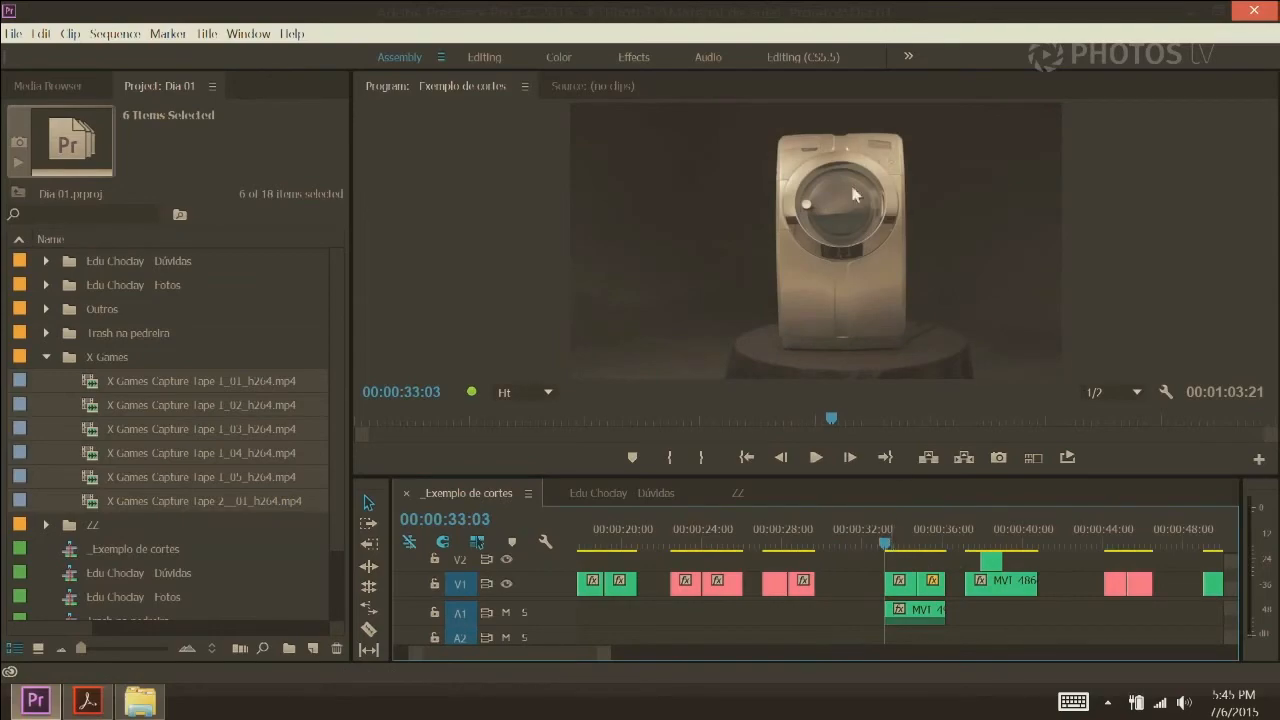
key(ctrl+grave)
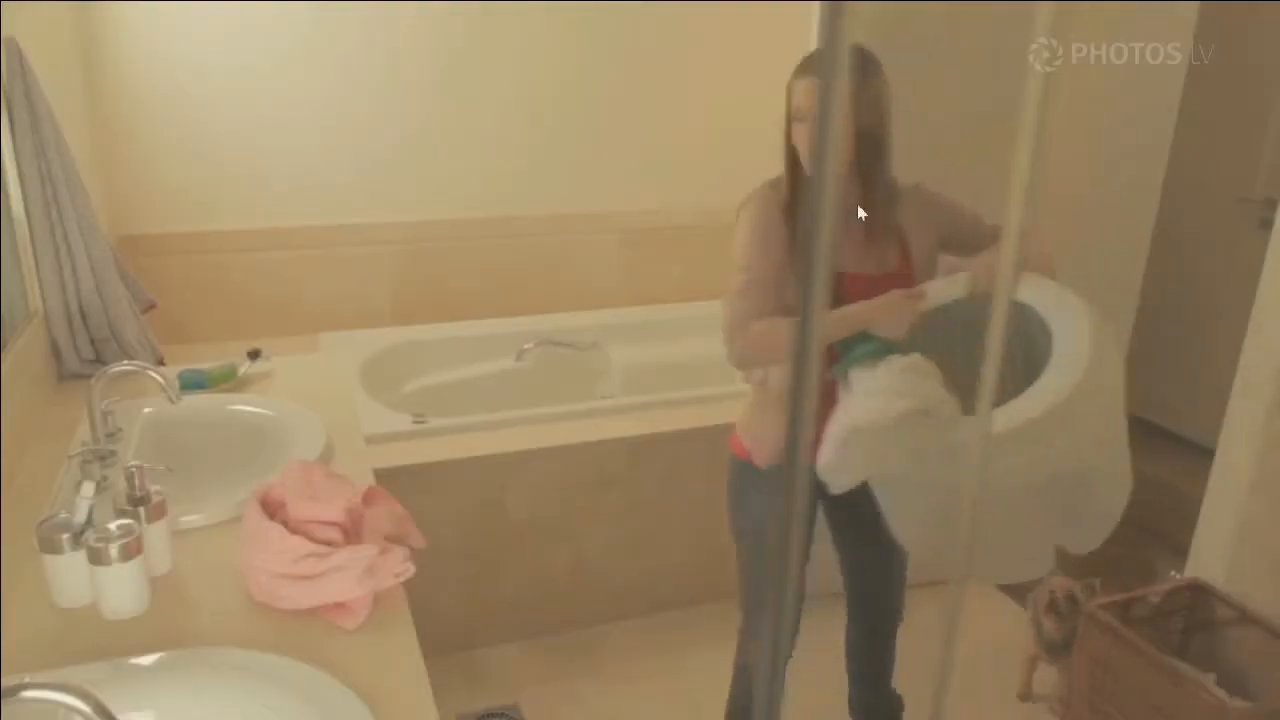
key(ctrl+grave)
key(space)
Place the playhead at 00:00:35:18 and select the MVI_4906.mp4 clip on V1
click(935, 545)
click(935, 550)
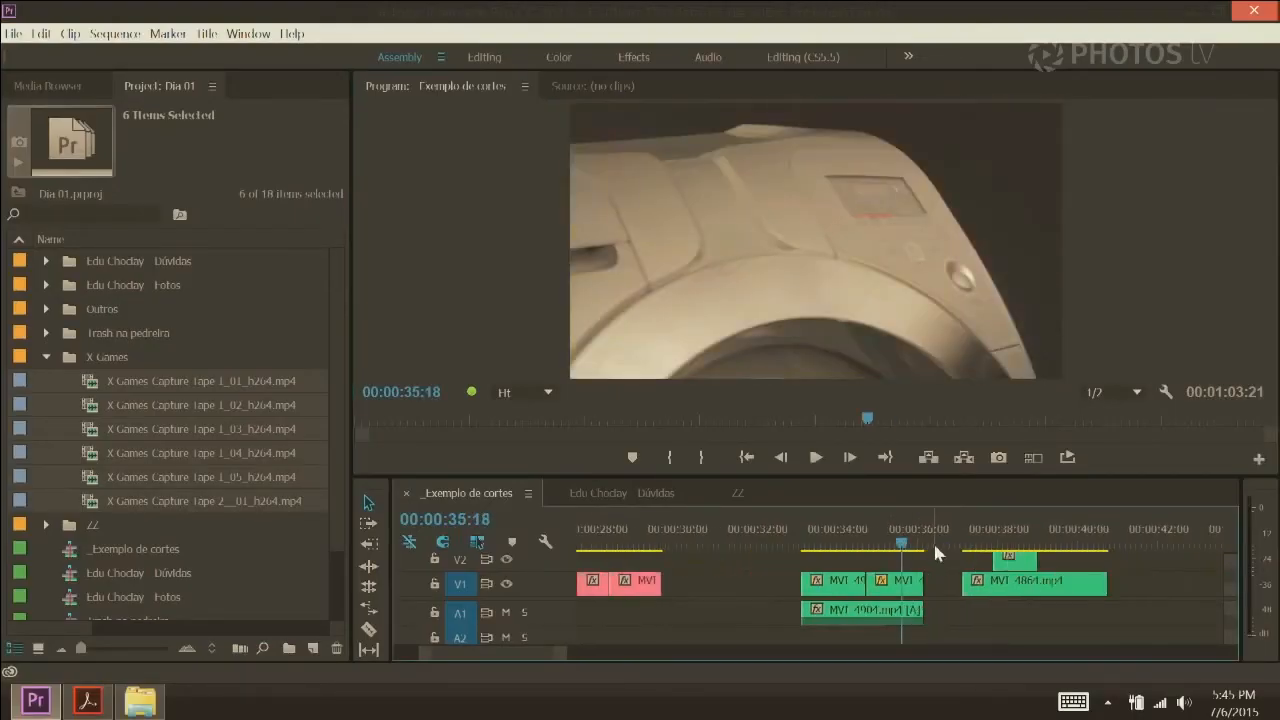
key(equal)
key(equal)
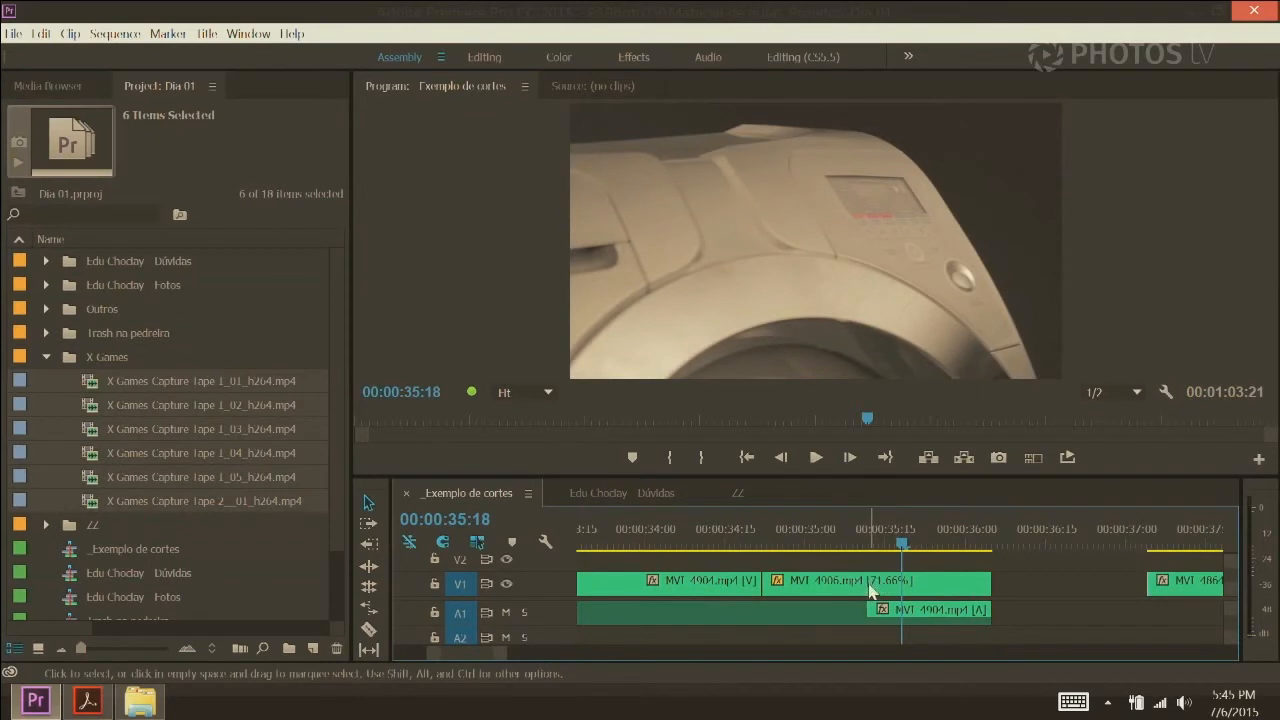
click(864, 588)
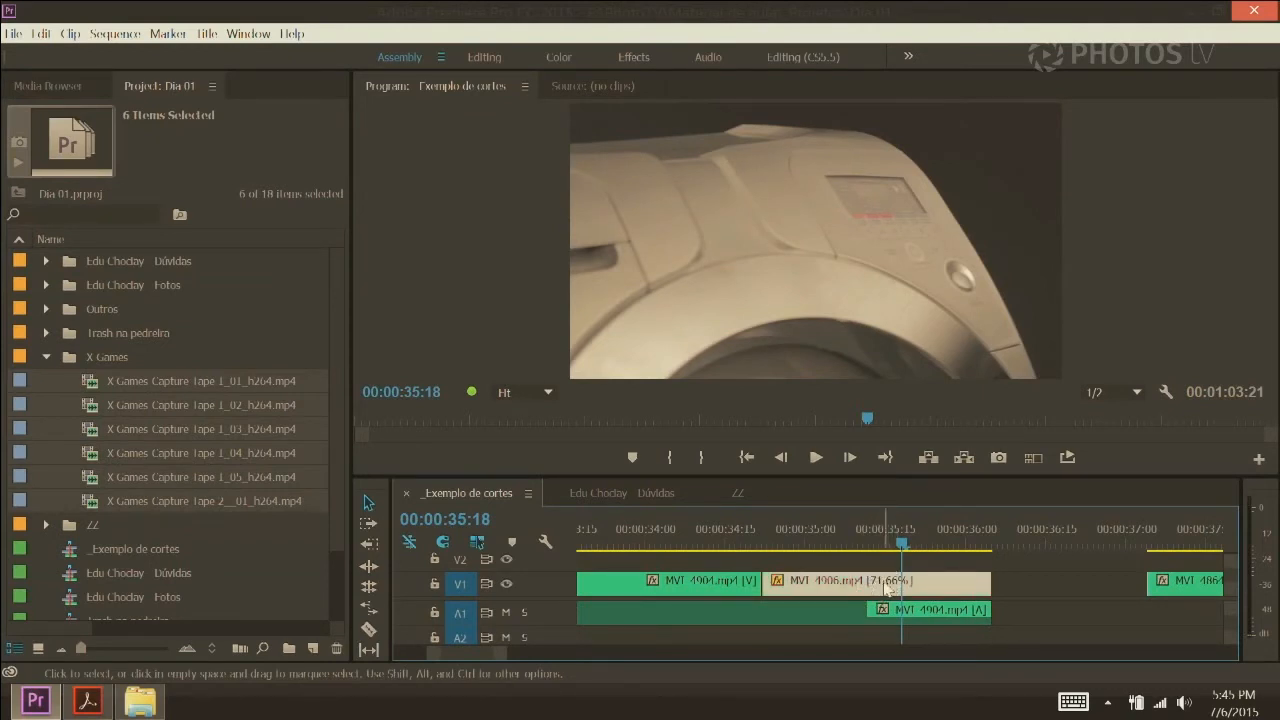
Check the speed and duration settings of the MVI_4906.mp4 clip on V1 without altering them
right_click(869, 589)
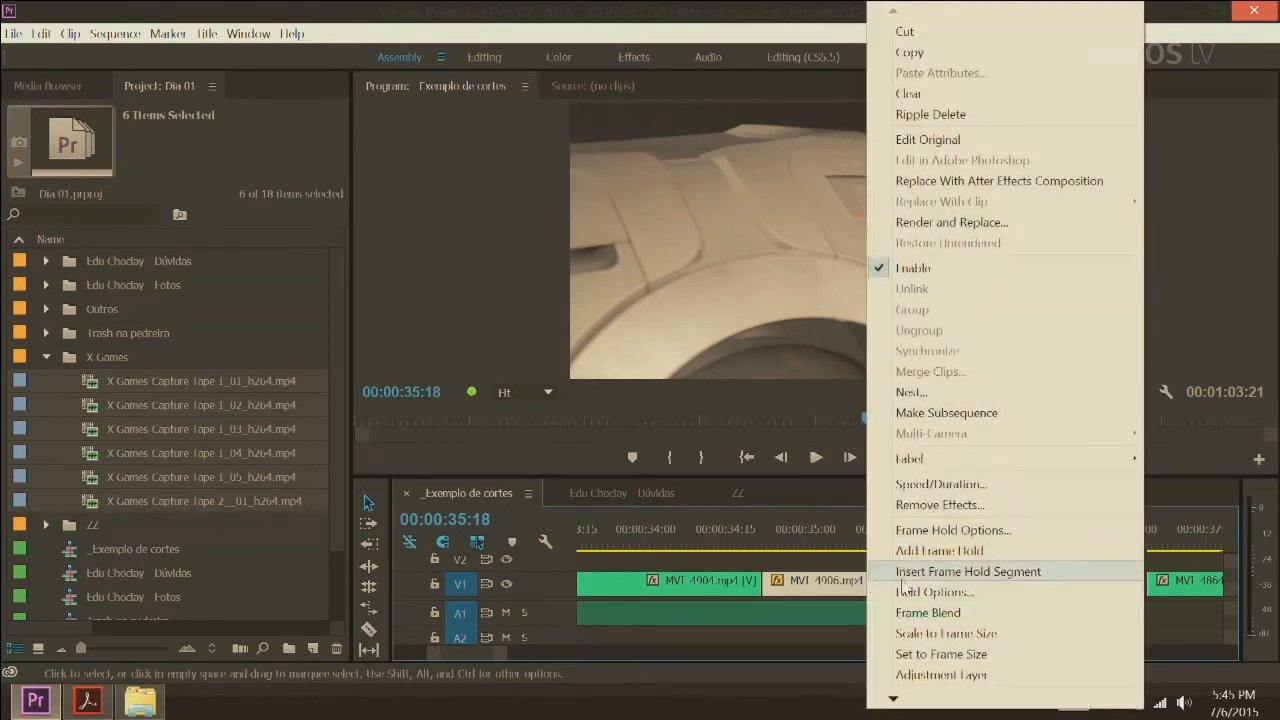
click(944, 485)
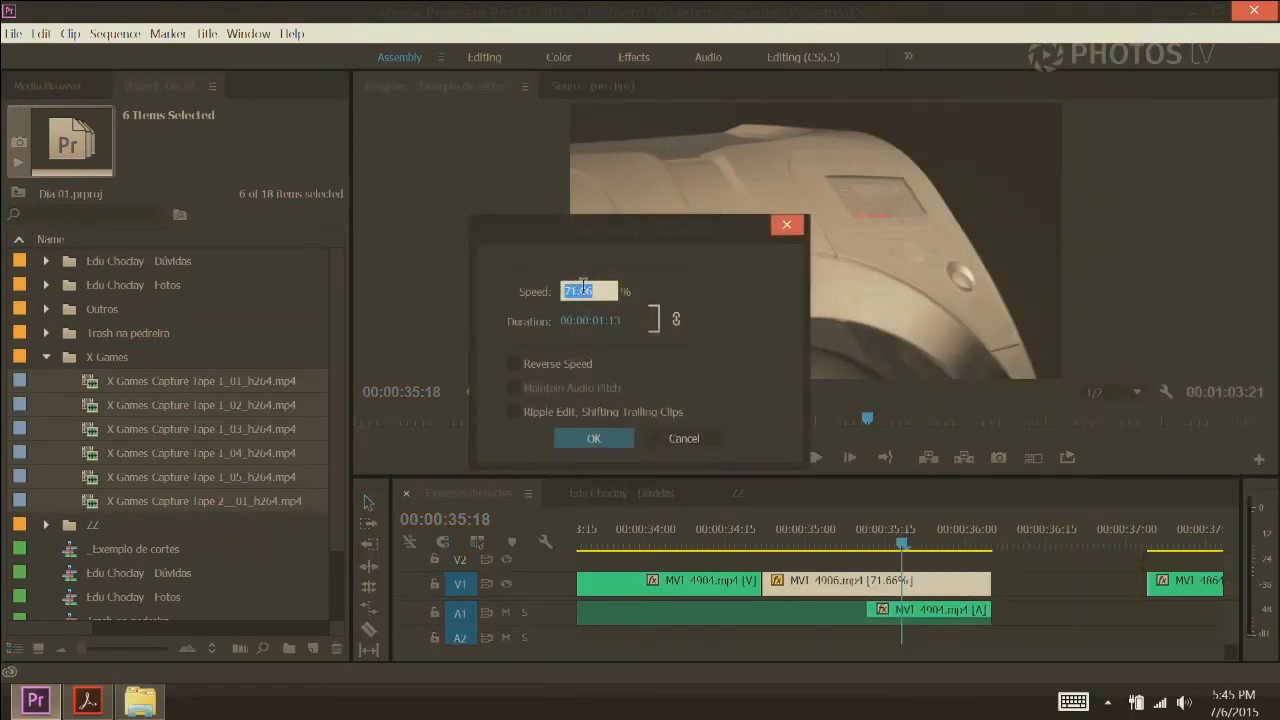
key(Return)
Scrub from 00:00:33:11 to 00:00:35:08 to compare the MVI_4904.mp4 and MVI_4906.mp4 shots on either side of the cut
key(minus)
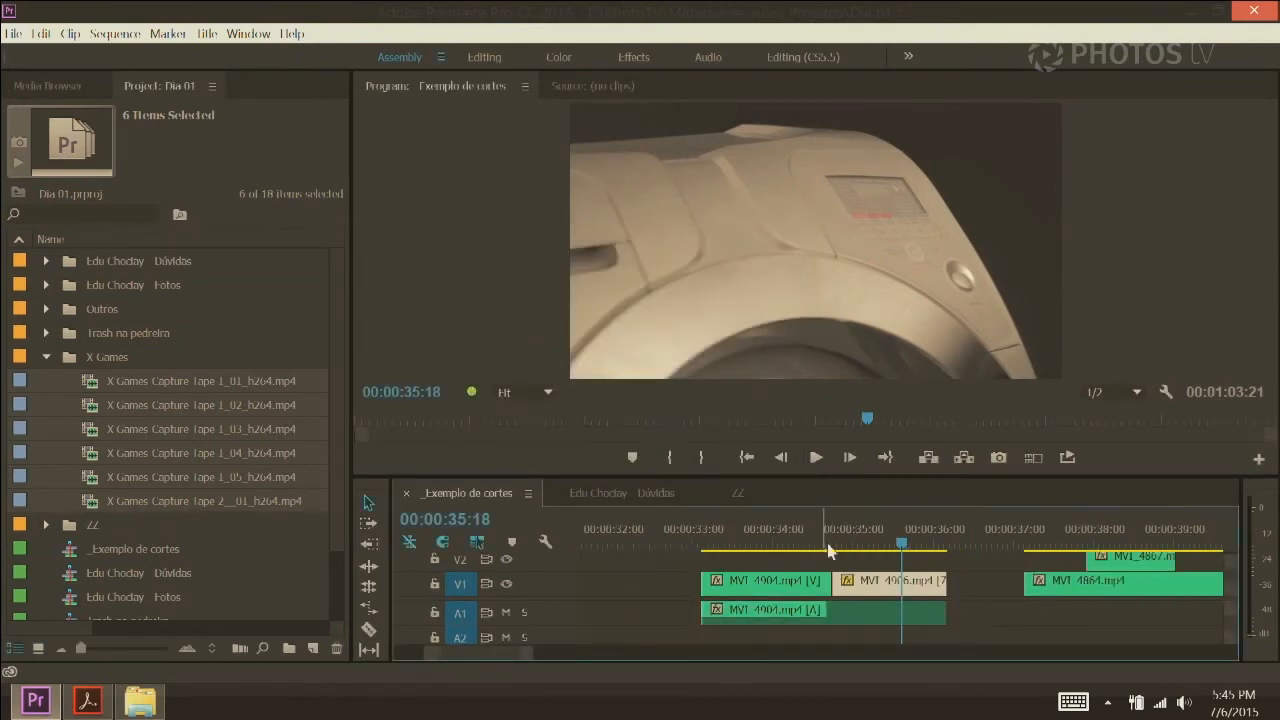
drag(857, 548, 725, 553)
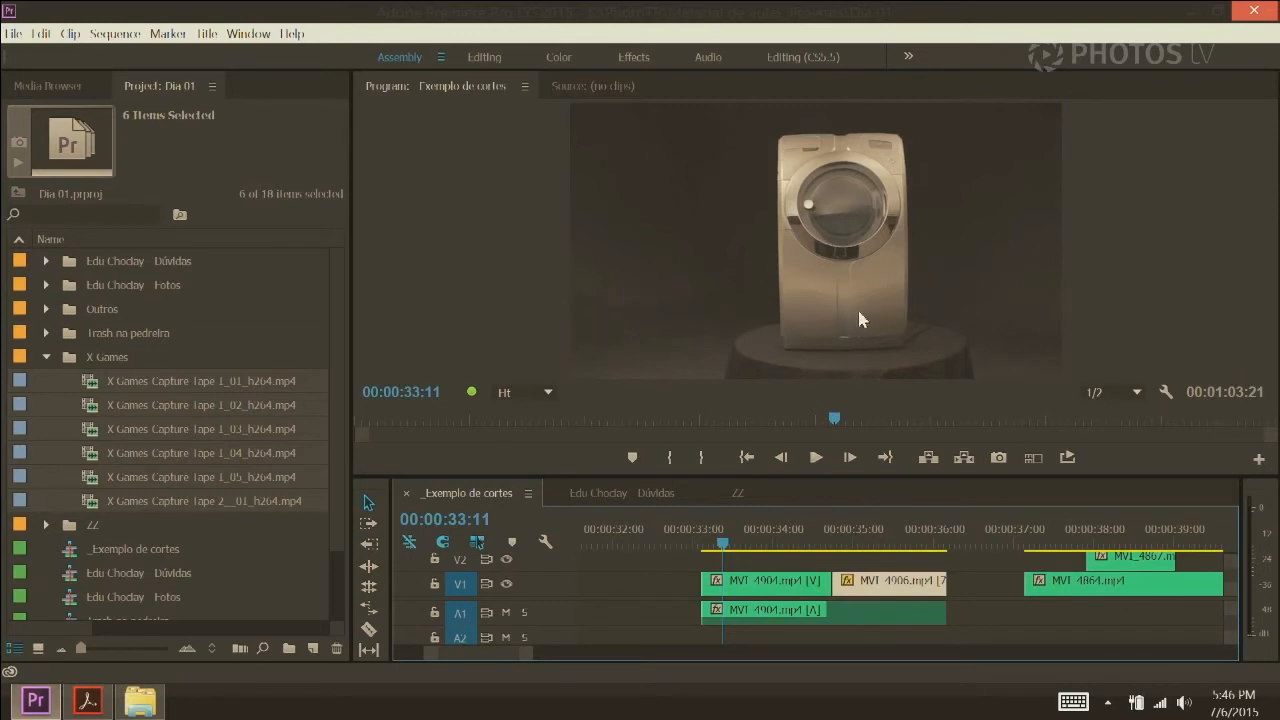
drag(748, 542, 876, 543)
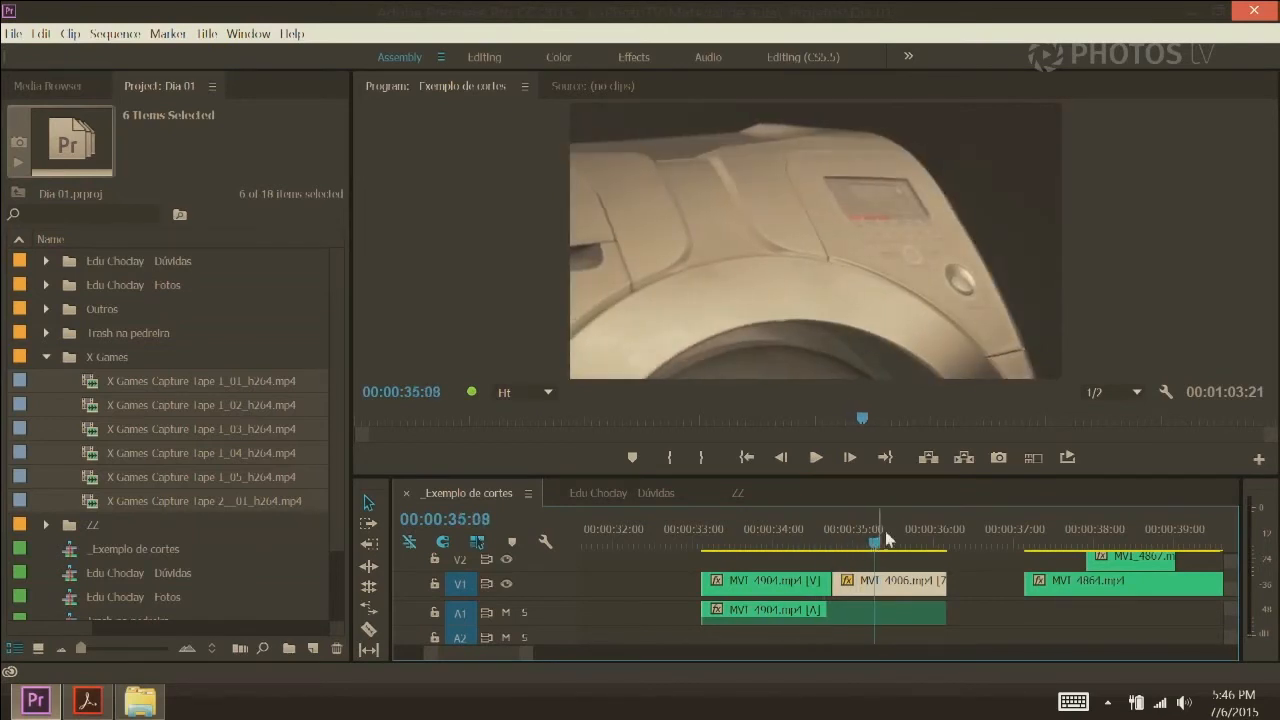
Play MVI_4864.mp4 and the clip above it on V2 from 00:00:37:07 to examine how the two shots match
key(minus)
drag(990, 543, 943, 543)
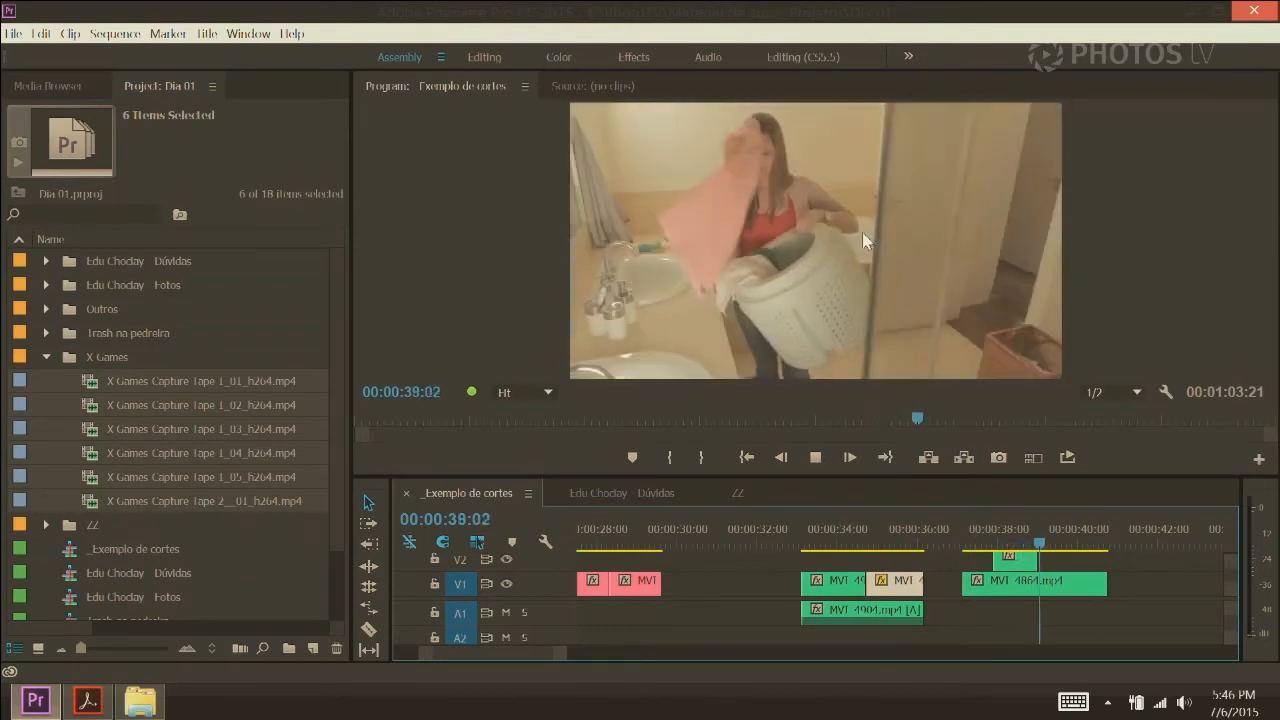
click(994, 540)
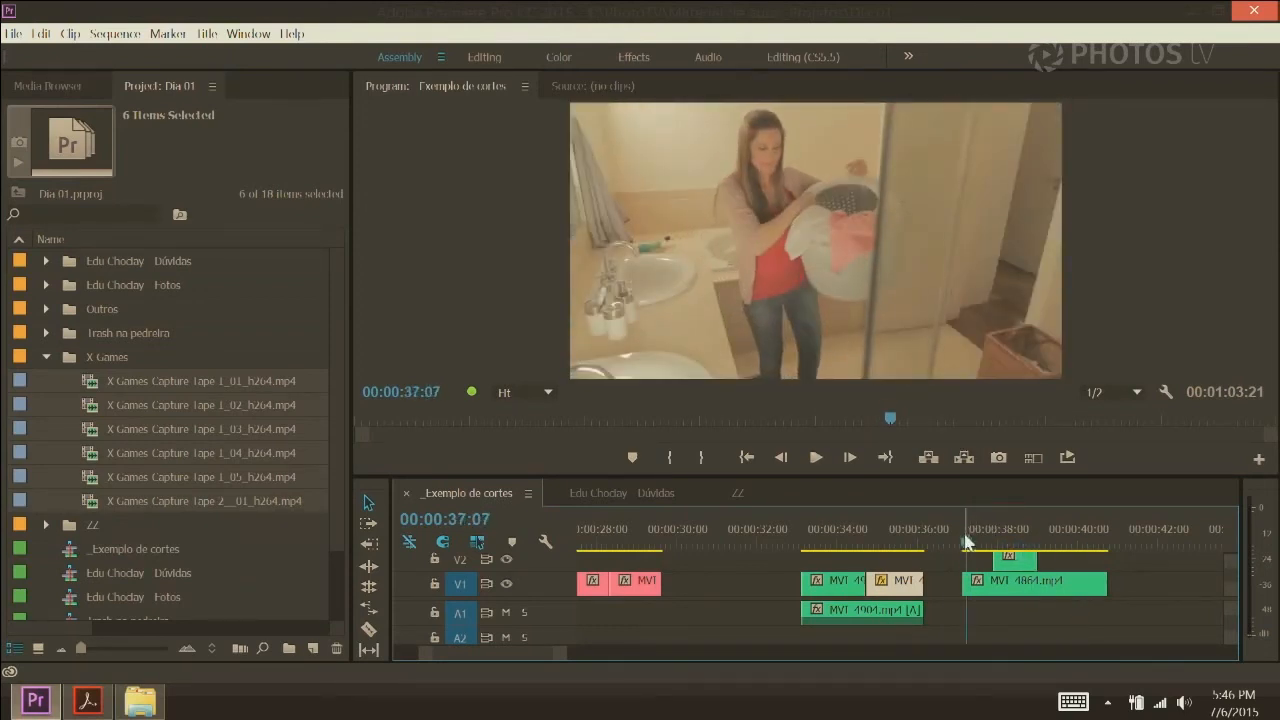
click(986, 540)
key(space)
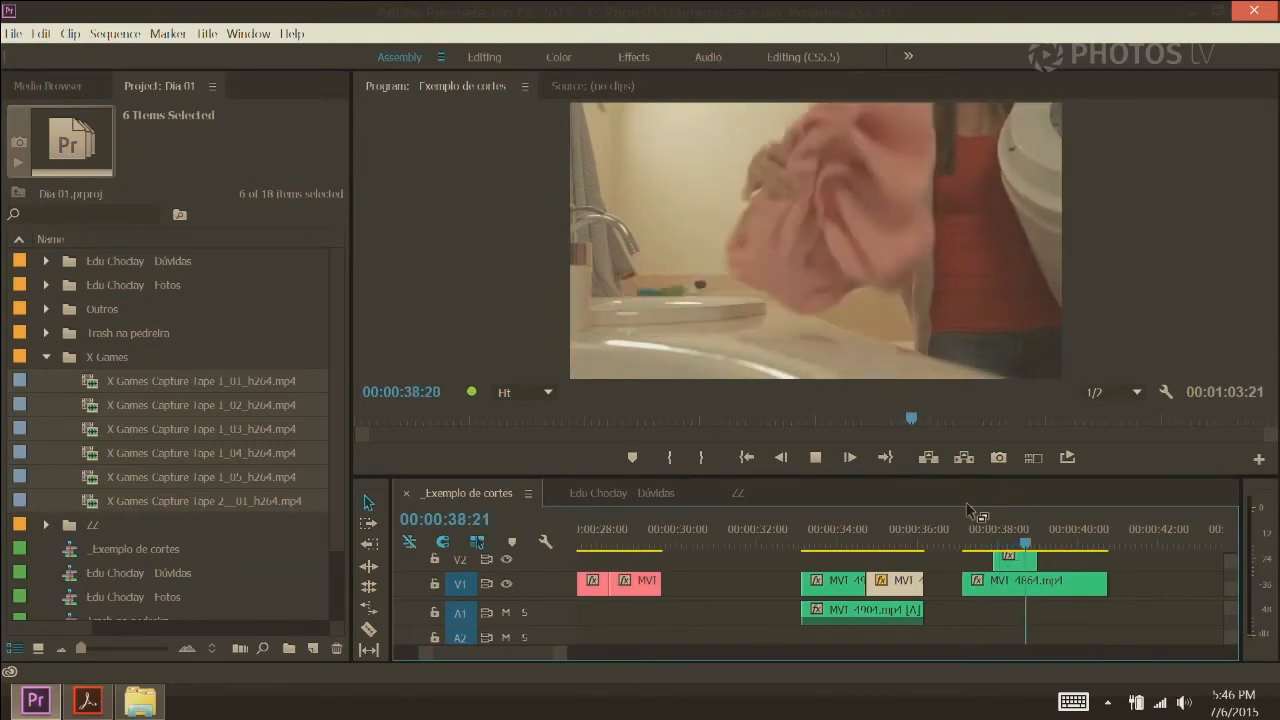
key(space)
Shift the MVI_4867.mp4 clip on V2 a few frames later from 00:00:37:27 and play the section to judge the cut
mouse_move(993, 543)
mouse_down()
mouse_move(1019, 538)
mouse_move(970, 542)
mouse_move(1000, 545)
mouse_up()
key(=)
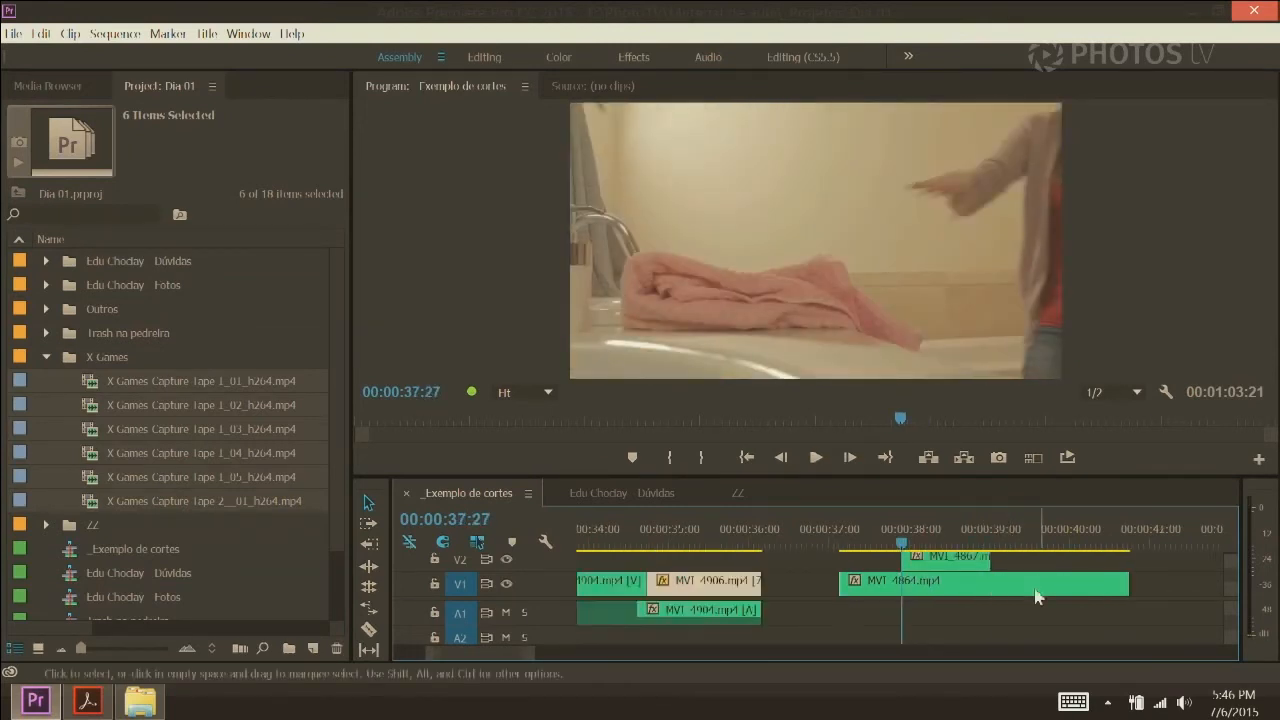
drag(555, 597, 558, 622)
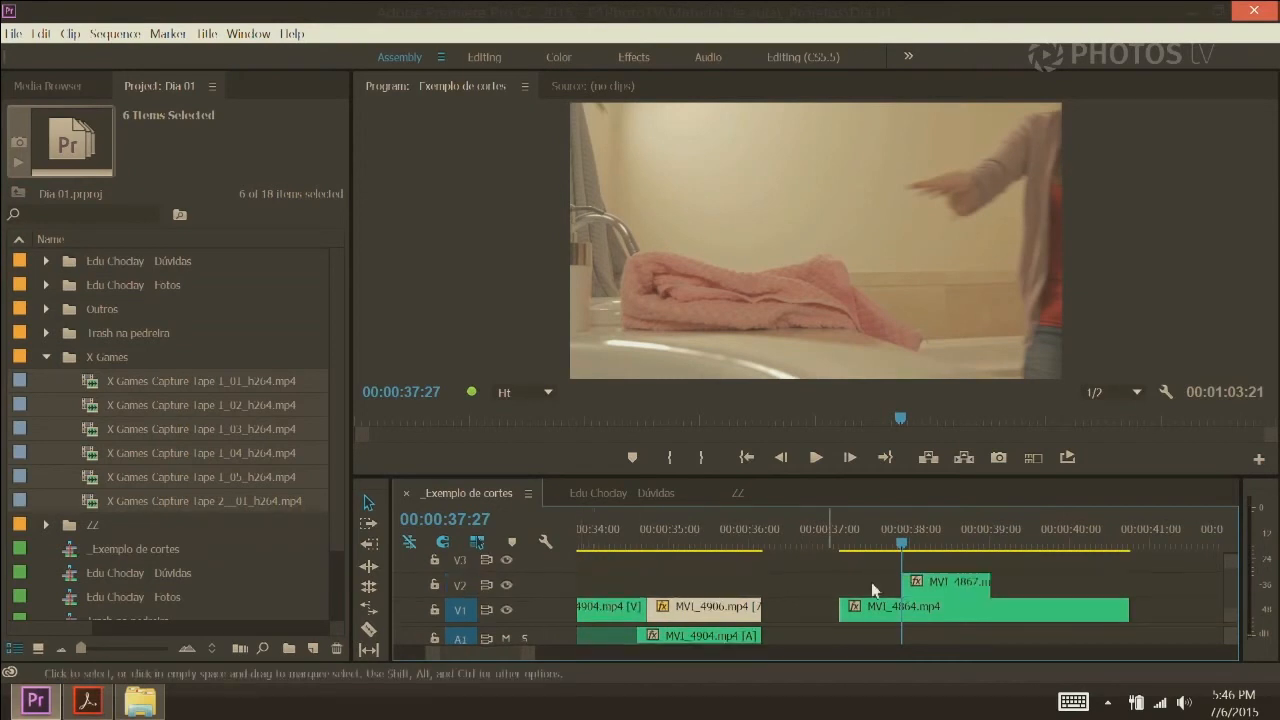
click(972, 590)
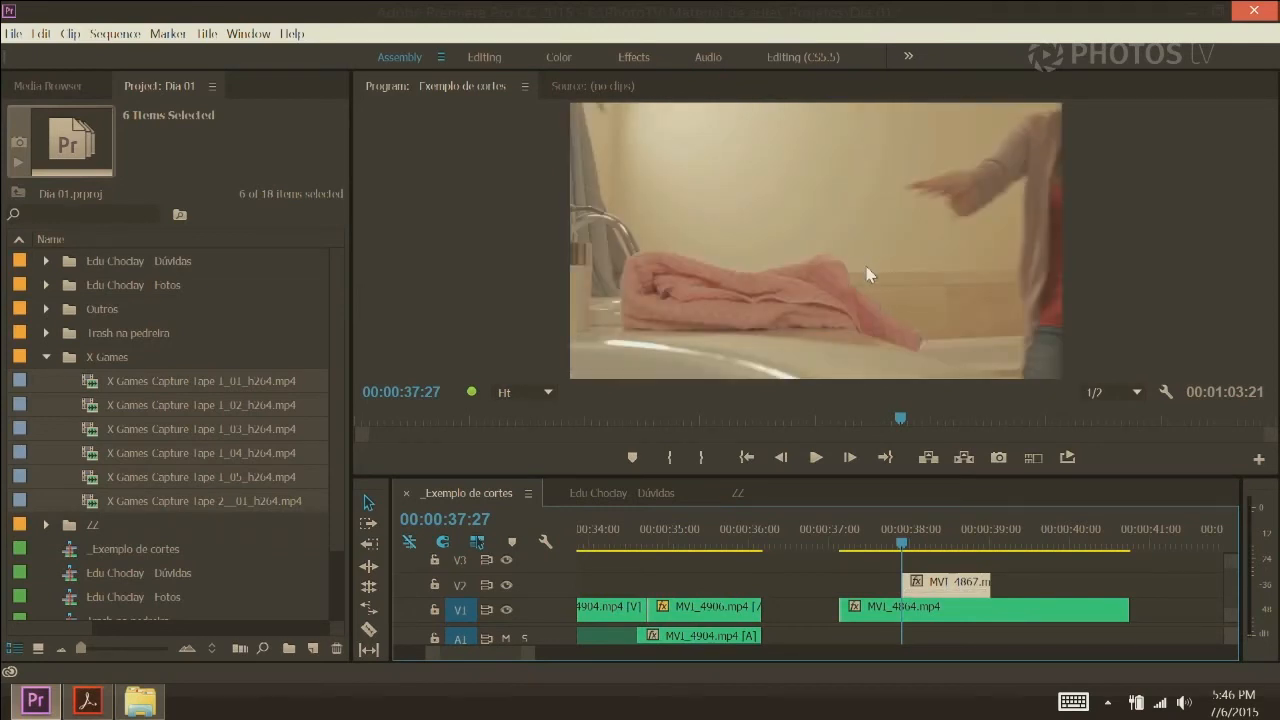
key(alt+Right)
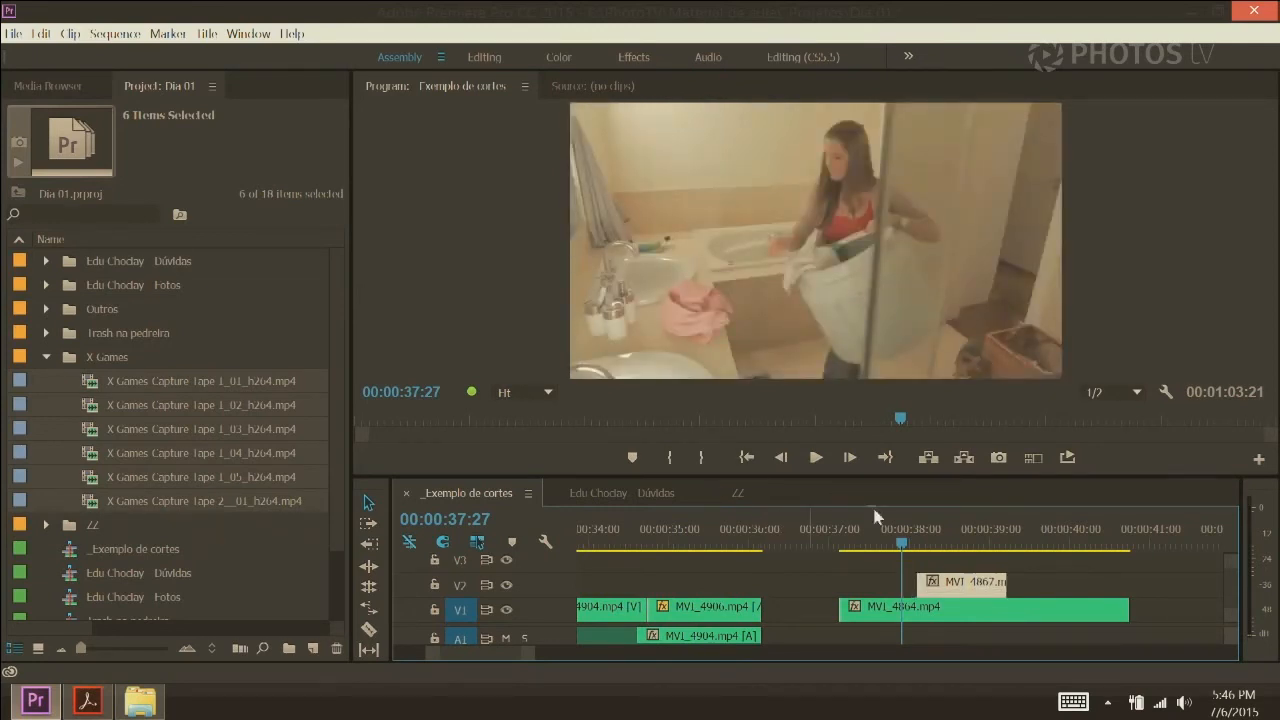
click(851, 540)
key(space)
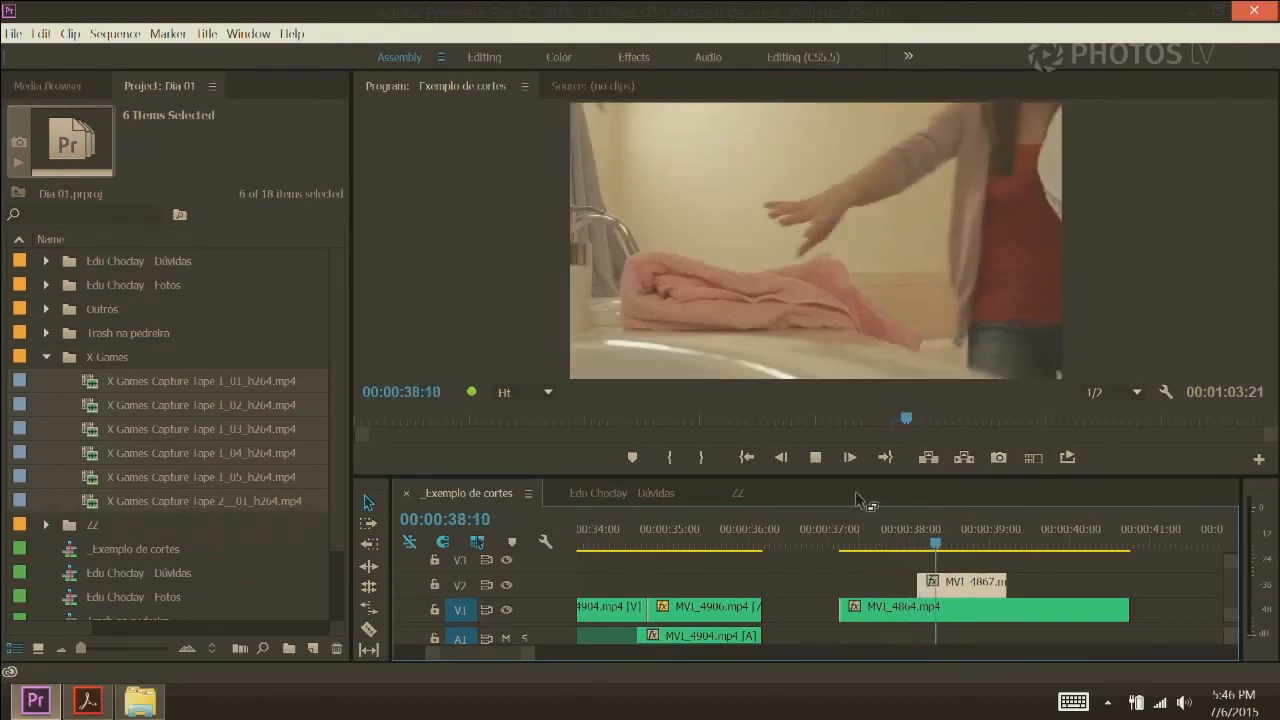
Shift MVI_4867.mp4 on V2 a further 5 frames later and replay the section from the start of MVI_4864.mp4
key(alt+shift+Right)
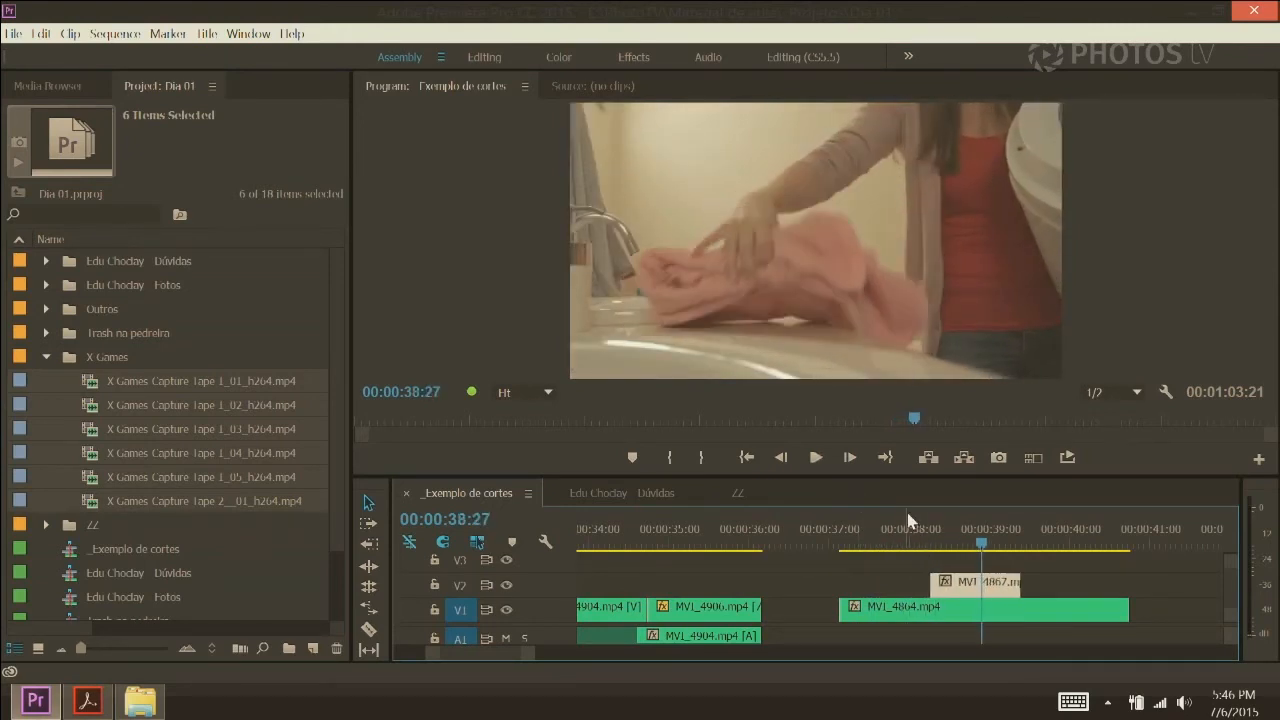
click(845, 538)
key(space)
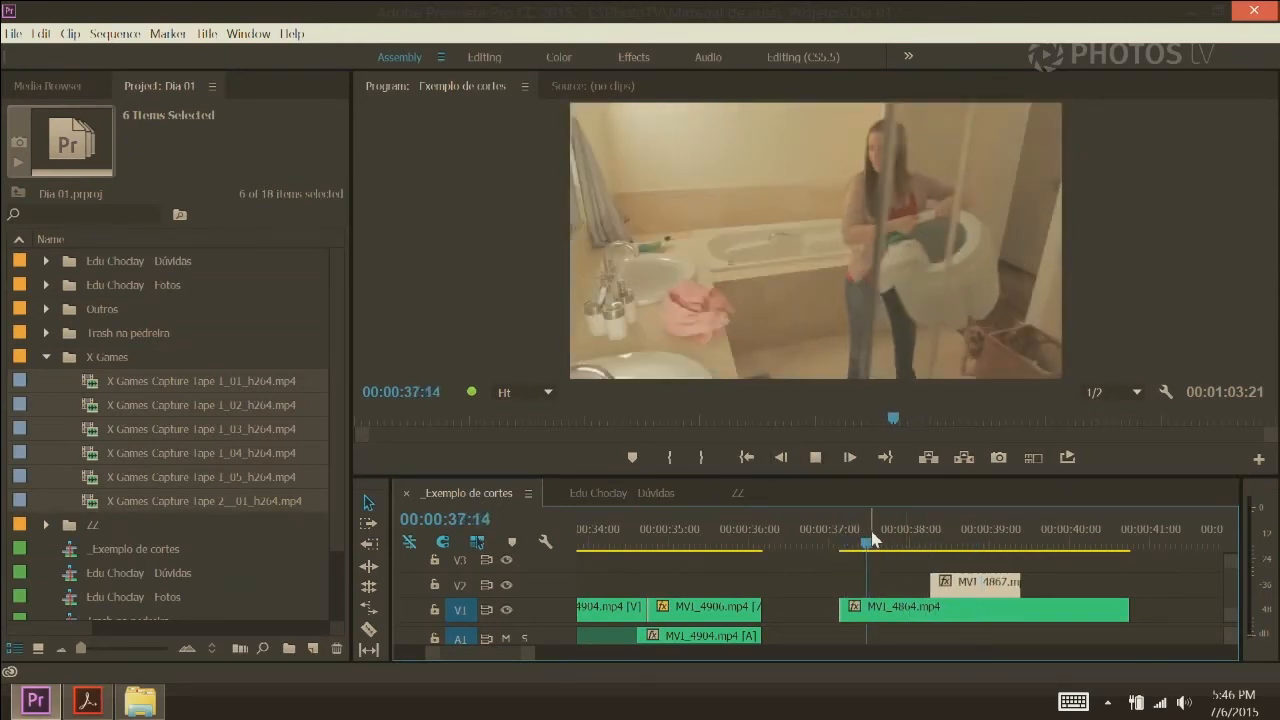
key(space)
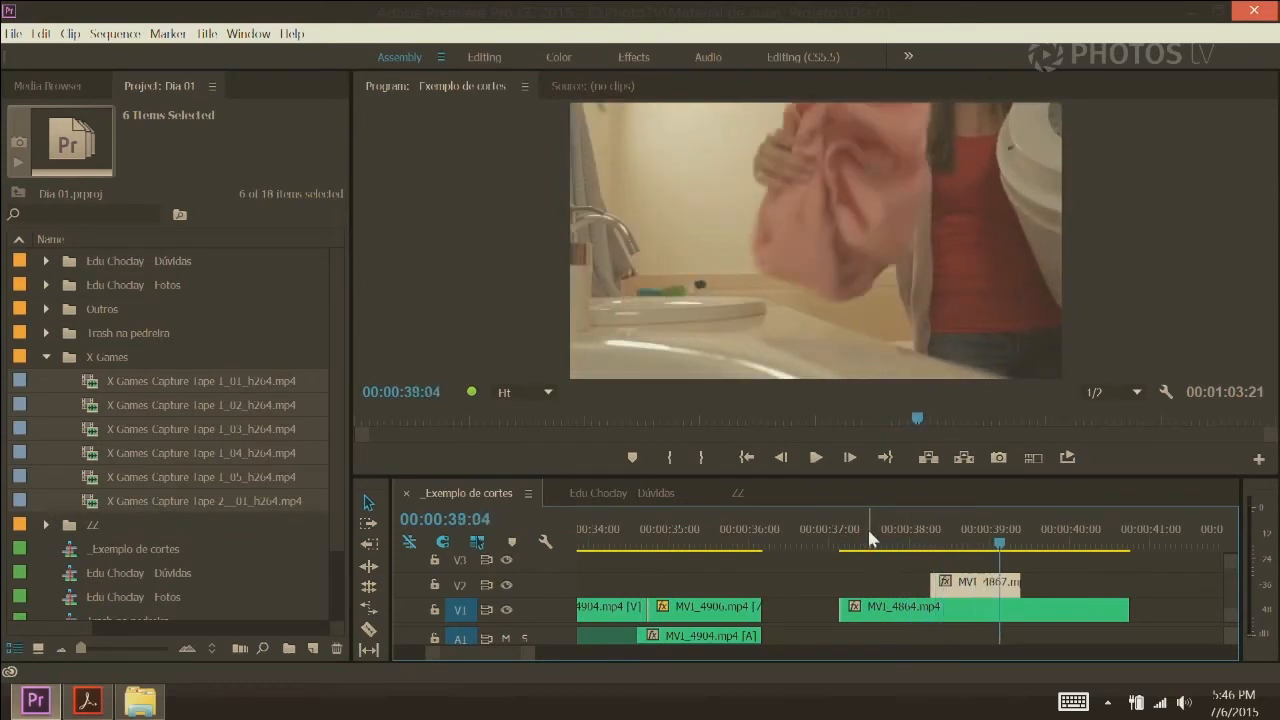
Place the playhead at 00:00:37:23 and nudge MVI_4867.mp4 on V2 about 10 frames earlier
click(889, 549)
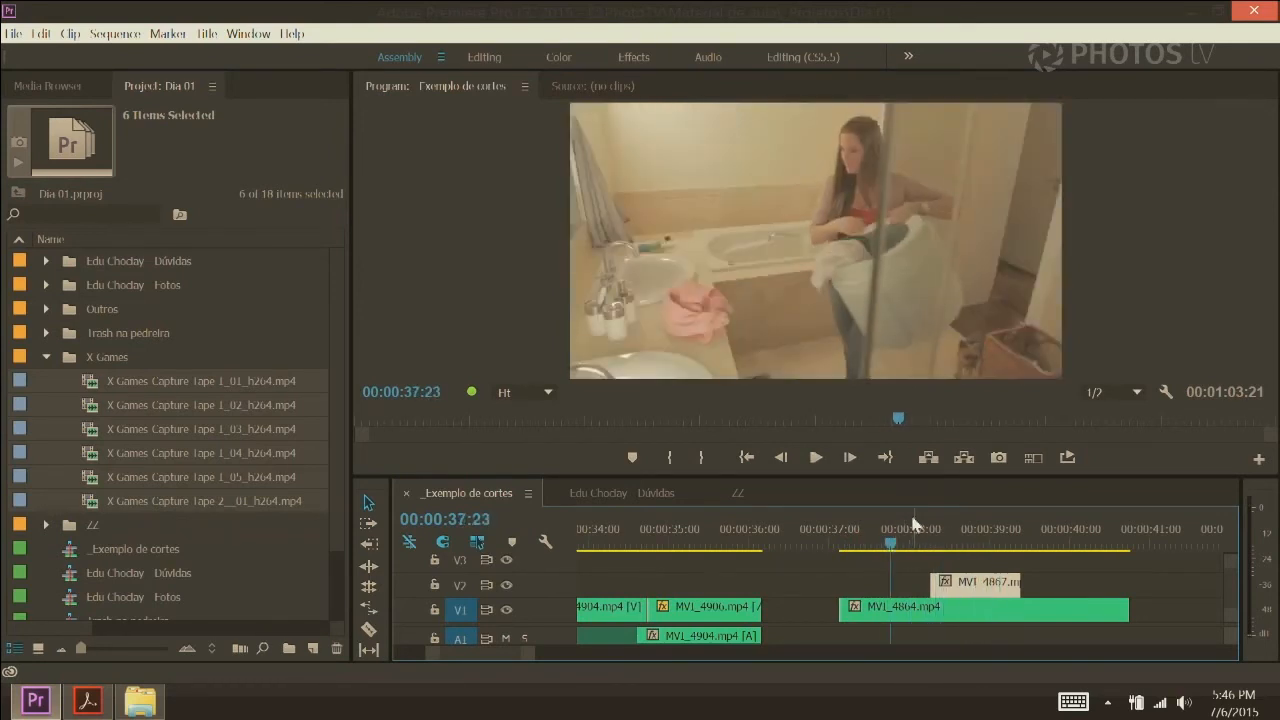
key(alt+Left)
key(alt+Left)
key(alt+Left)
key(alt+Left)
key(alt+Left)
key(alt+Left)
key(alt+Left)
key(alt+Left)
key(alt+Left)
key(alt+Left)
key(alt+Left)
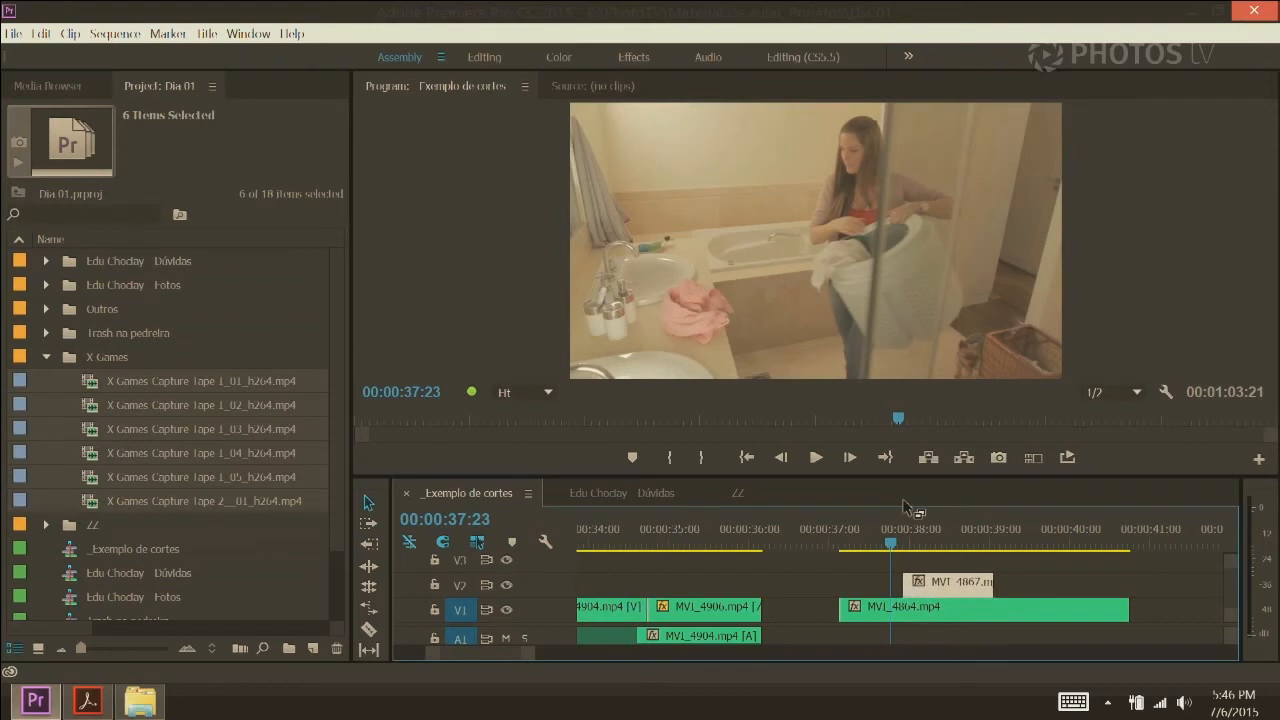
Place the playhead at 00:00:37:26 and repeatedly disable and enable MVI_4867.mp4 to compare its frame with the V1 shot
drag(901, 556, 899, 556)
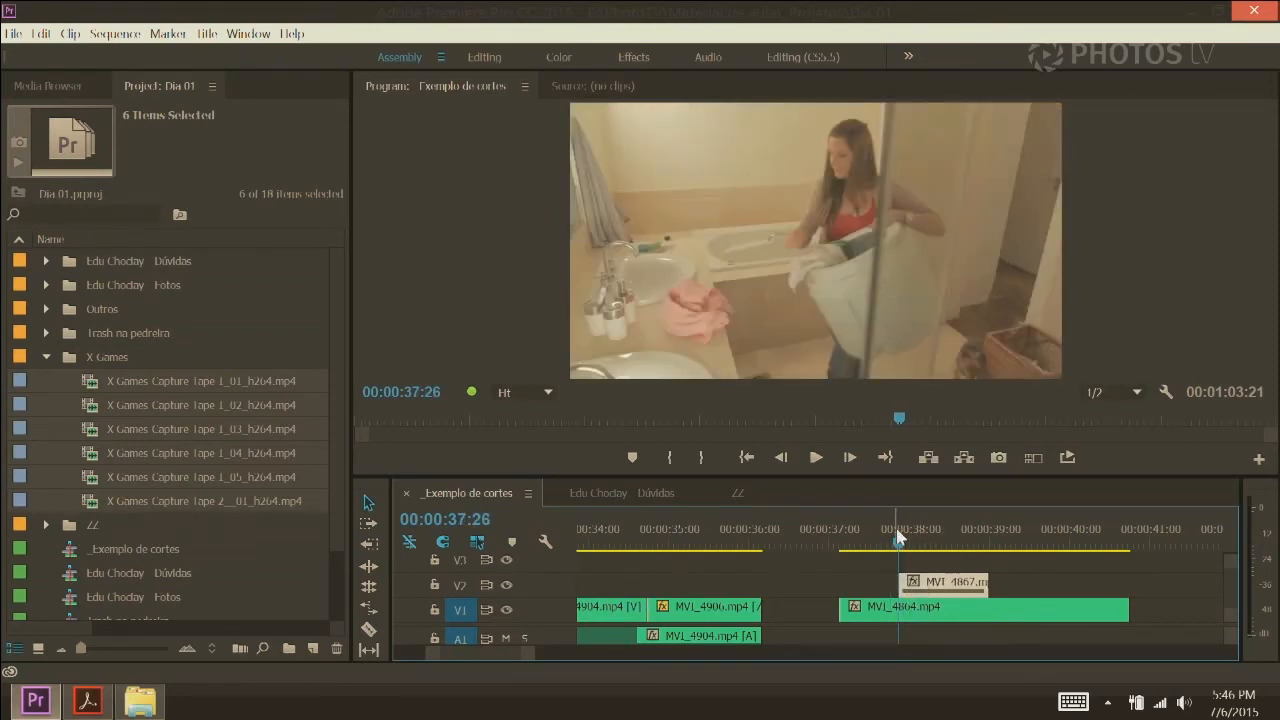
key(shift+e)
key(shift+e)
key(shift+e)
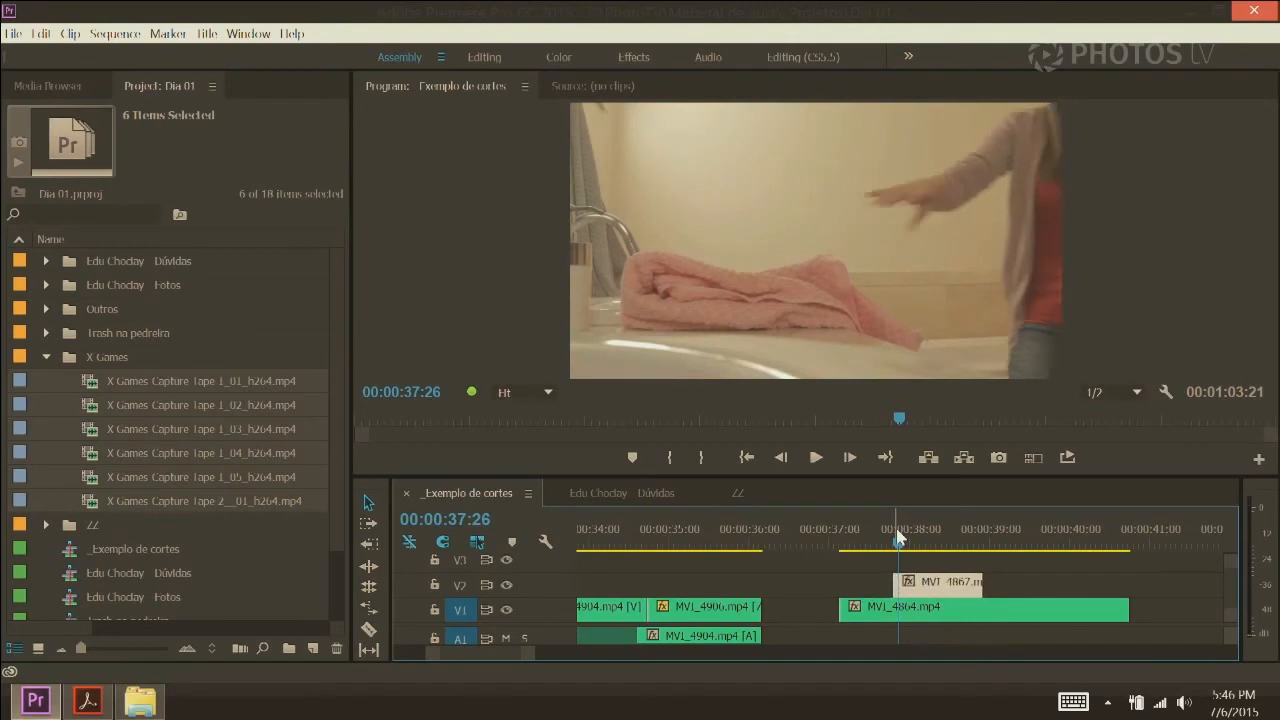
key(shift+e)
key(shift+e)
Nudge MVI_4867.mp4 four frames later and toggle it off and on at 00:00:37:29 to compare the two shots
key(alt+Right)
key(alt+Right)
key(alt+Right)
key(alt+Right)
key(Right)
key(Right)
key(Right)
key(shift+e)
key(shift+e)
key(shift+e)
key(shift+e)
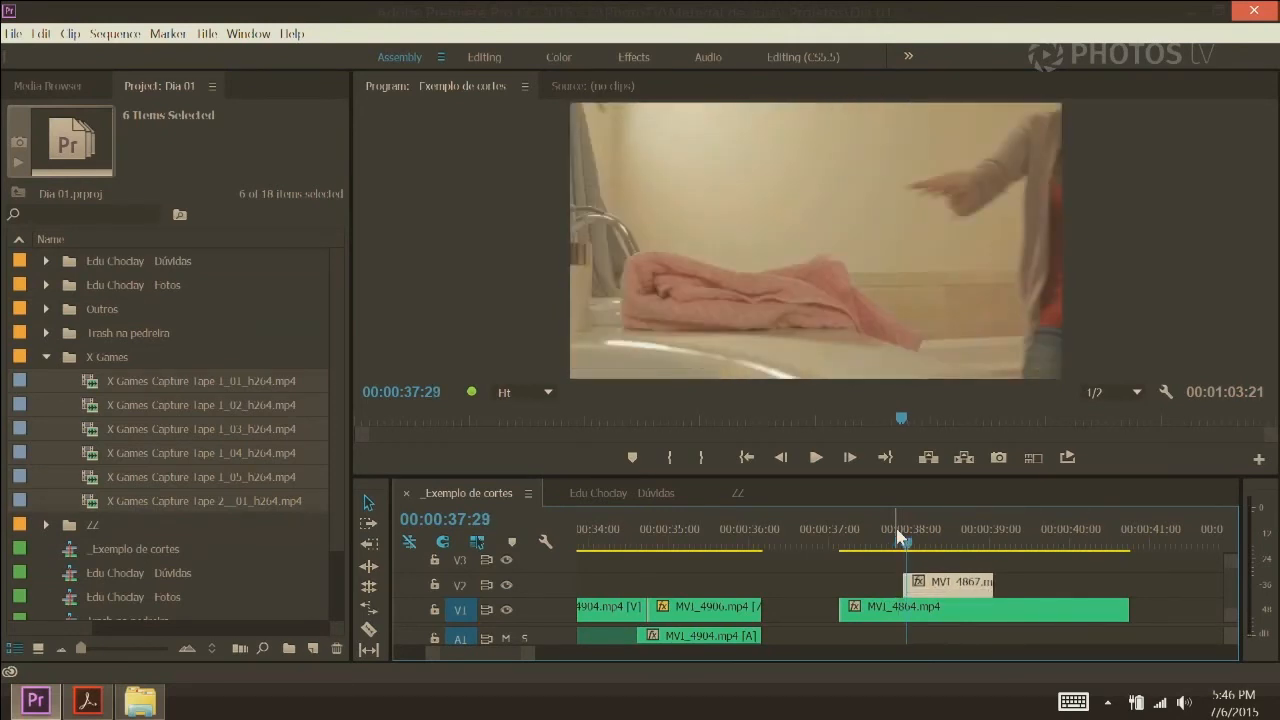
Play the MVI_4864.mp4 section from 00:00:37:18 and scrub to 00:00:37:28 to examine the cut into the V2 clip
click(877, 541)
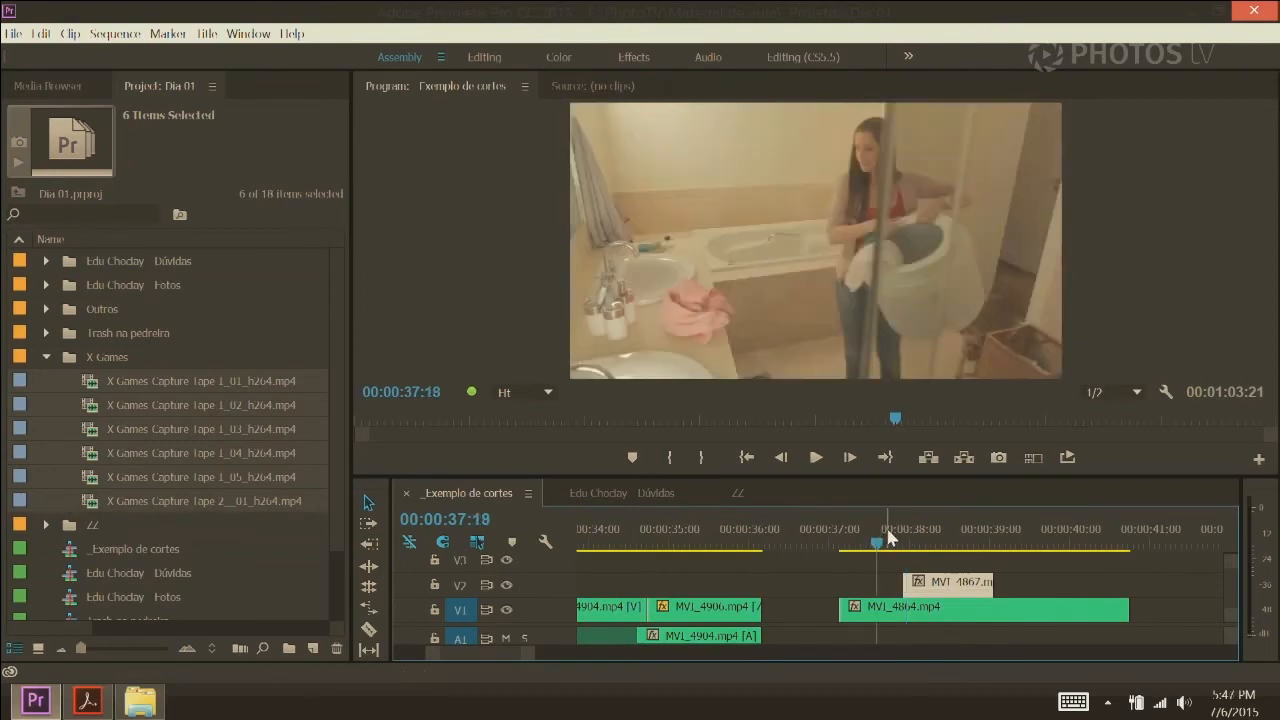
key(space)
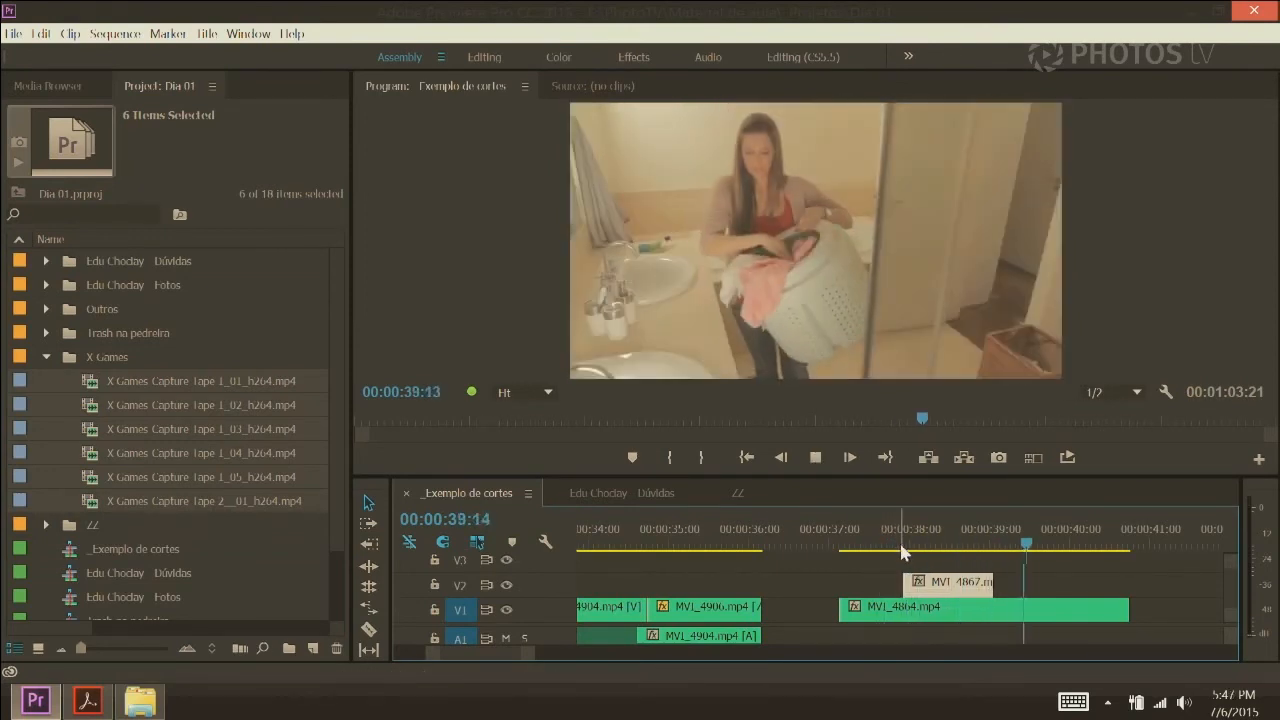
key(space)
click(891, 541)
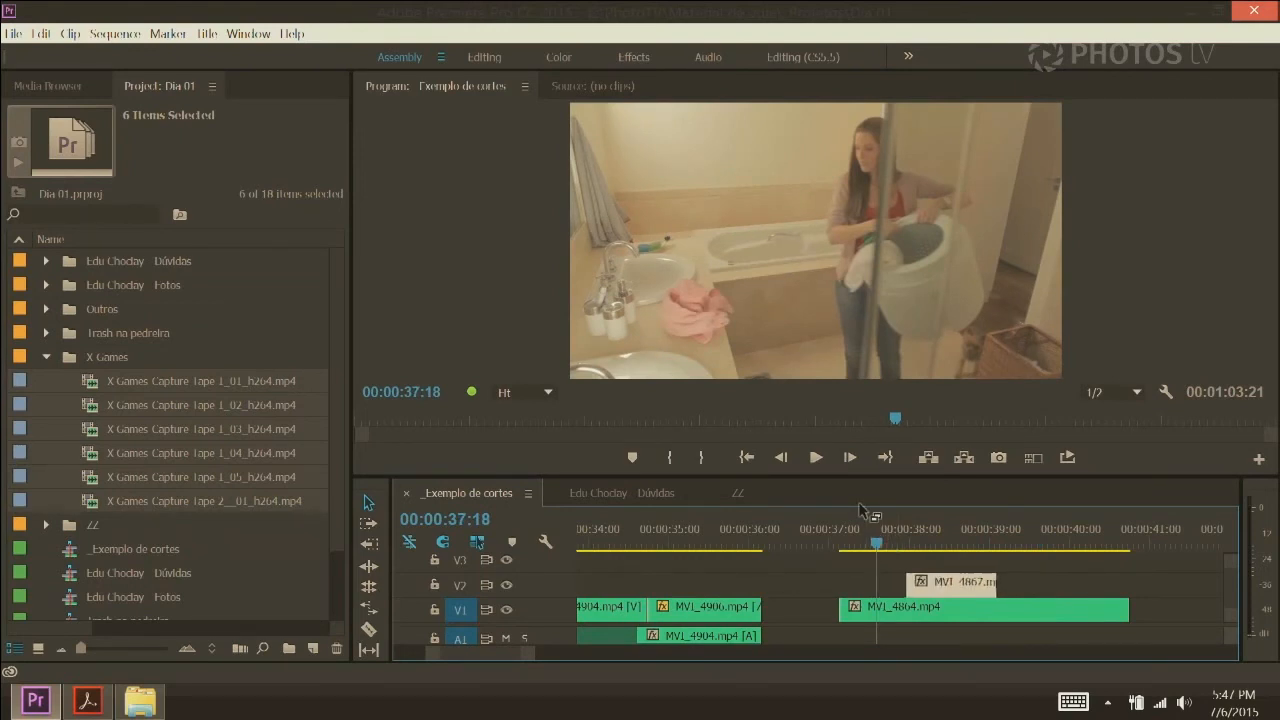
drag(898, 552, 938, 552)
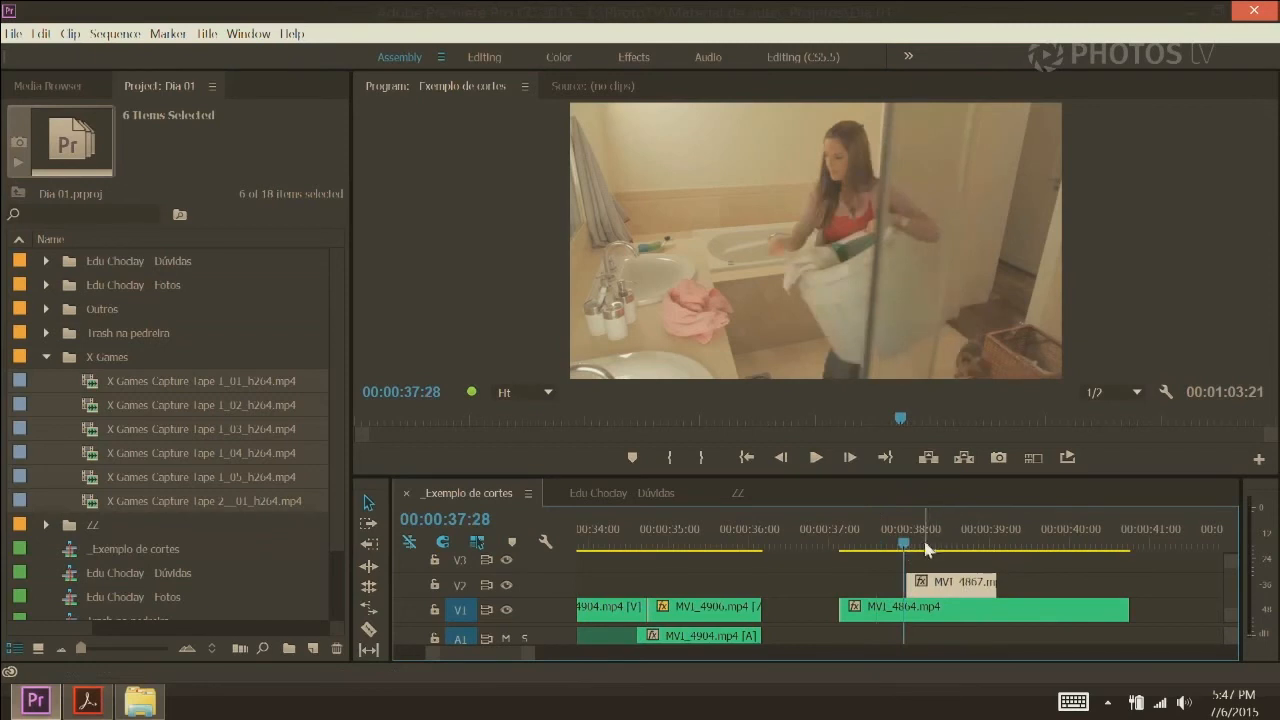
Toggle MVI_4867.mp4 off and on repeatedly at 00:00:38:15 to compare its action with the V1 shot beneath
click(950, 546)
key(shift+e)
key(shift+e)
key(shift+e)
key(shift+e)
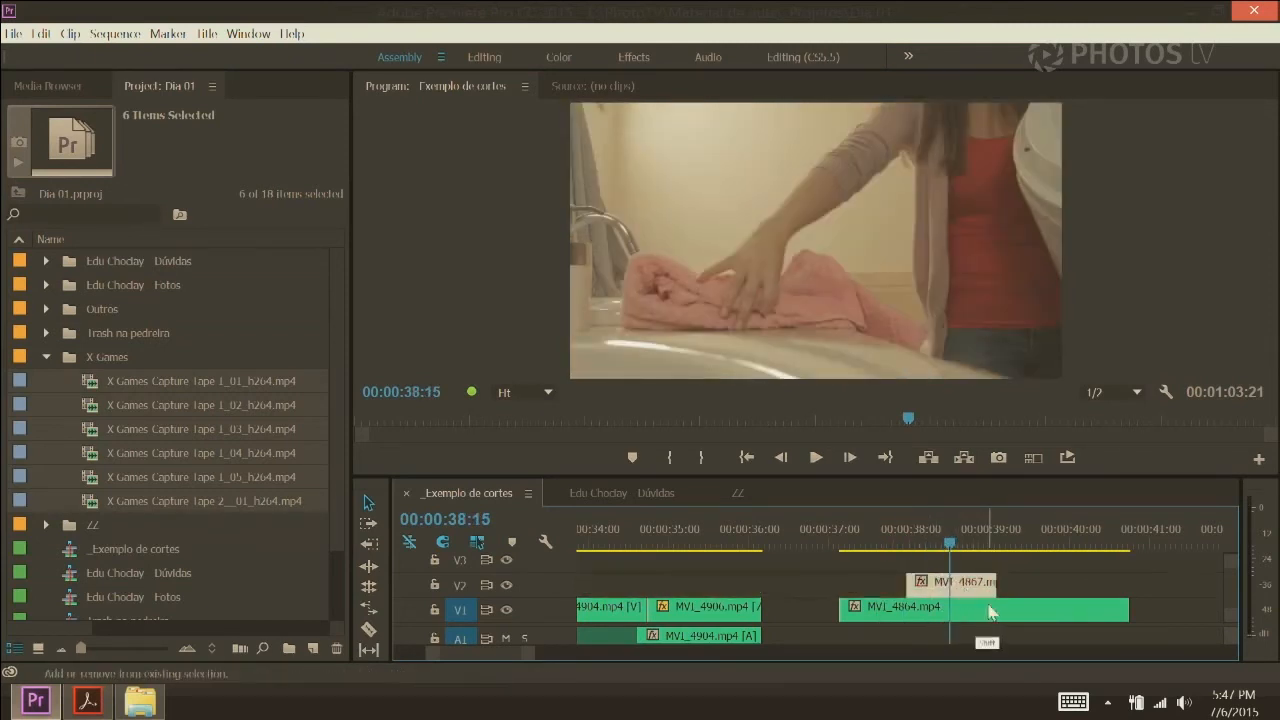
key(shift+e)
key(shift+e)
key(shift+e)
key(shift+e)
key(shift+e)
key(shift+e)
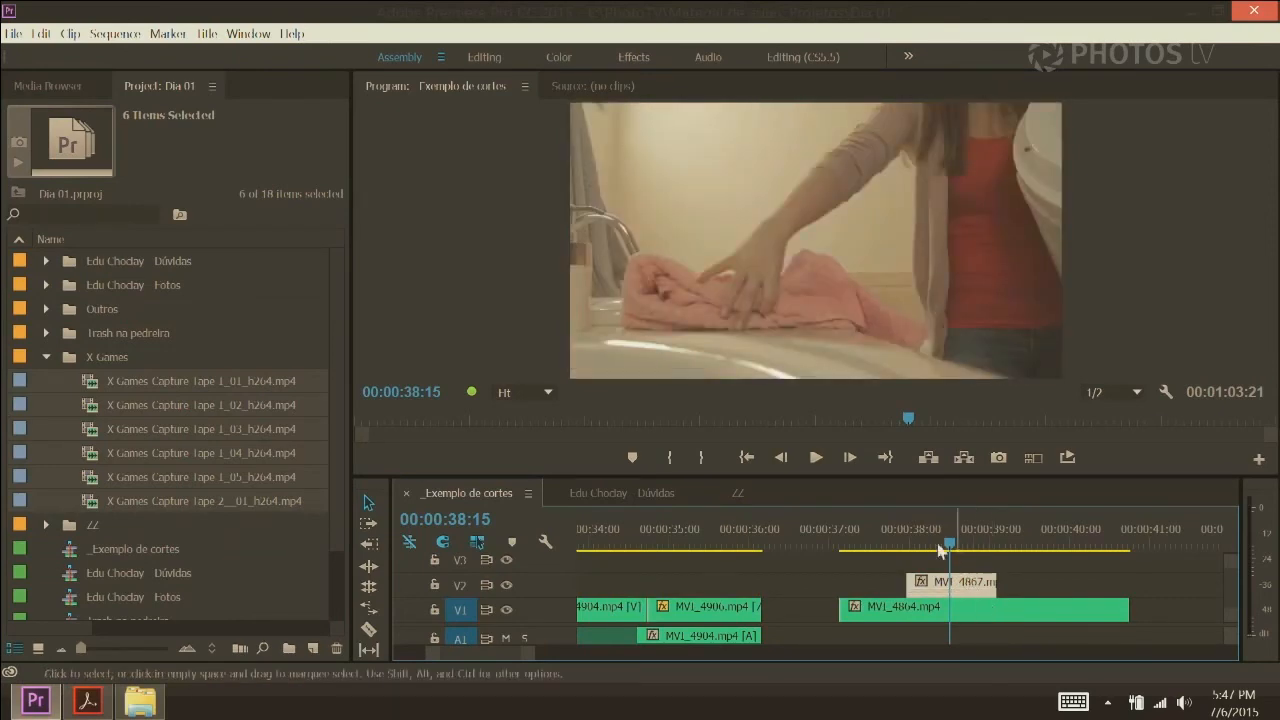
key(shift+e)
key(shift+e)
key(shift+e)
key(shift+e)
Play the pair of pink clips around 00:00:44:21 twice to examine the cut between them
key(backslash)
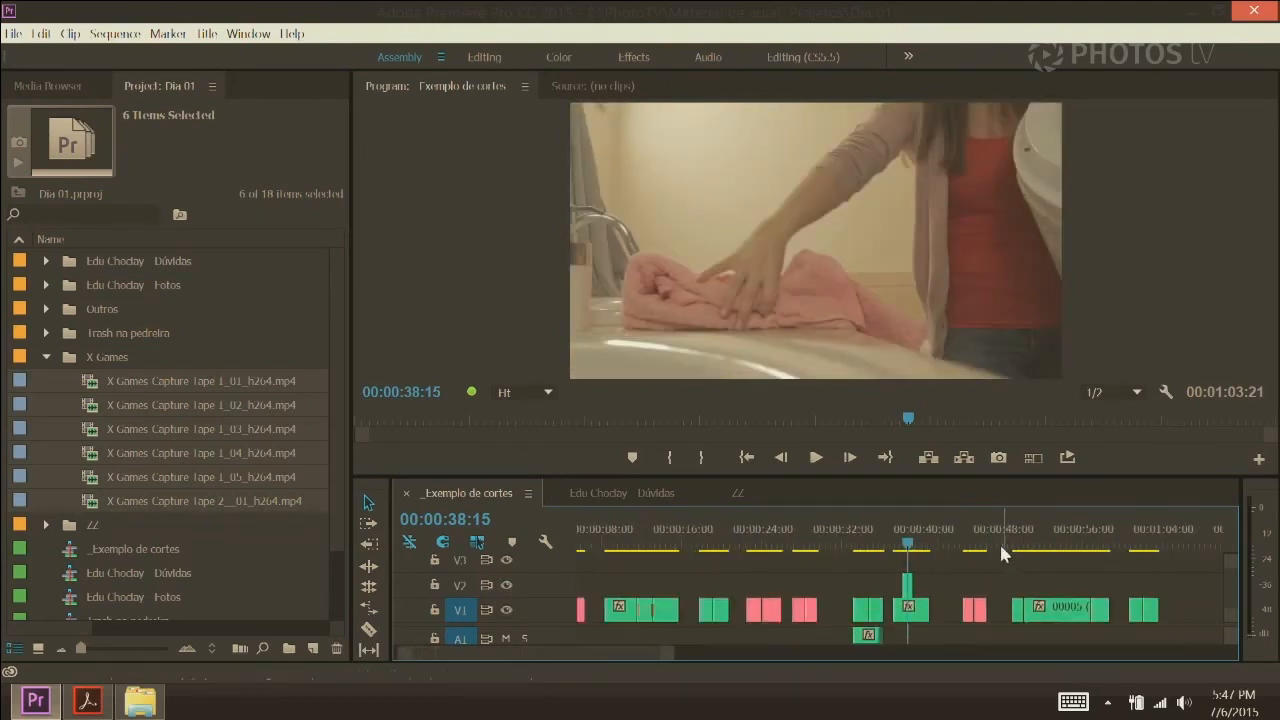
click(972, 545)
key(equal)
key(equal)
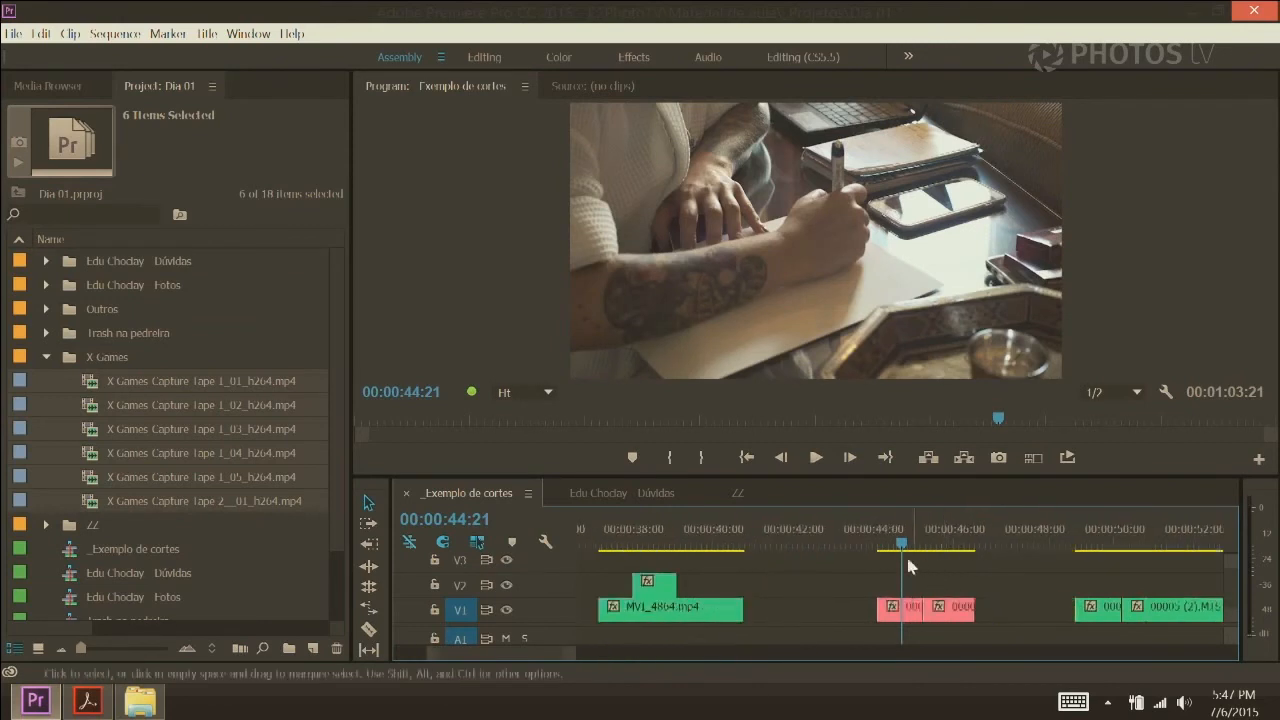
shift+click(882, 557)
key(space)
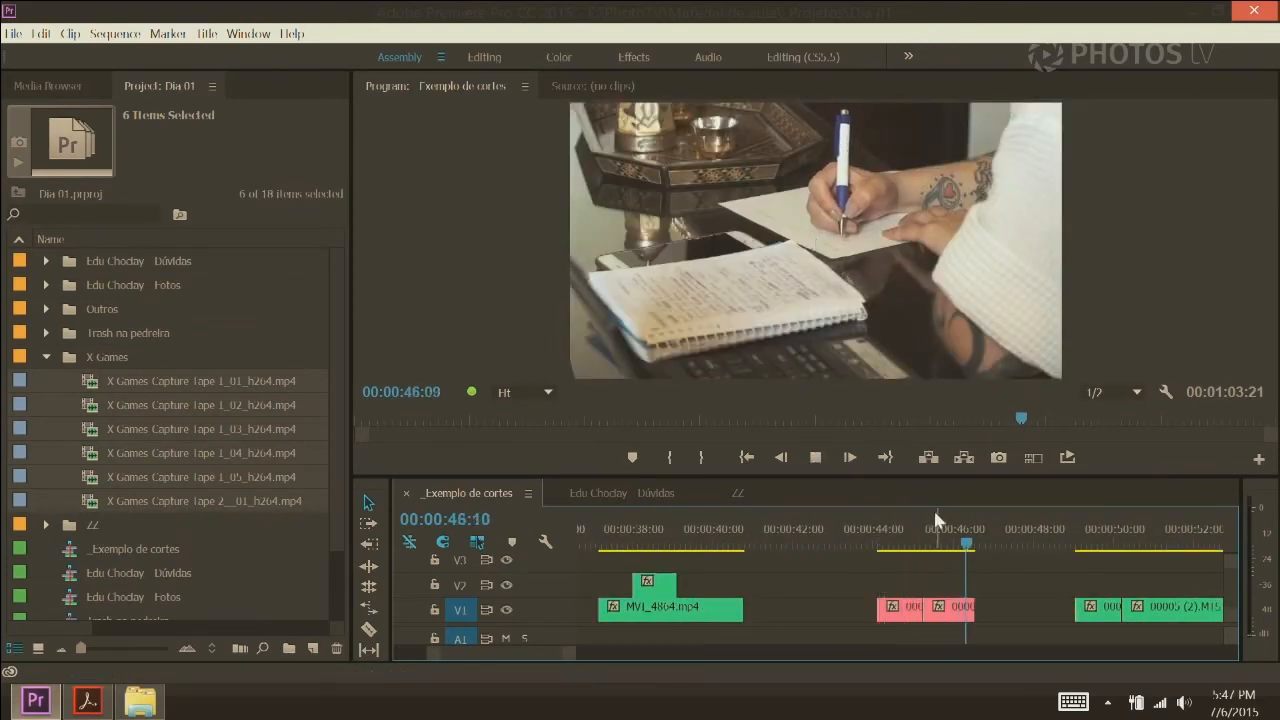
click(884, 550)
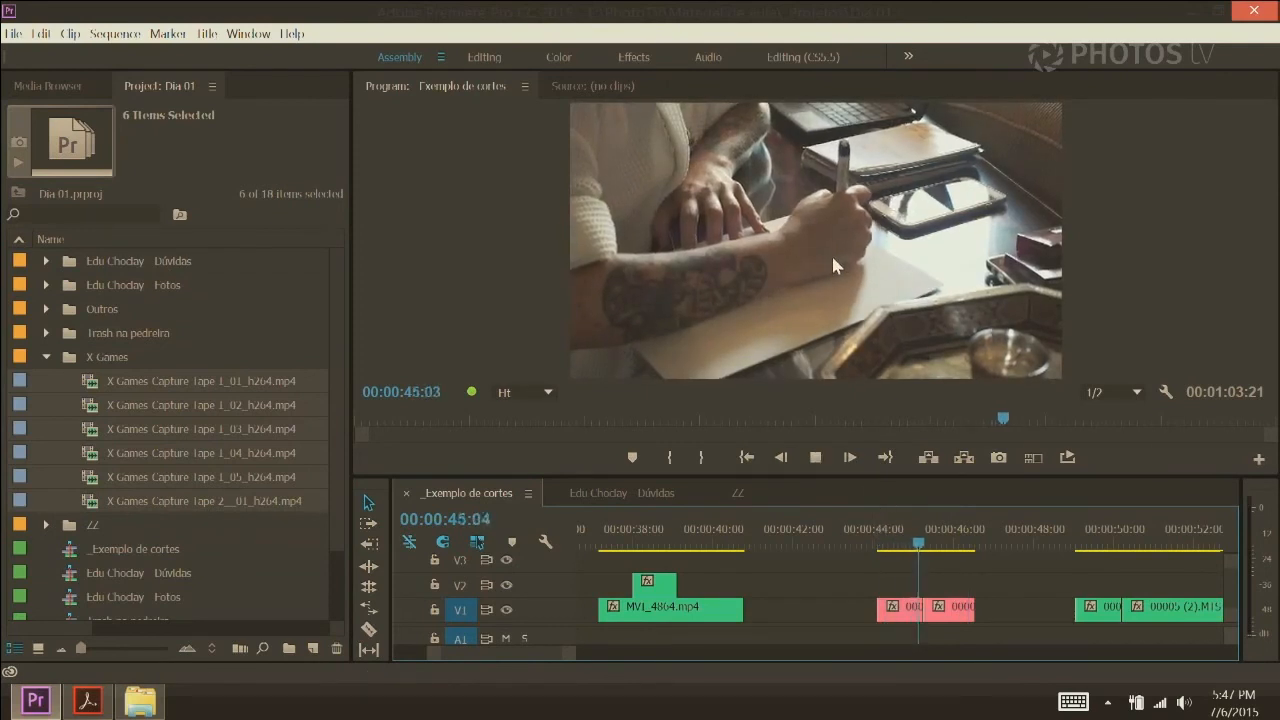
key(space)
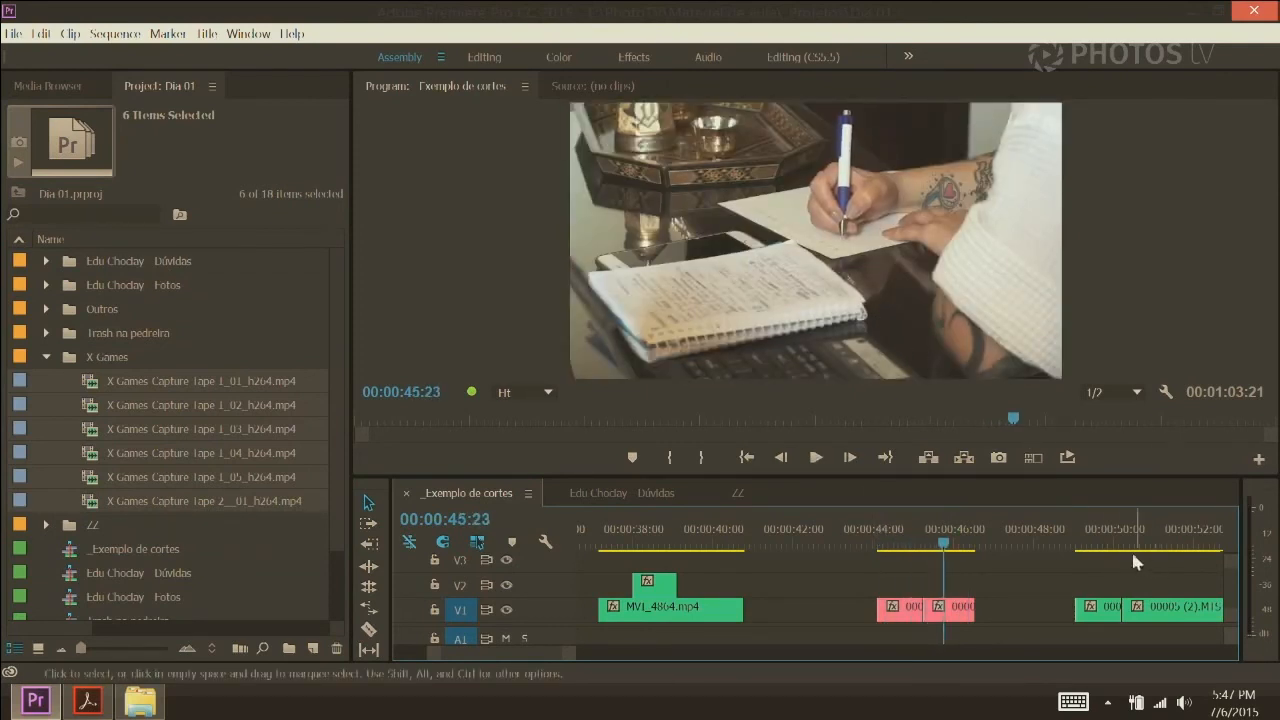
Play the group of green clips from 00:00:49:01, including 00005 (2).MTS, and replay it to examine the cuts
click(1094, 538)
key(minus)
key(minus)
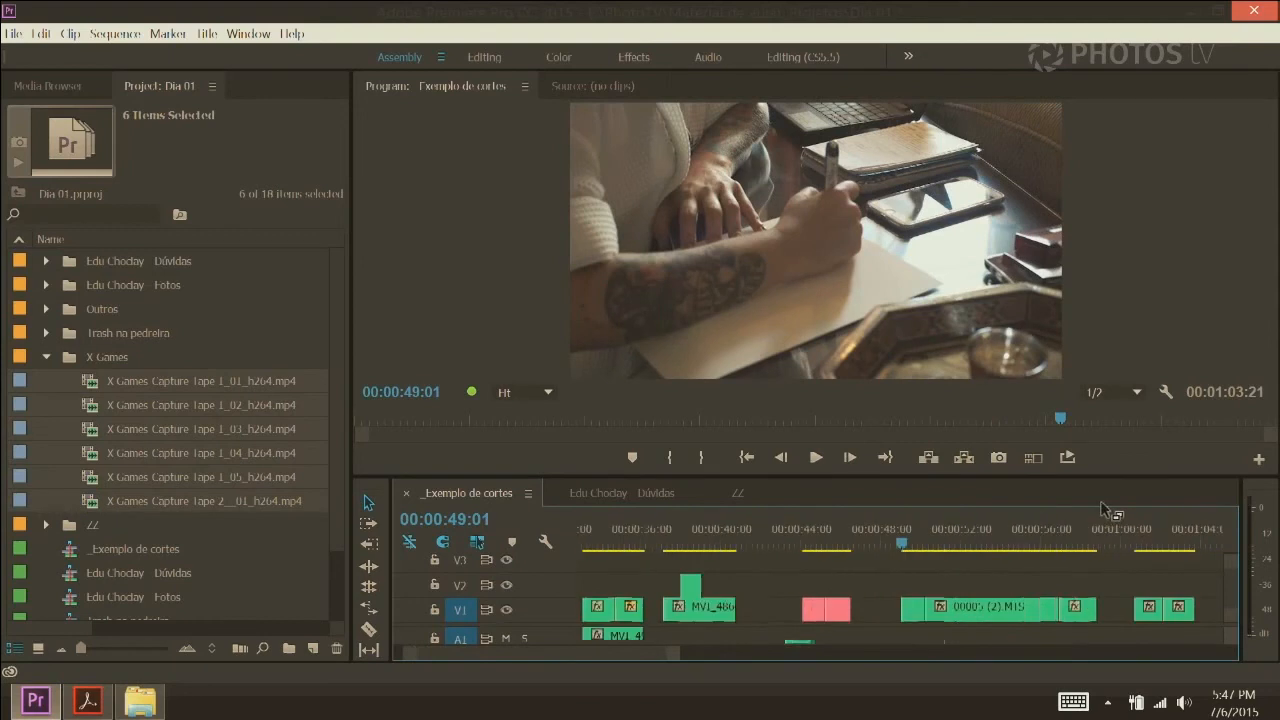
key(space)
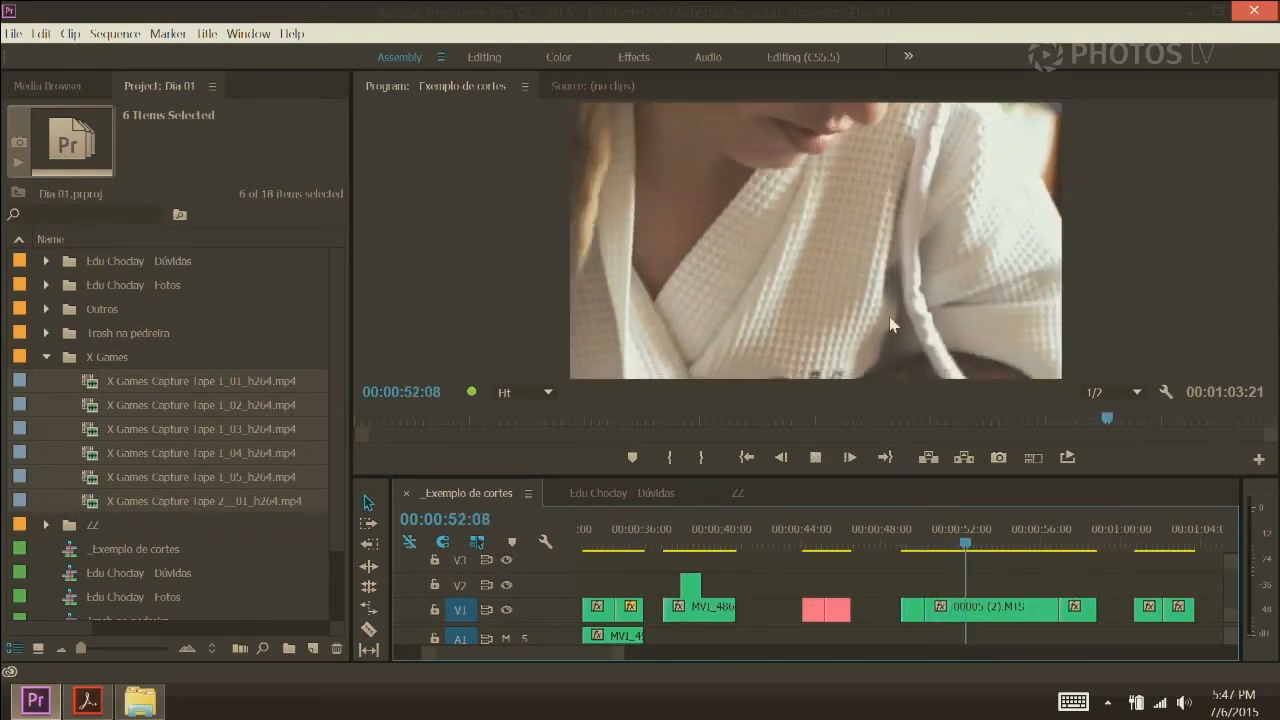
shift+click(910, 540)
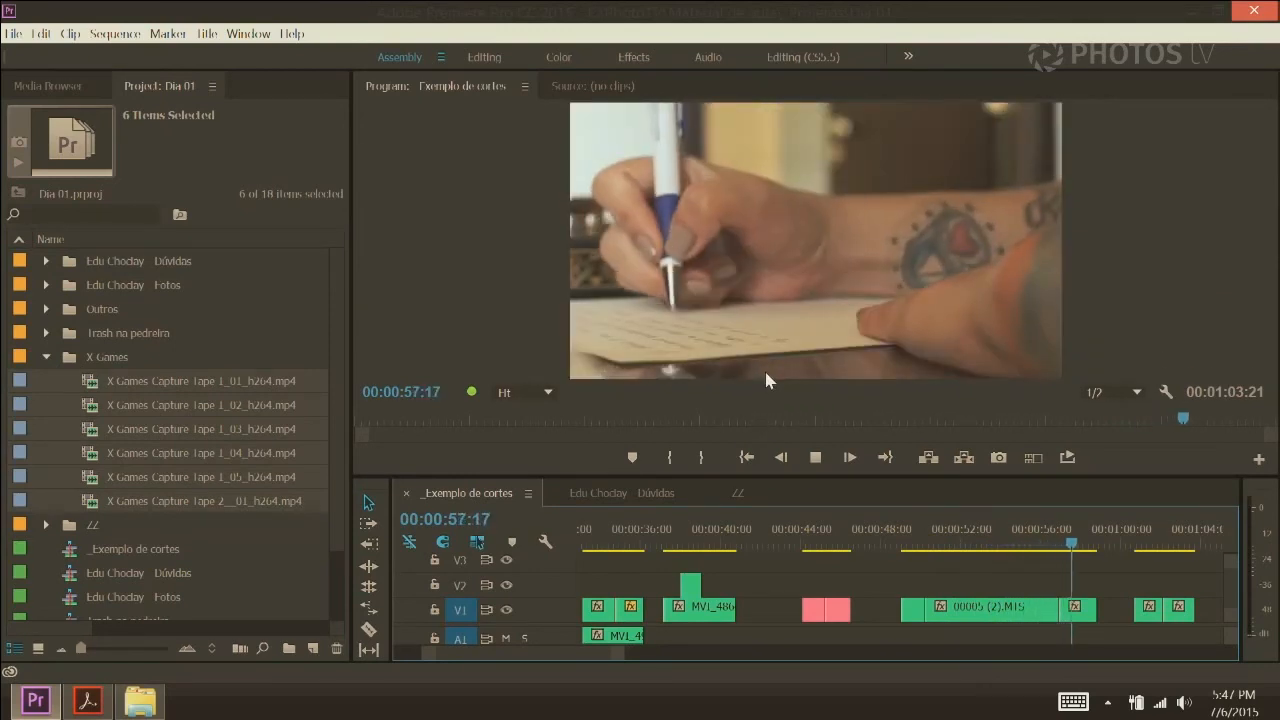
Replay the green V1 clips around 00005 (2).MTS from the start of the group through its last cut
key(space)
drag(938, 537, 903, 550)
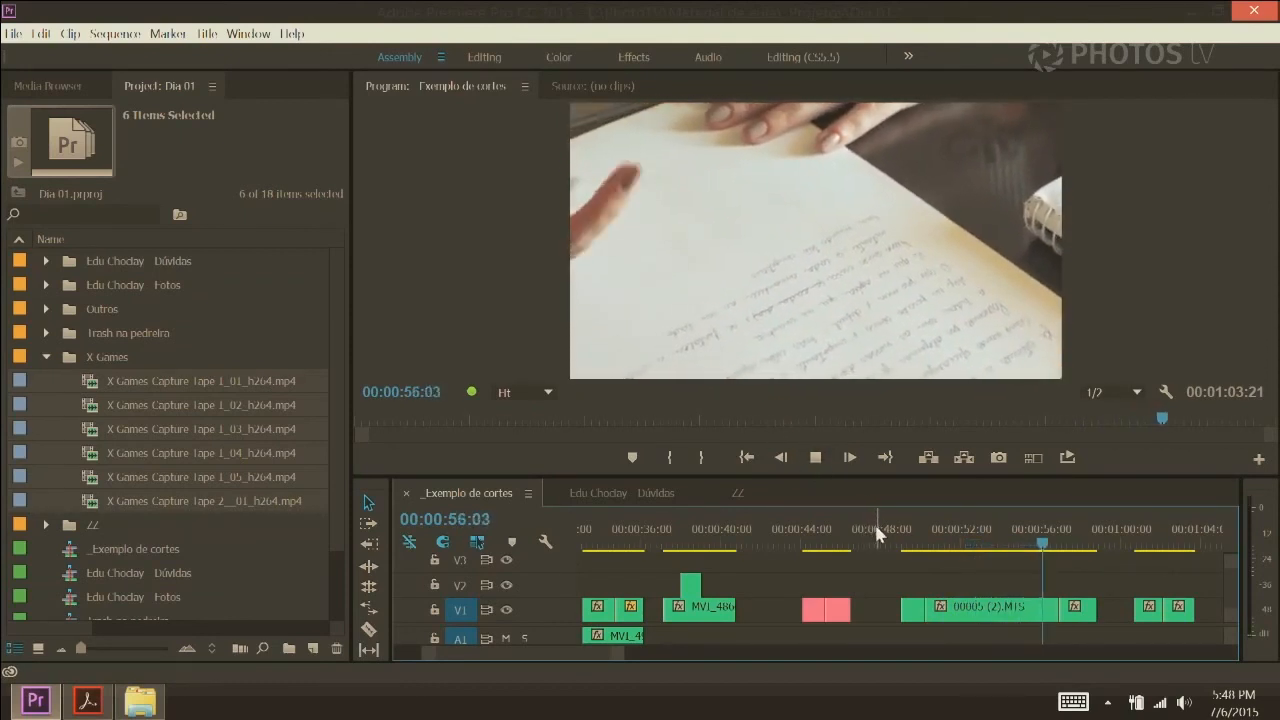
key(space)
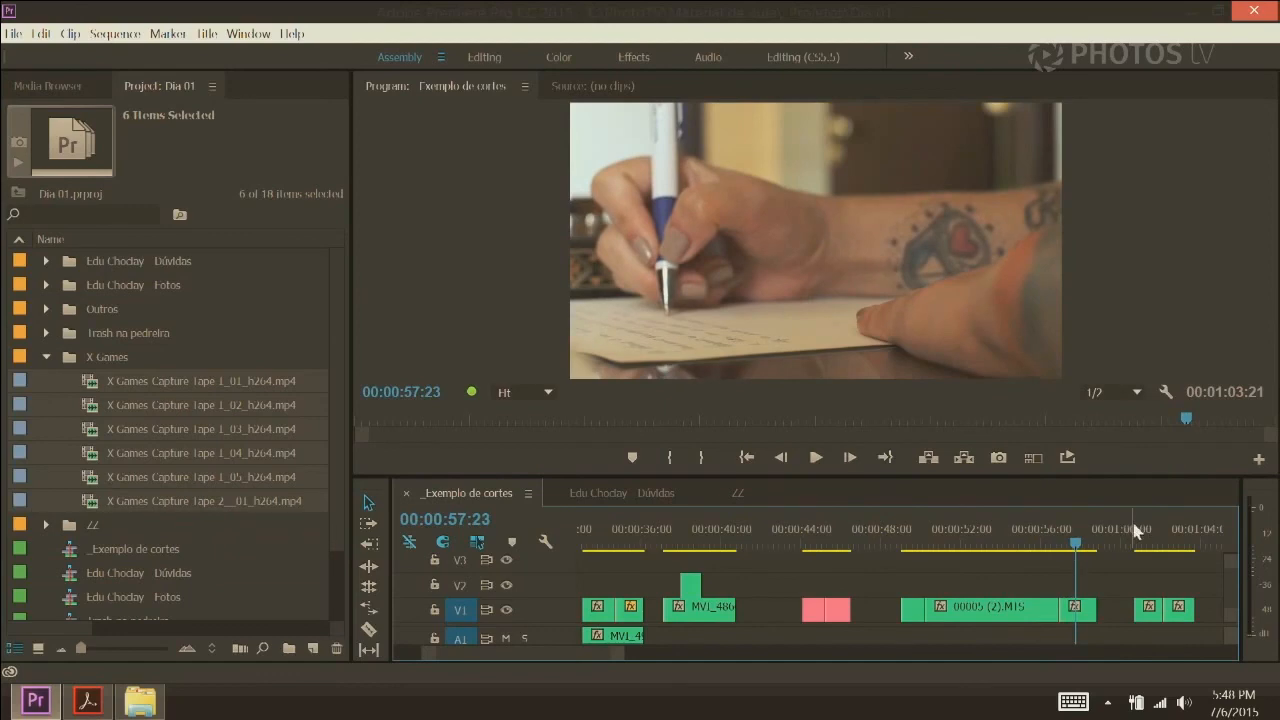
Play the last pair of green clips on V1 from its start to examine the cut between them
mouse_move(1160, 543)
mouse_down()
mouse_move(1180, 543)
mouse_move(1136, 543)
mouse_up()
key(space)
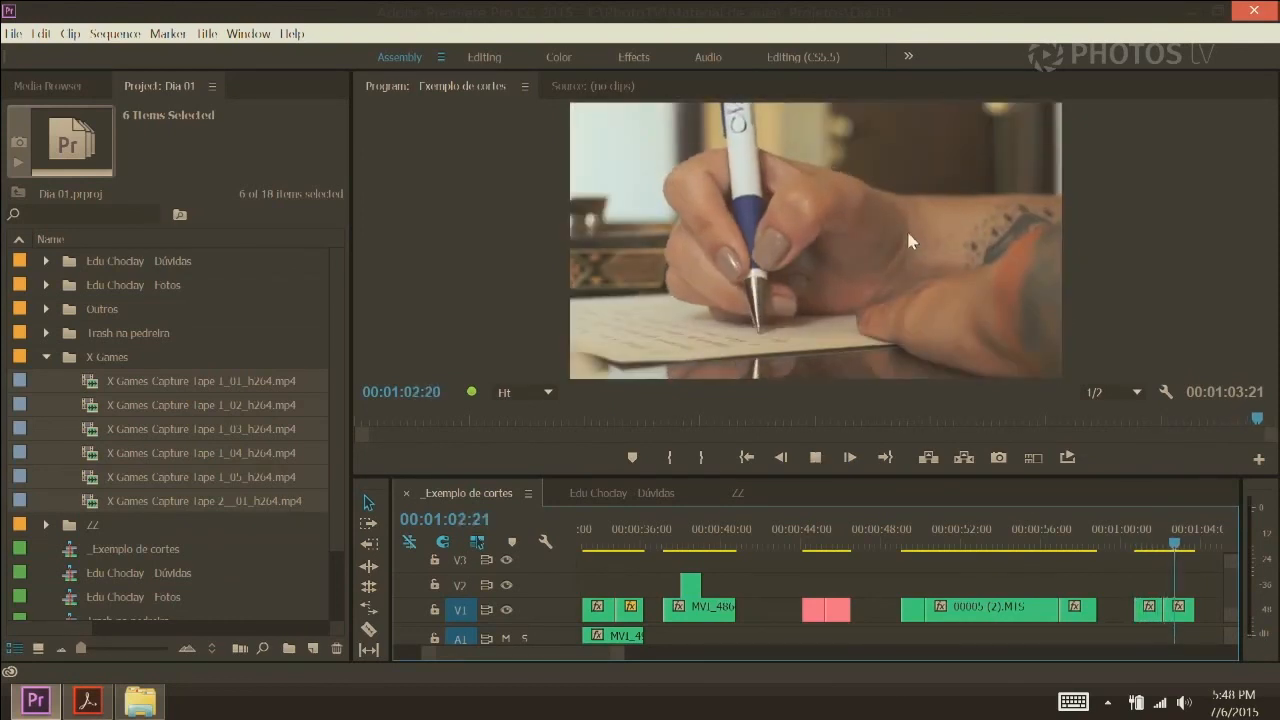
key(space)
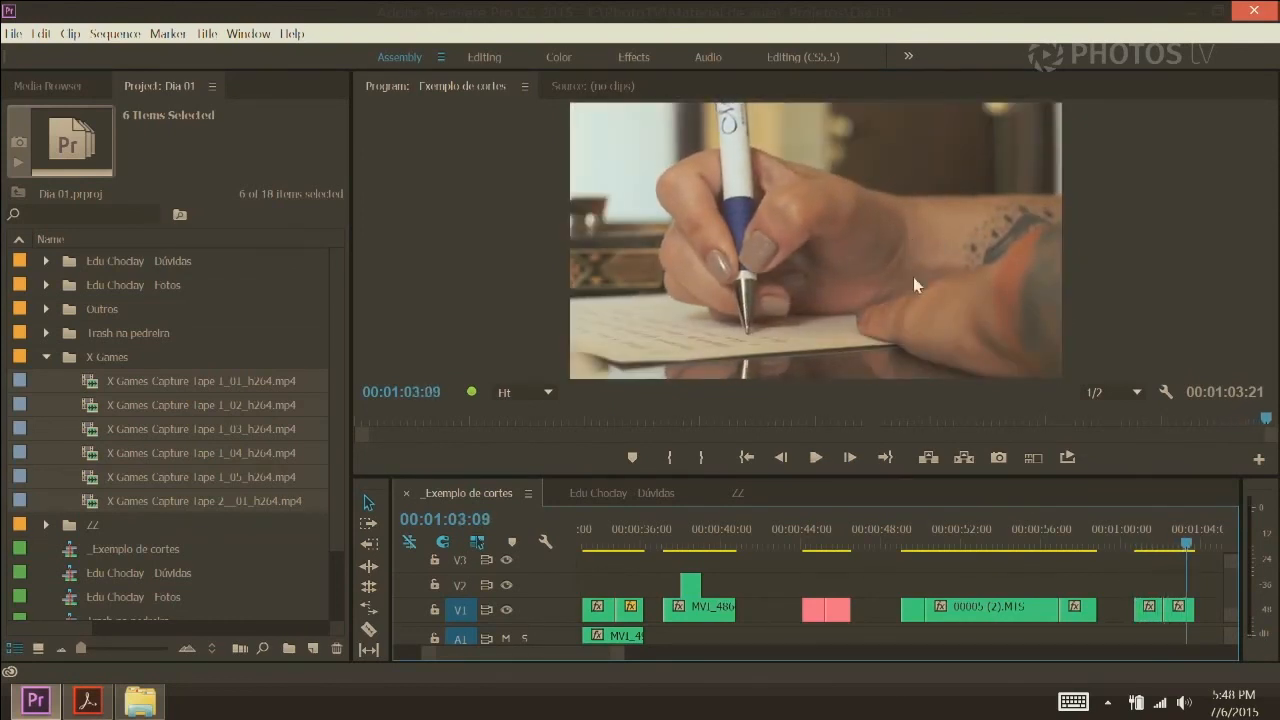
Play the pink clip pair again, followed by the last green pair on V1, to compare the two cuts
click(815, 535)
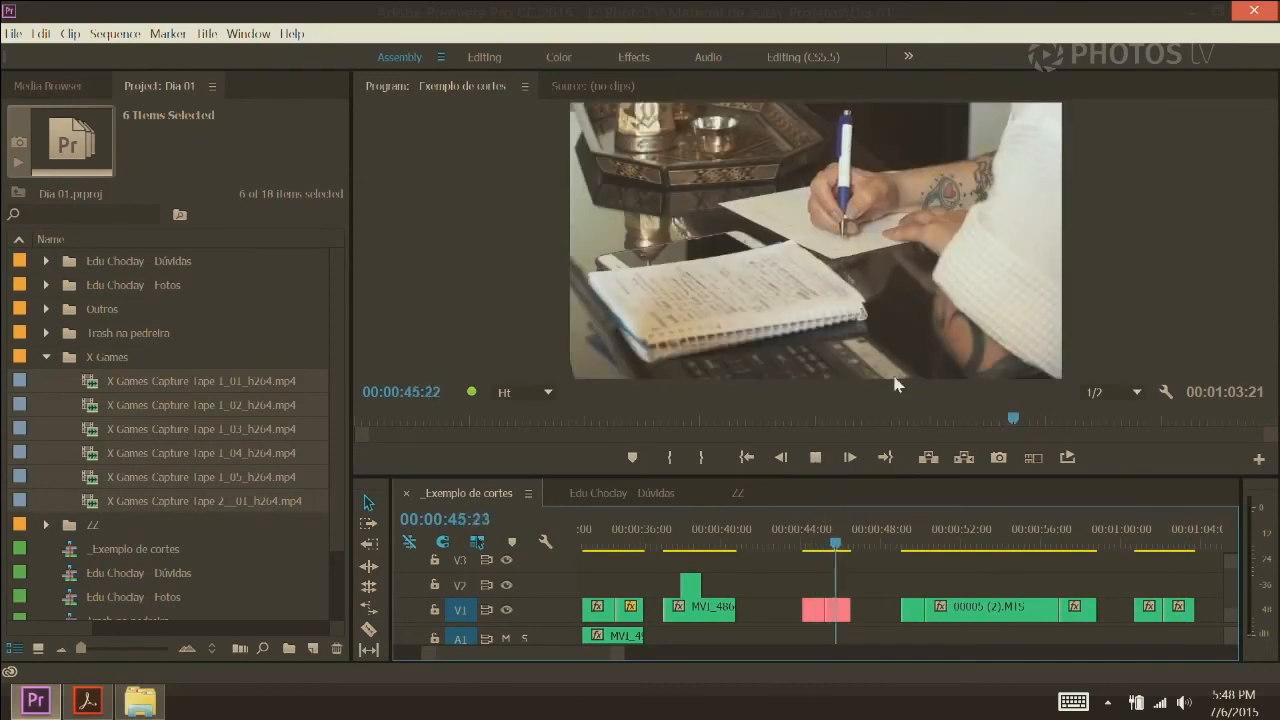
click(1136, 535)
key(space)
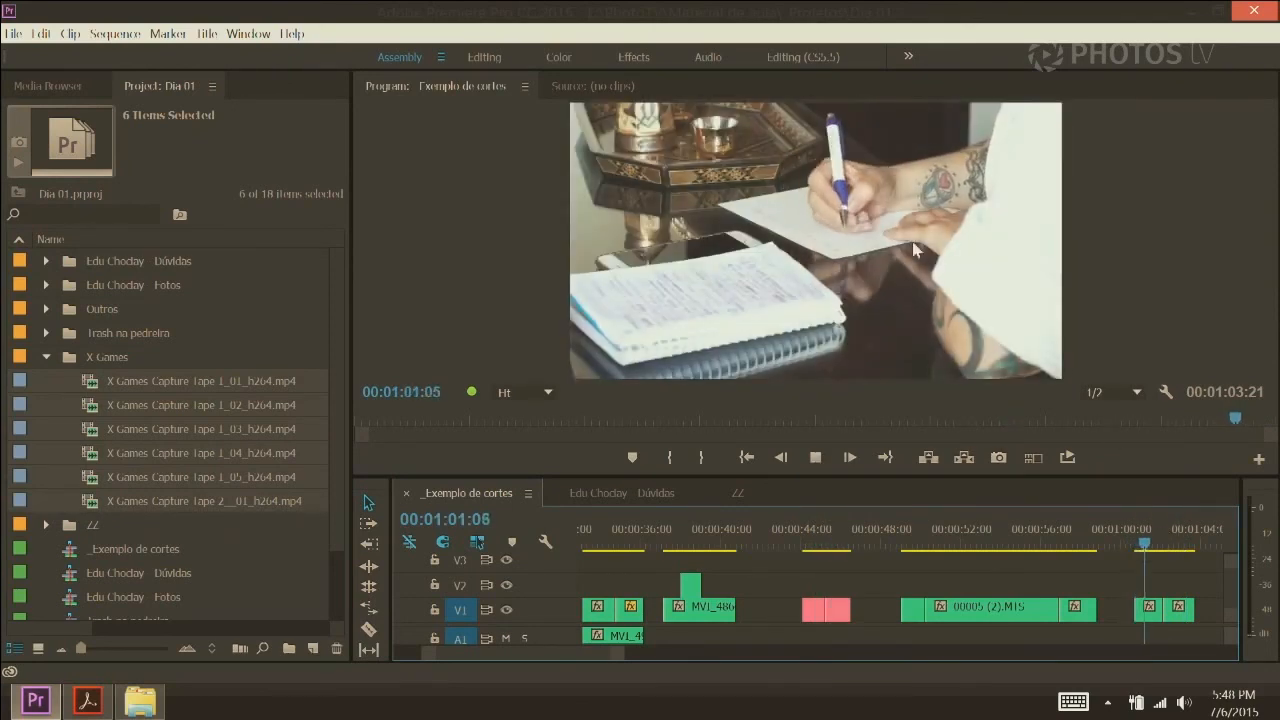
key(space)
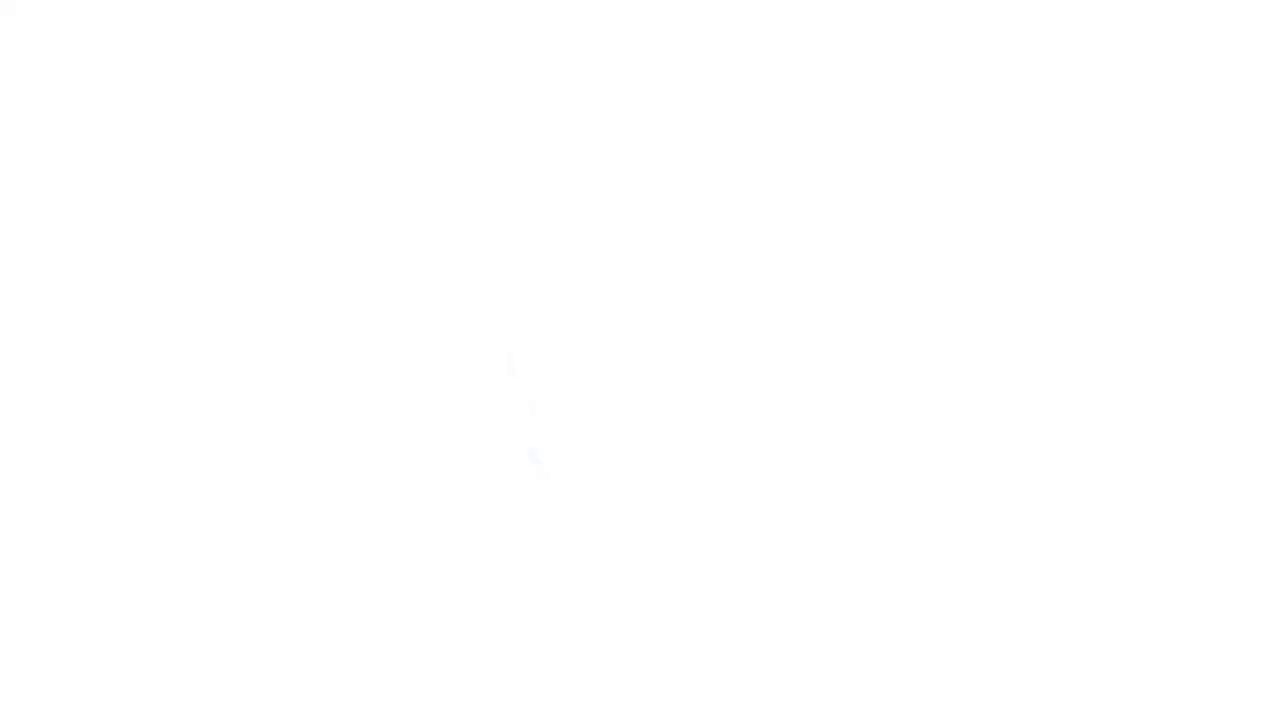